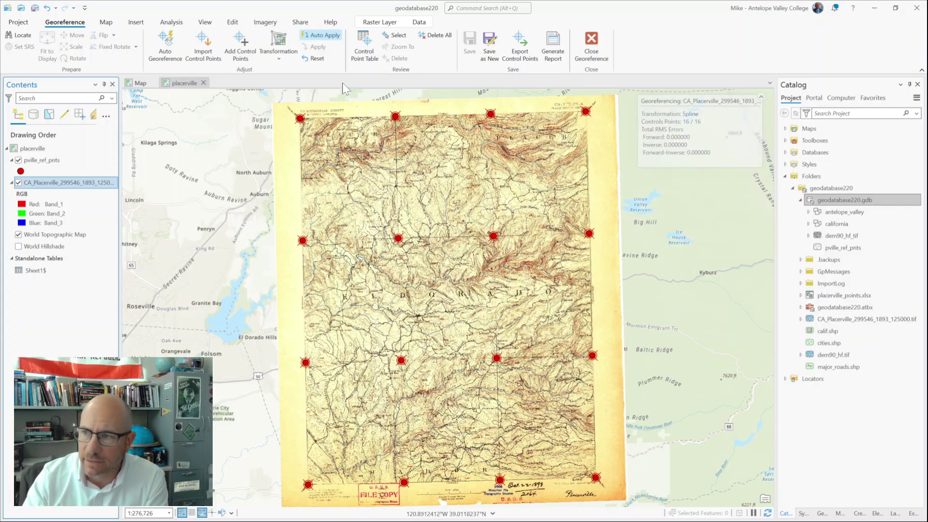
pyautogui.click(291, 62)
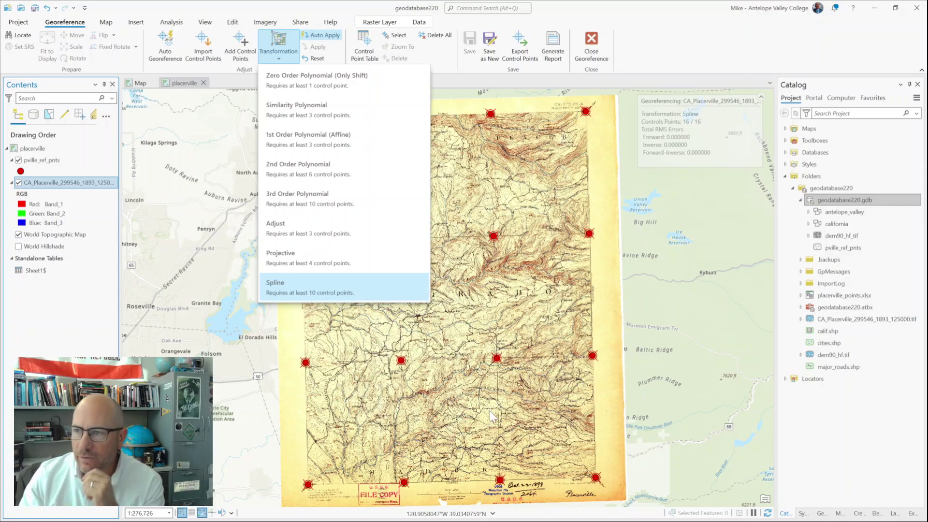
pyautogui.click(650, 39)
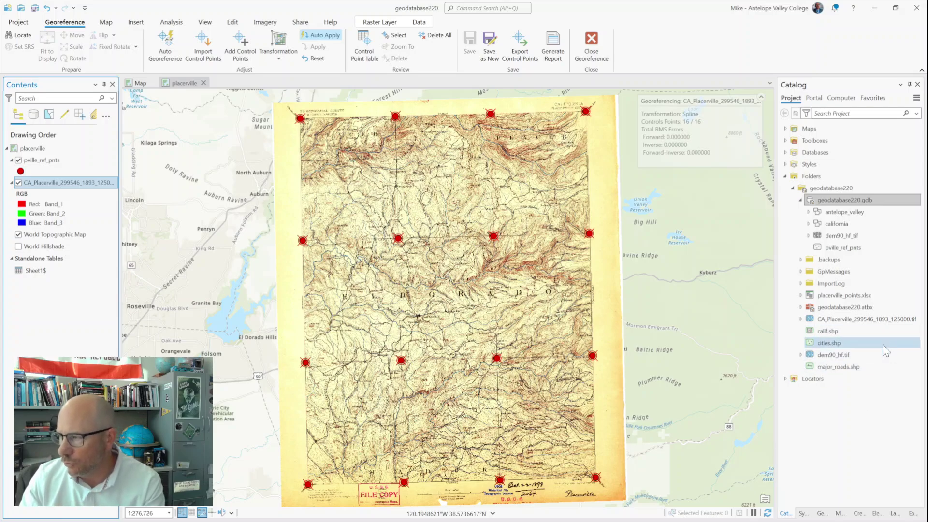
pyautogui.moveTo(837, 188)
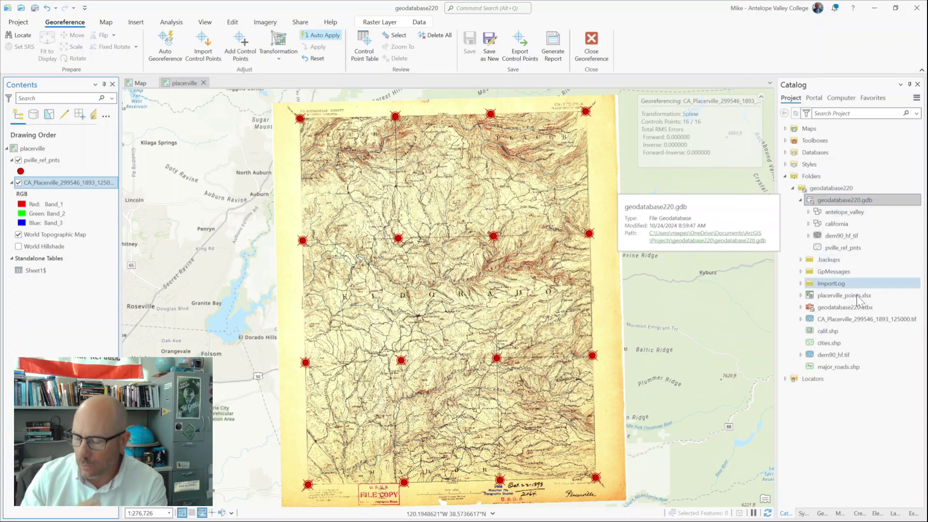
pyautogui.moveTo(857, 297)
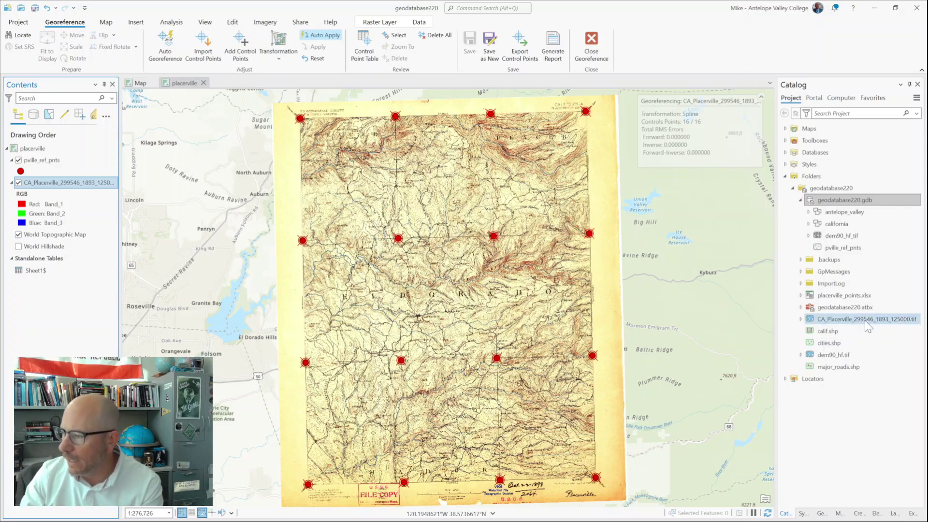
pyautogui.moveTo(867, 326)
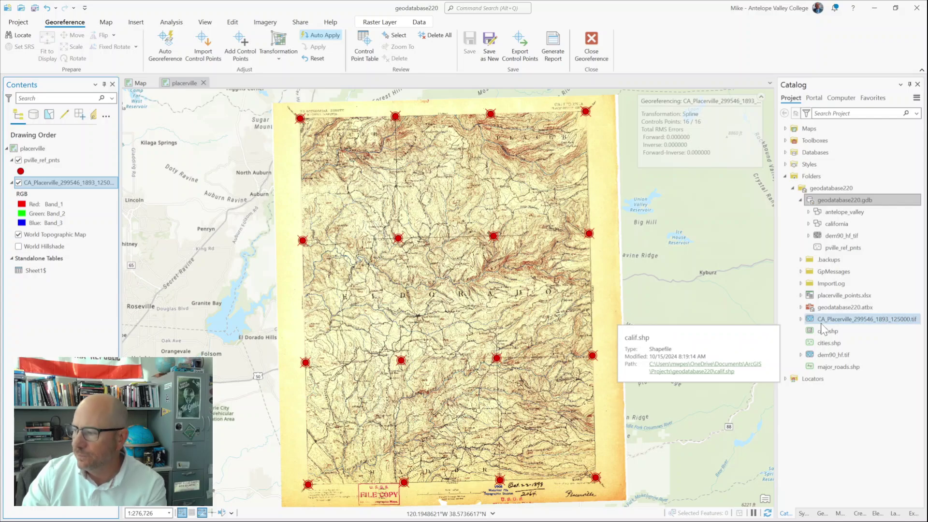
pyautogui.moveTo(821, 321)
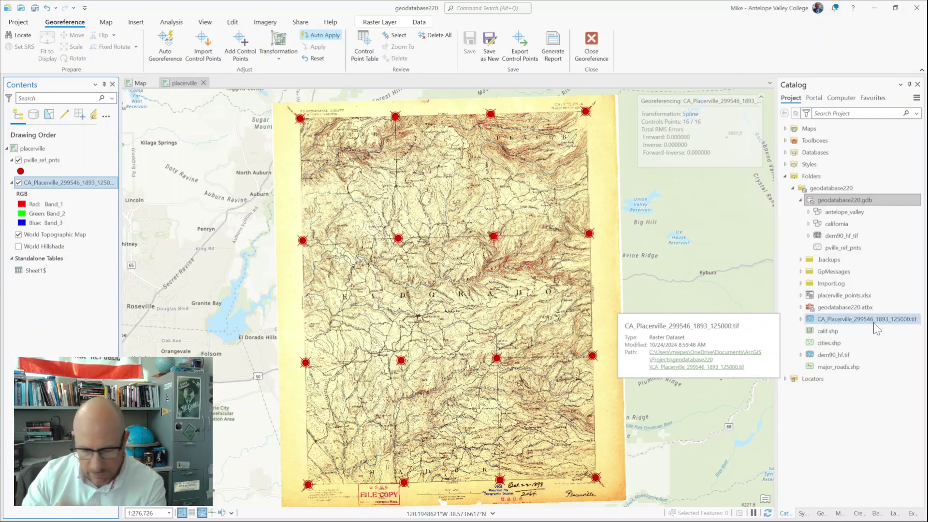
pyautogui.moveTo(895, 333)
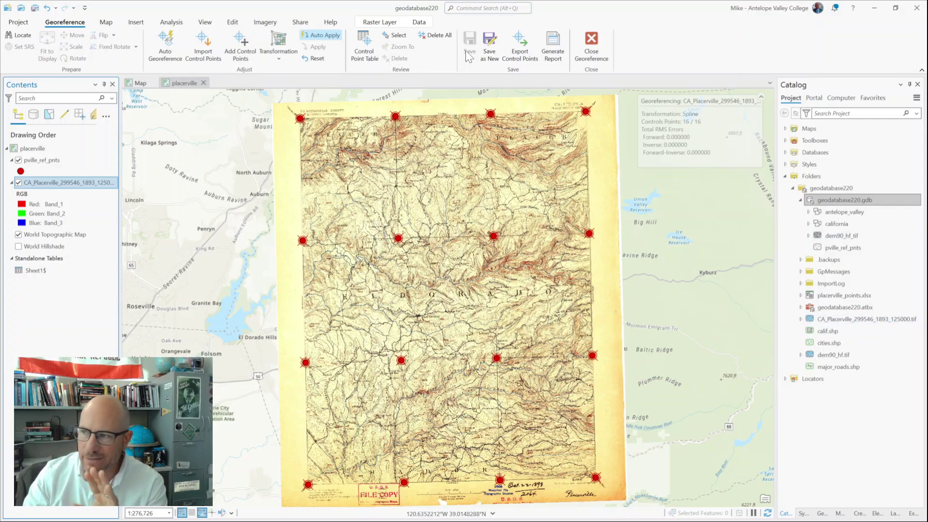
# Close the georeferencing session and hide the pville_ref_pnts layer on the placerville map.
pyautogui.click(593, 41)
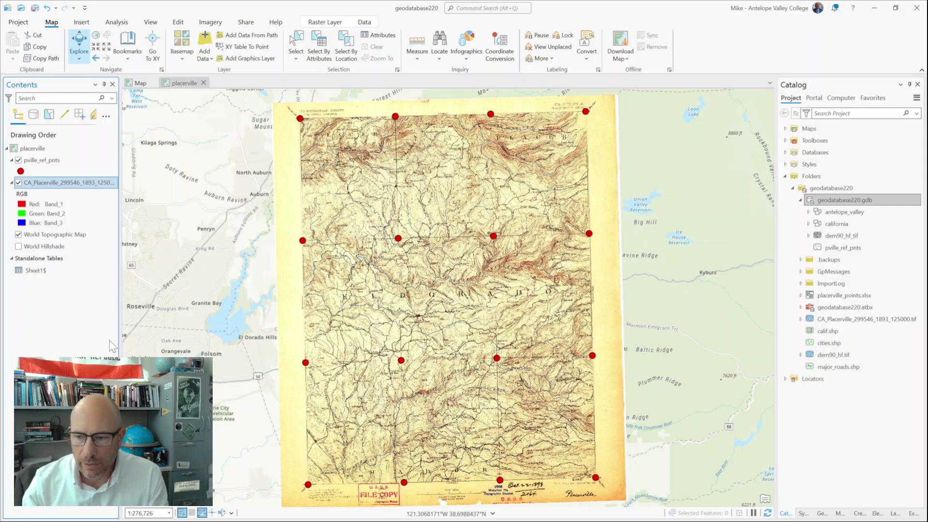
pyautogui.click(19, 160)
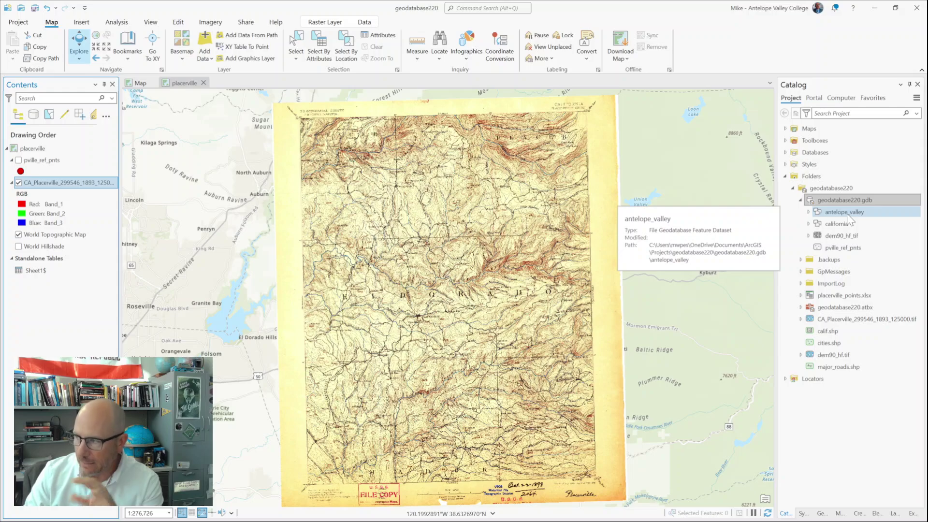
# Start a new feature dataset in geodatabase220.gdb and name it placerville.
pyautogui.click(854, 201)
pyautogui.rightClick(854, 201)
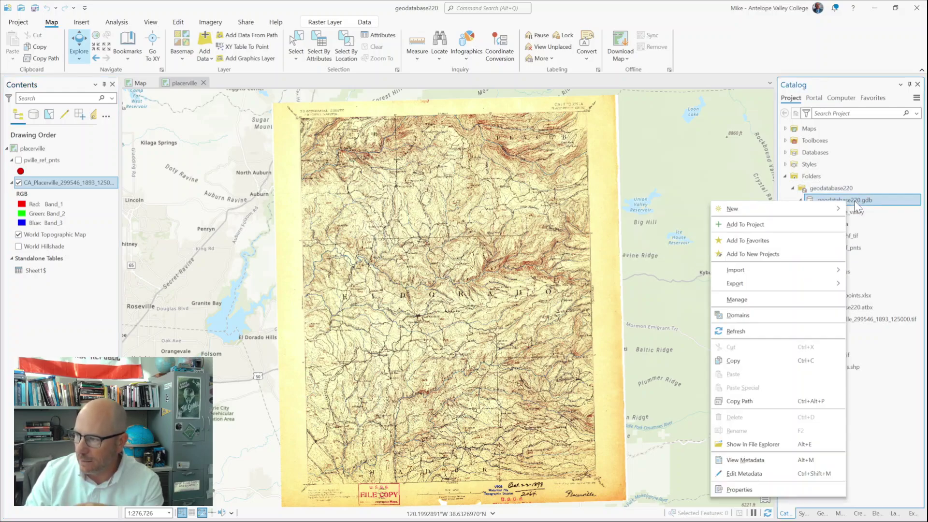
pyautogui.moveTo(727, 209)
pyautogui.click(698, 211)
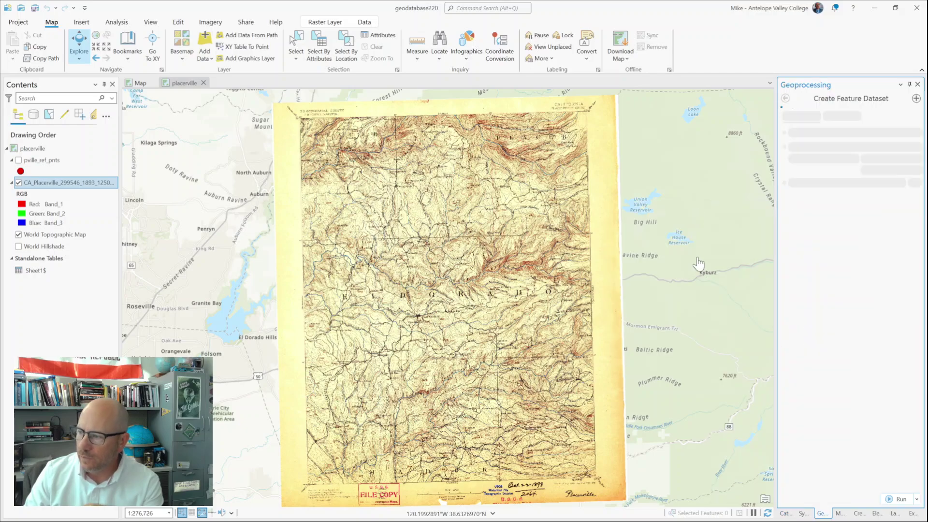
pyautogui.click(852, 162)
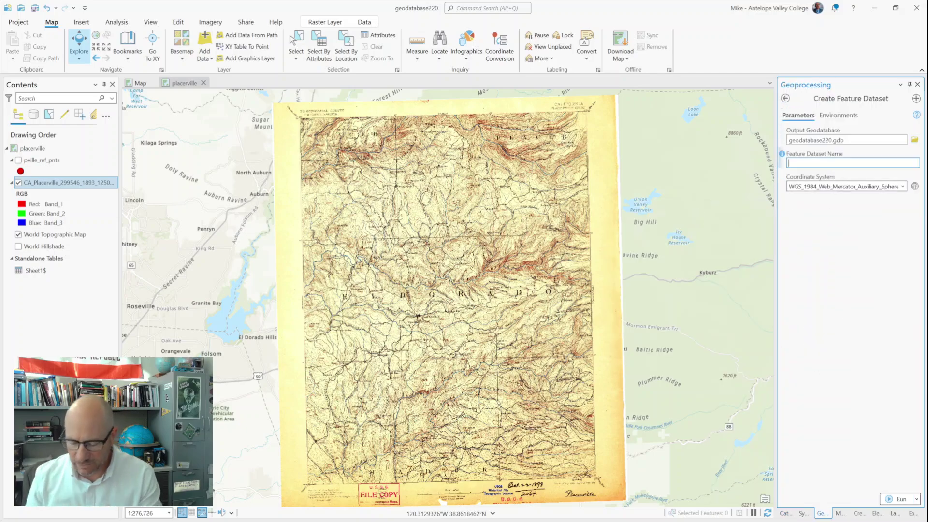
pyautogui.write('placerville')
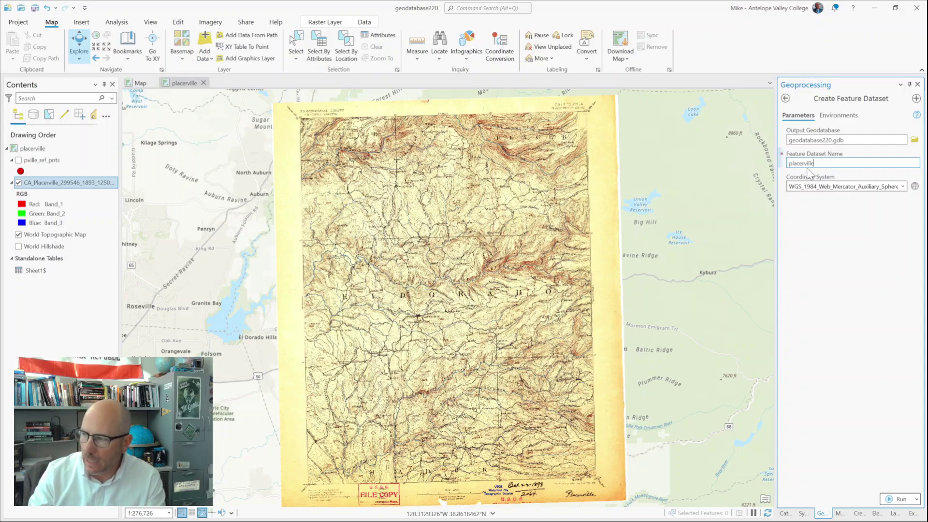
# Give the feature dataset the coordinate system of CA_Placerville_299546_1893_125000.tif, NAD_1983_UTM_Zone_10N, and create it.
pyautogui.click(902, 186)
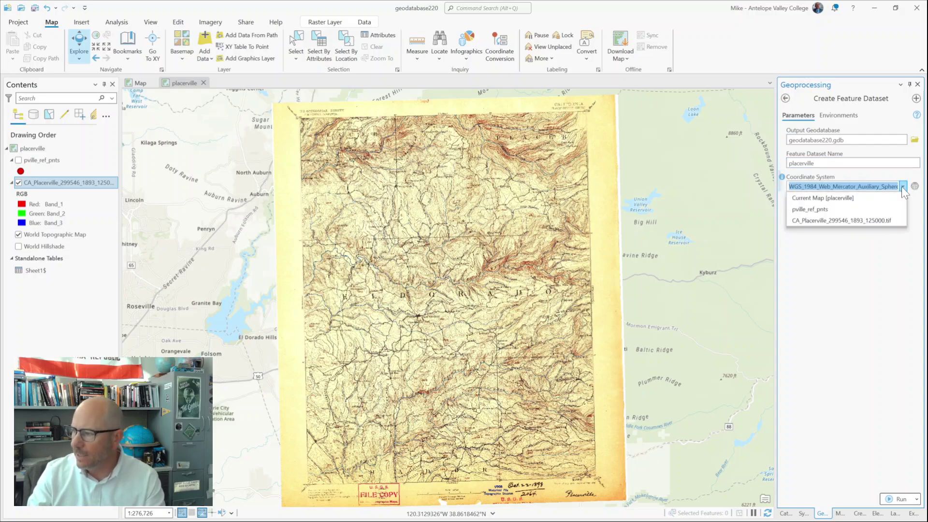
pyautogui.click(813, 213)
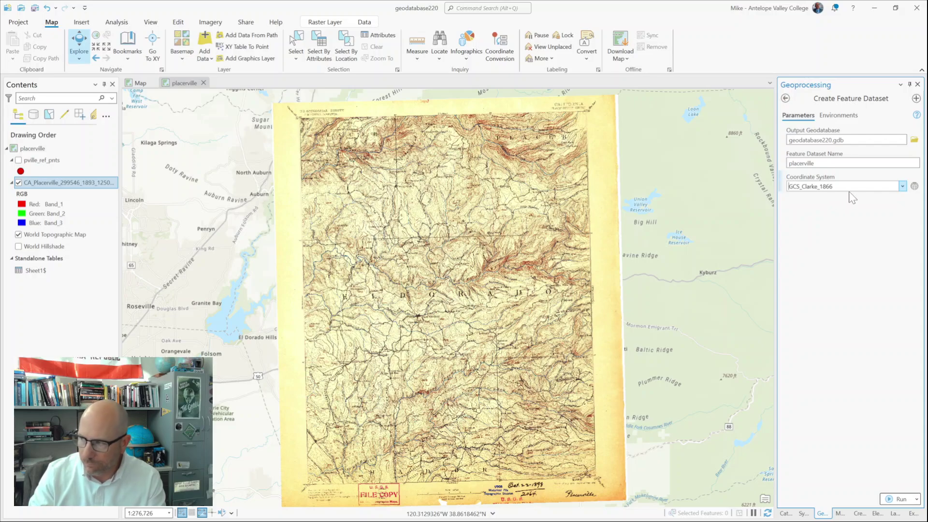
pyautogui.click(902, 186)
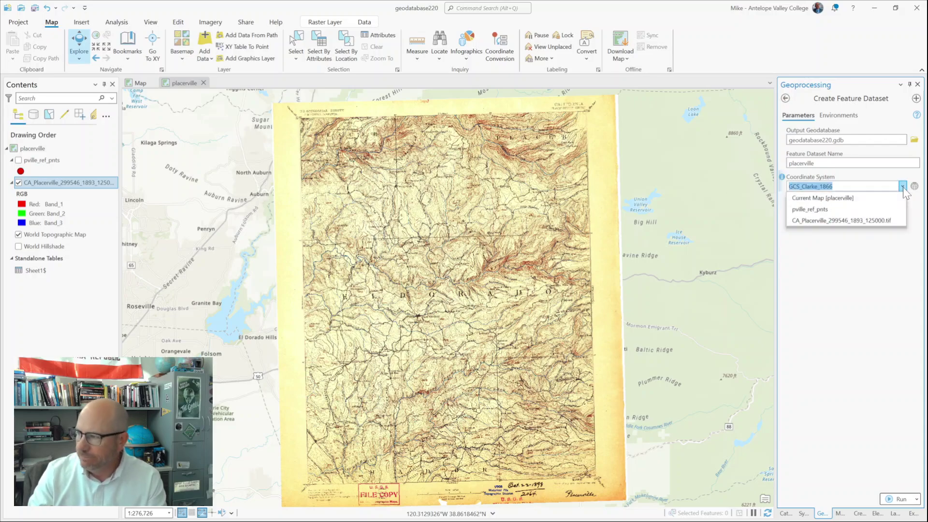
pyautogui.click(849, 221)
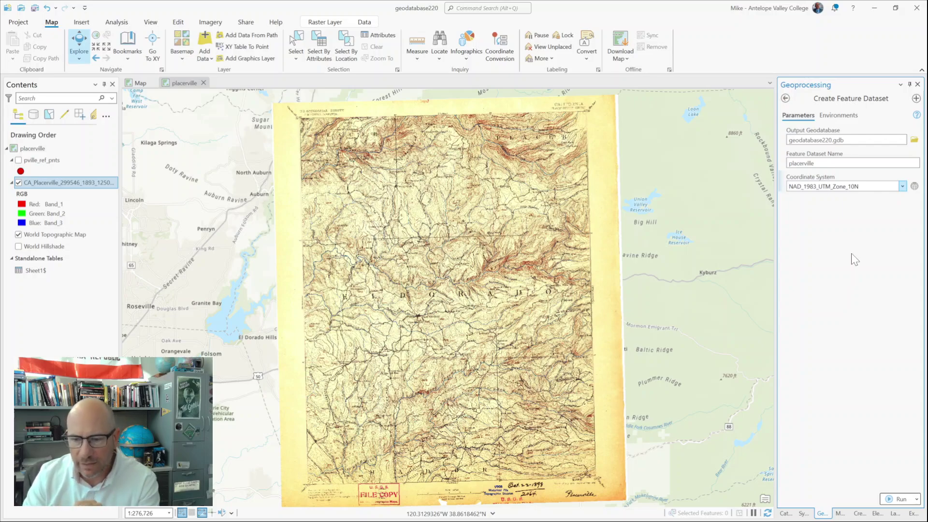
pyautogui.click(897, 499)
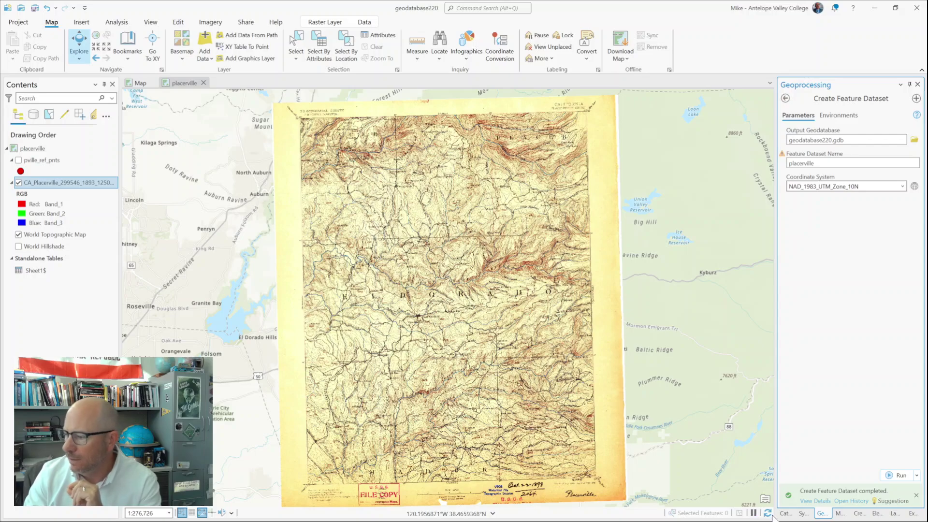
# Start a new feature class in the placerville feature dataset, named hist_points with the alias Historical Points.
pyautogui.click(785, 513)
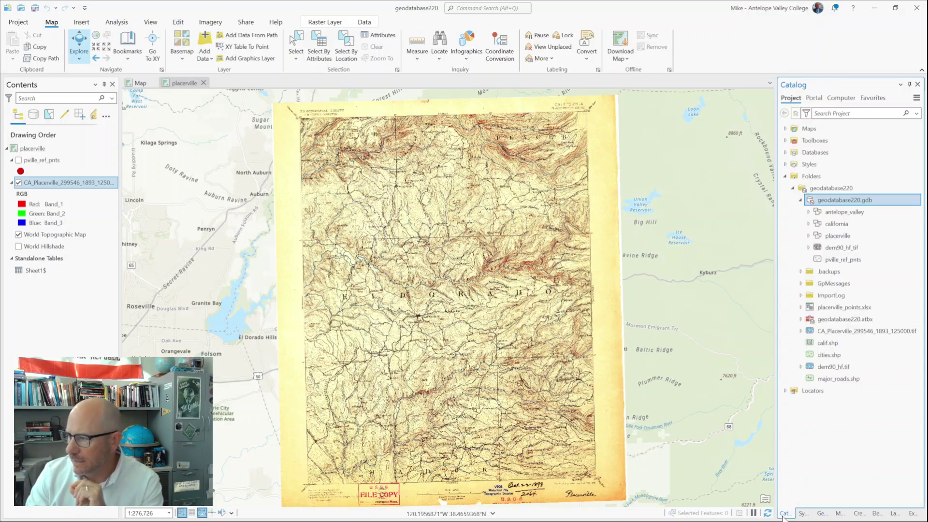
pyautogui.click(834, 236)
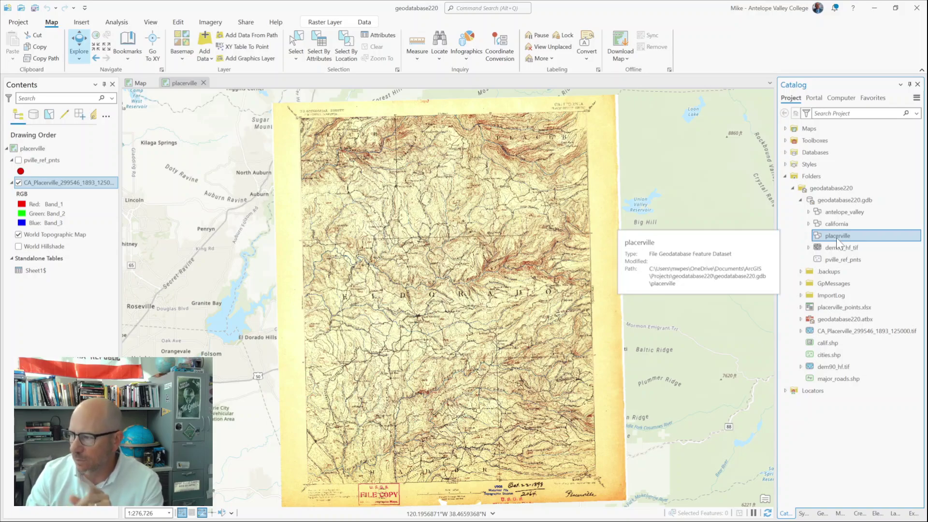
pyautogui.rightClick(835, 238)
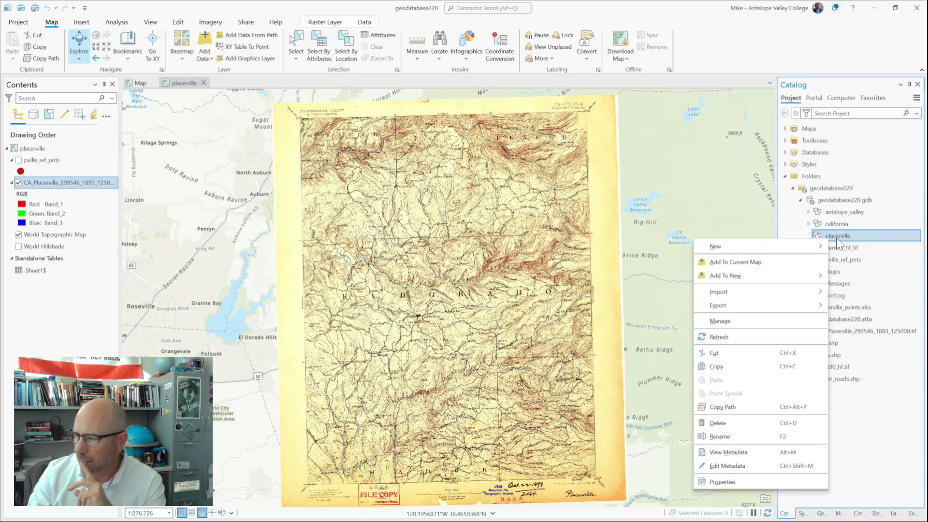
pyautogui.moveTo(789, 247)
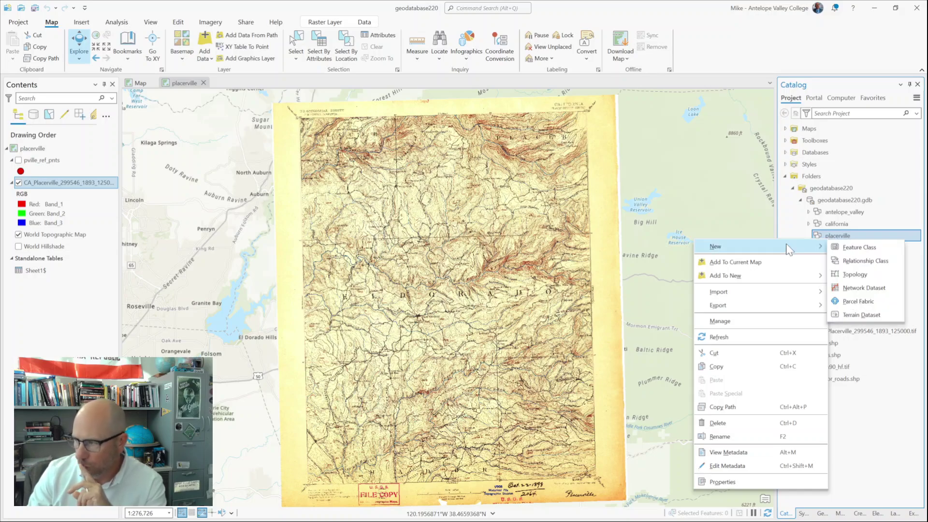
pyautogui.click(855, 247)
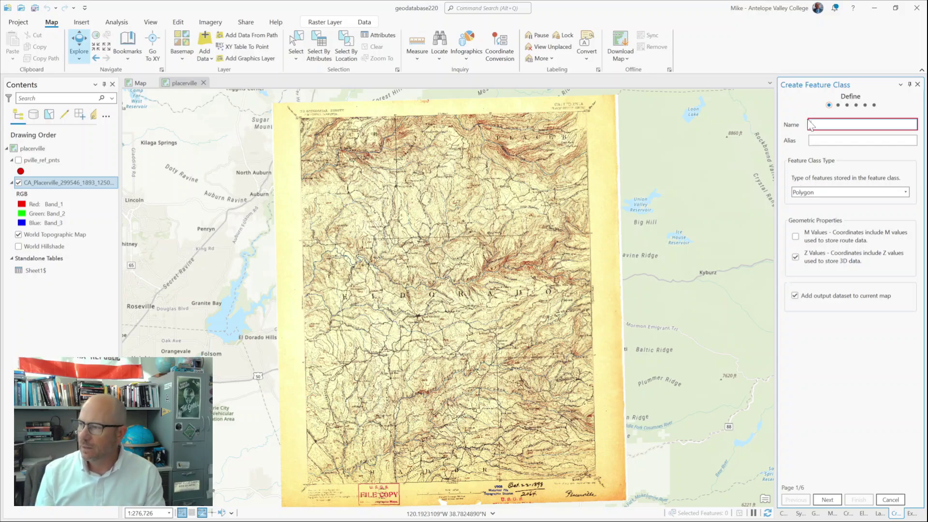
pyautogui.write('hist')
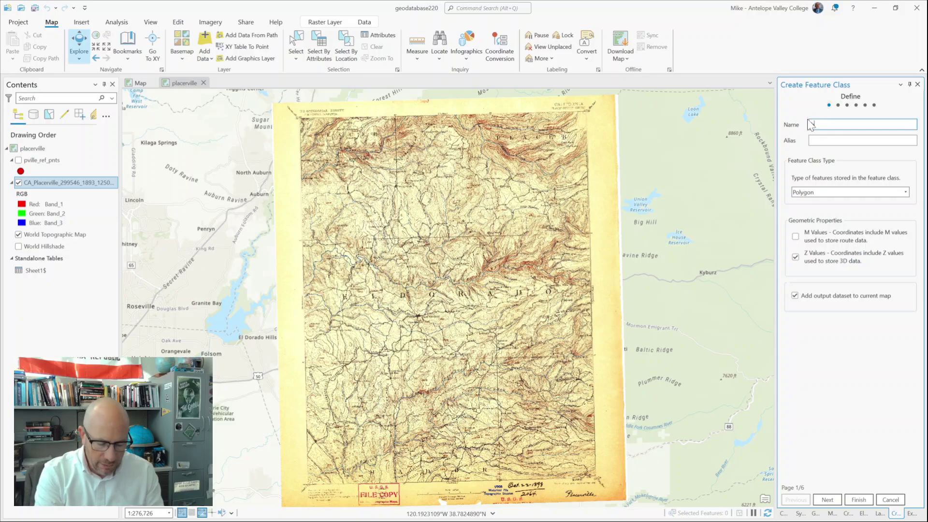
pyautogui.write('_')
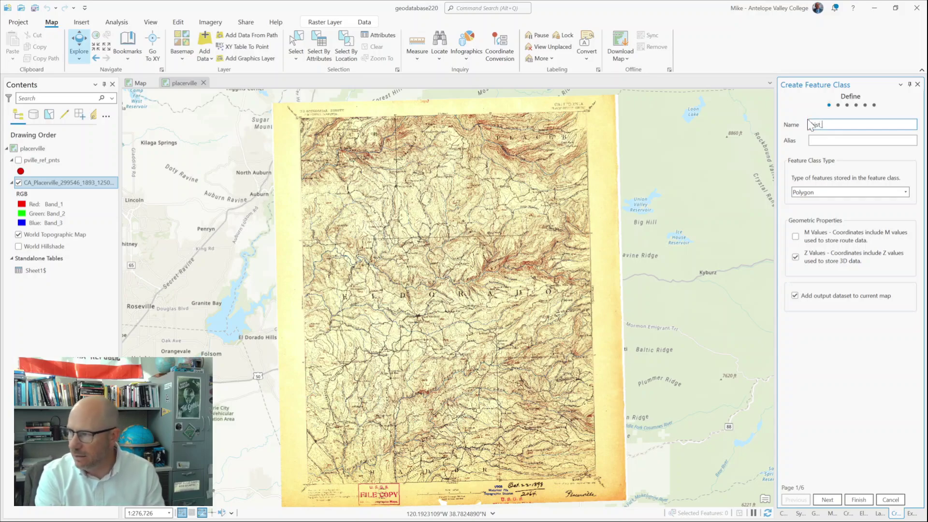
pyautogui.write('points')
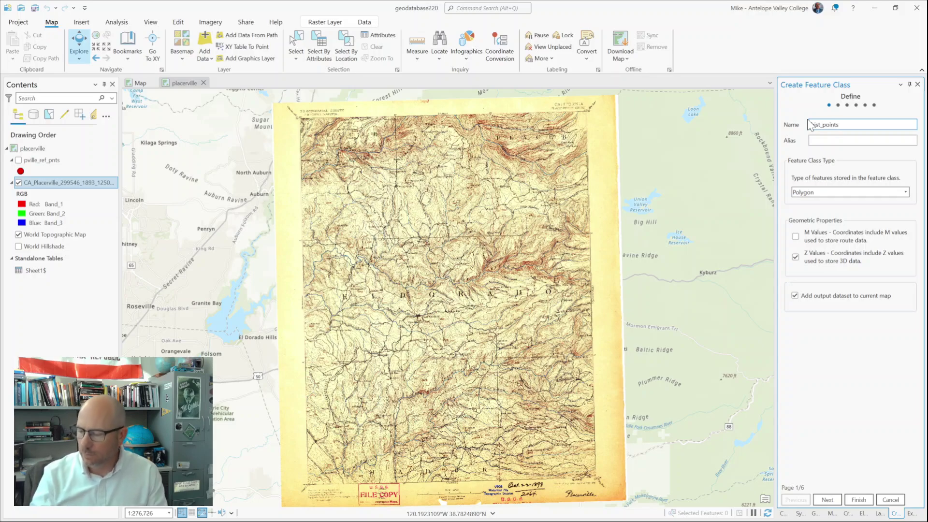
pyautogui.click(816, 140)
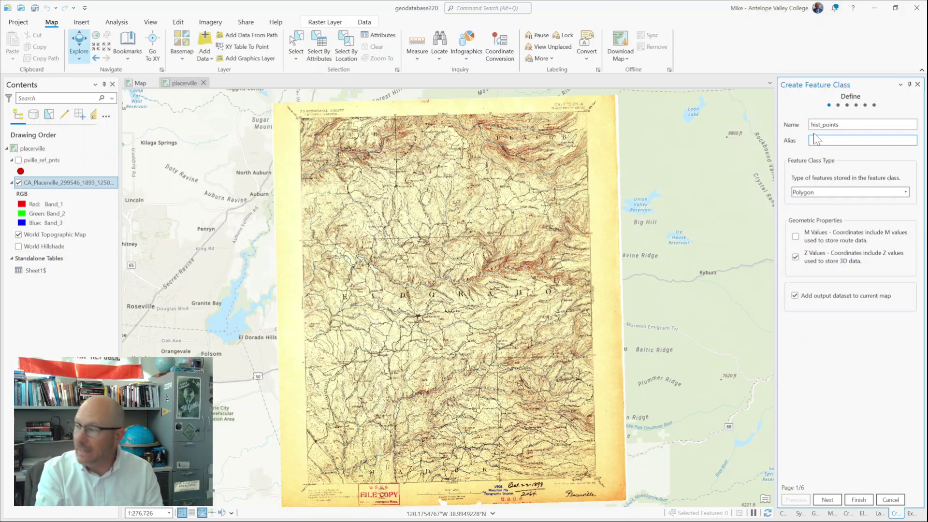
pyautogui.write('Histor')
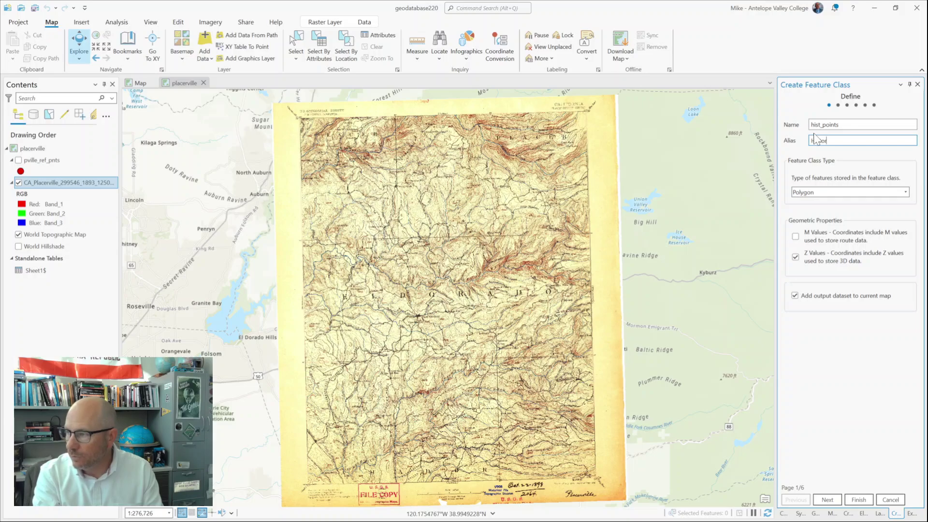
pyautogui.write('ical Points')
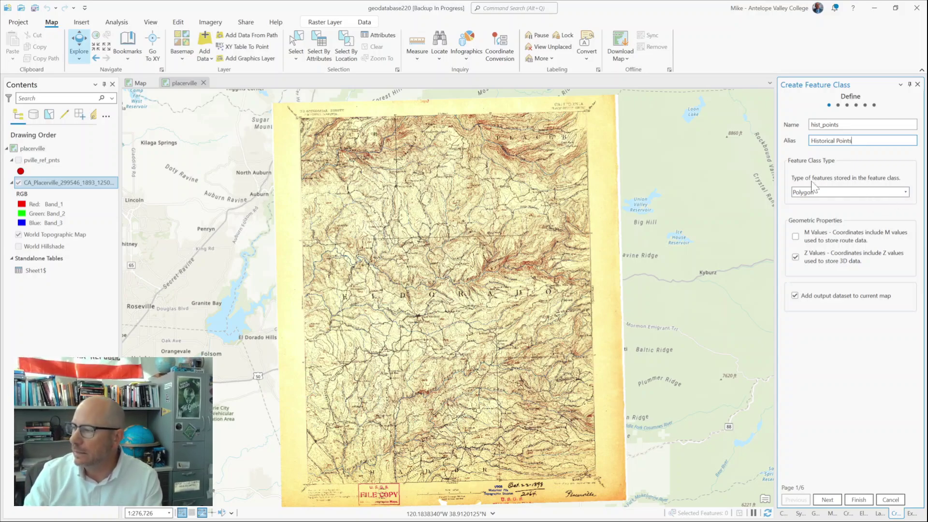
# Set the feature class type to Point and exclude Z values from its coordinates.
pyautogui.click(848, 192)
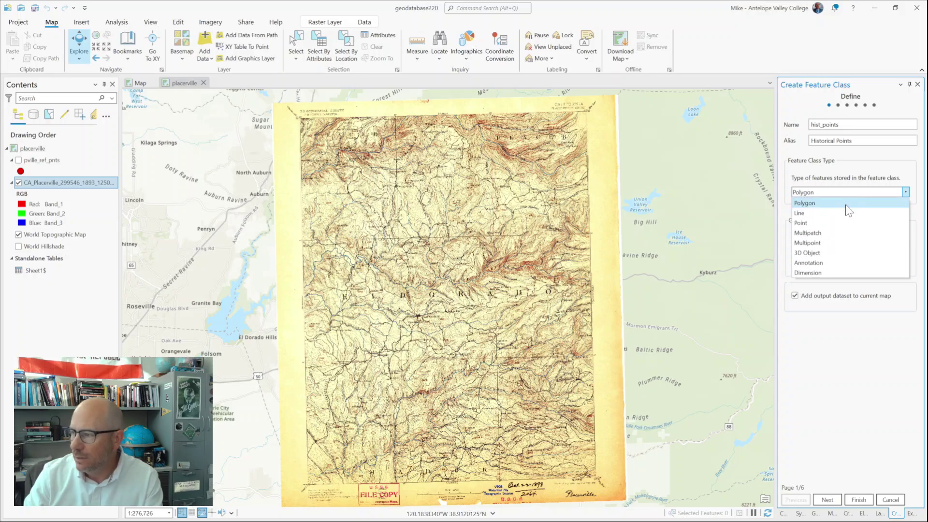
pyautogui.click(840, 222)
pyautogui.click(795, 257)
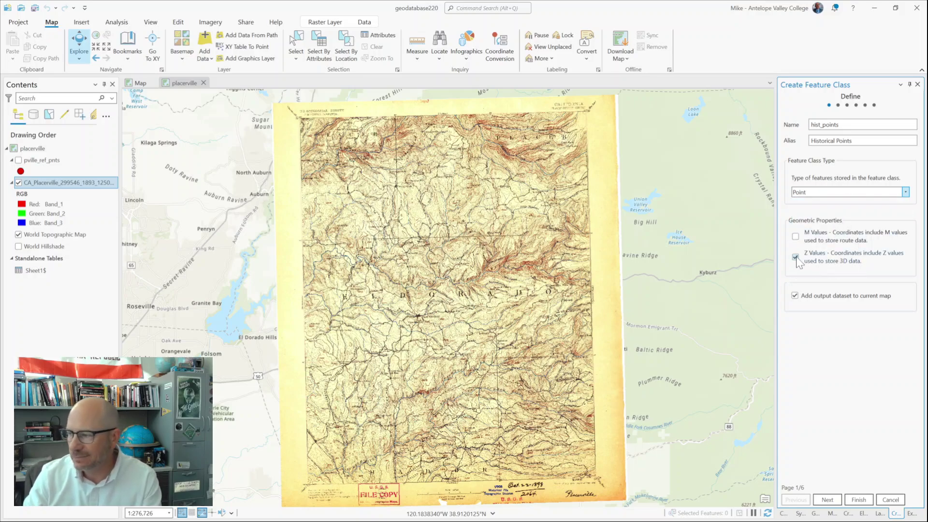
pyautogui.click(796, 257)
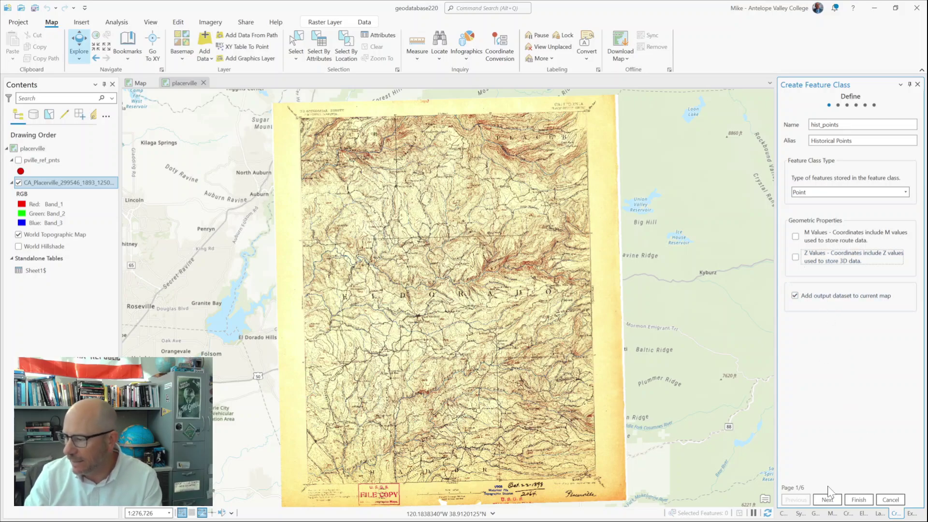
# Add a text field called name with a length of 100 to the new feature class.
pyautogui.click(828, 499)
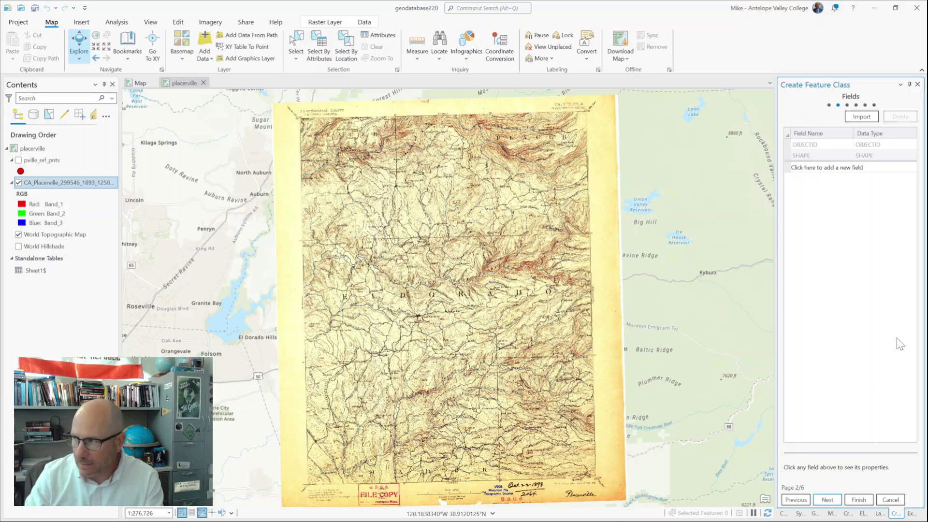
pyautogui.click(819, 167)
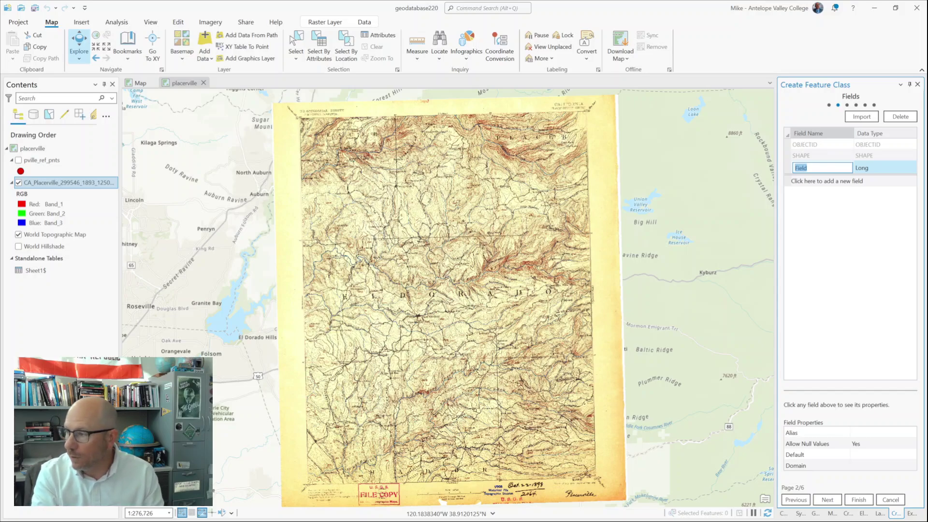
pyautogui.write('name')
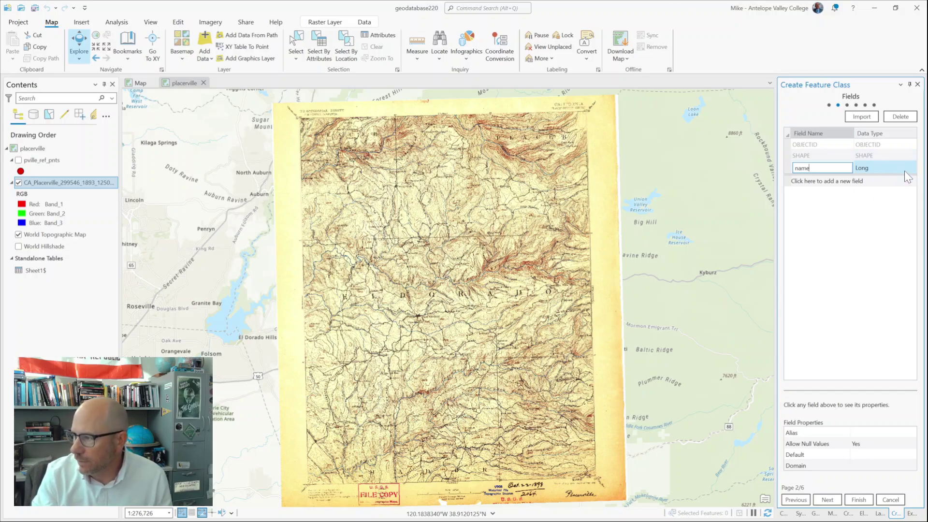
pyautogui.click(869, 168)
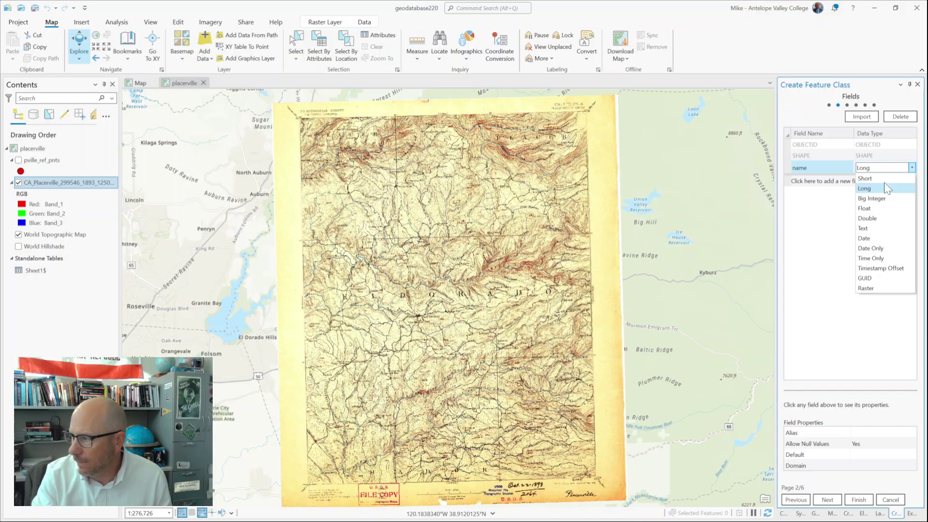
pyautogui.click(872, 237)
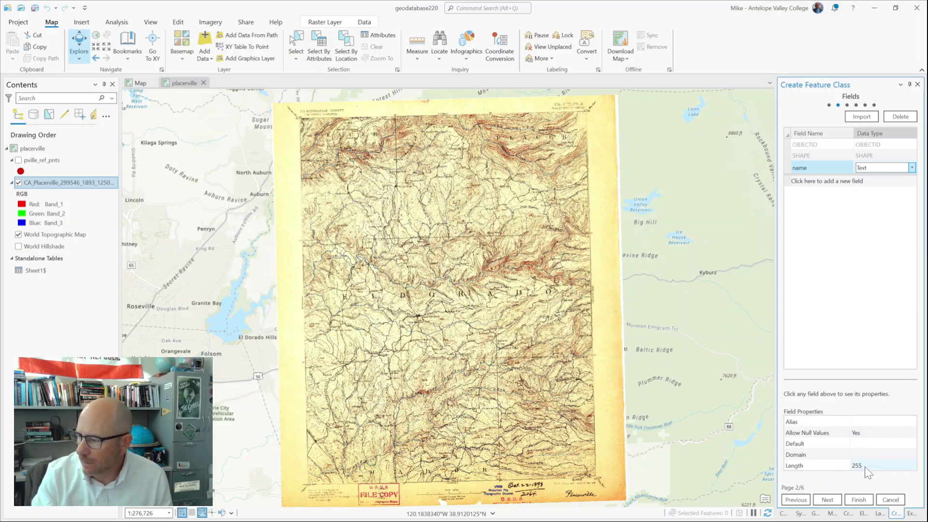
pyautogui.click(864, 465)
pyautogui.click(865, 466)
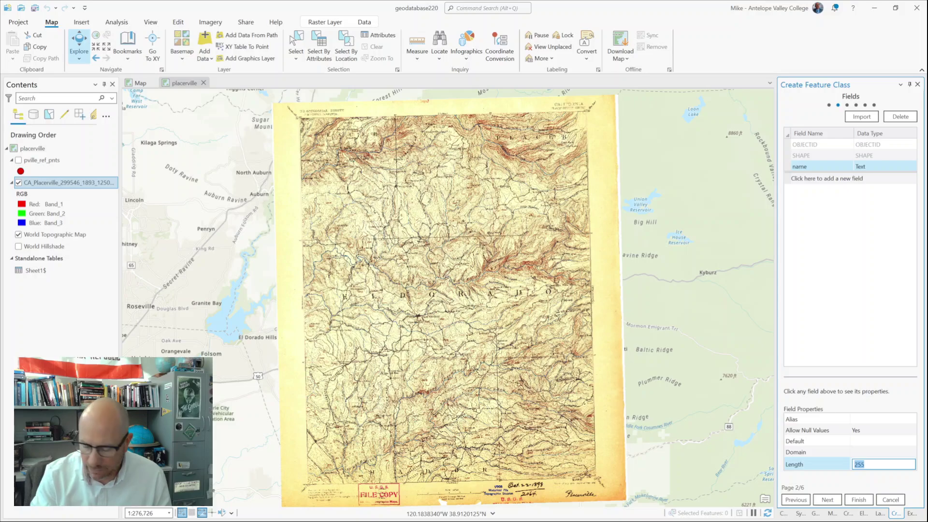
pyautogui.write('100')
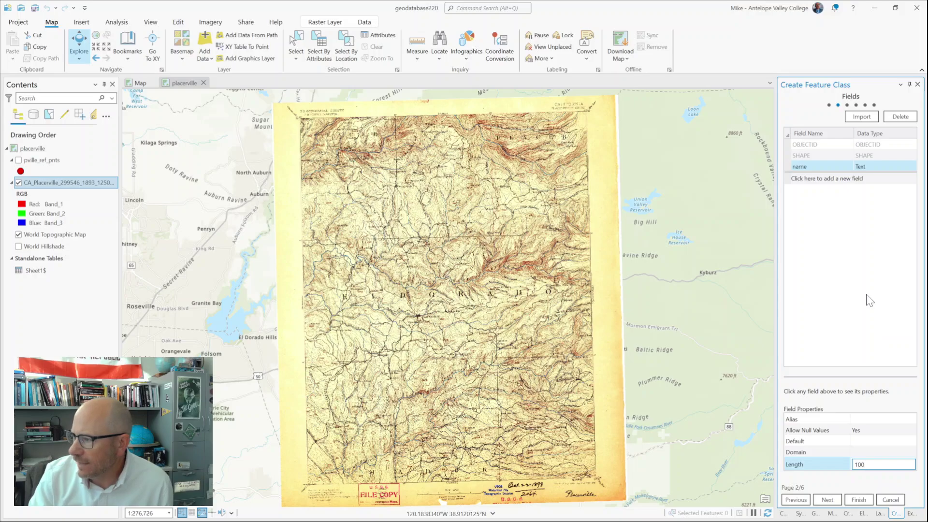
# Add a text field called type with a length of 20 and finish creating the feature class with the inherited spatial reference.
pyautogui.click(805, 179)
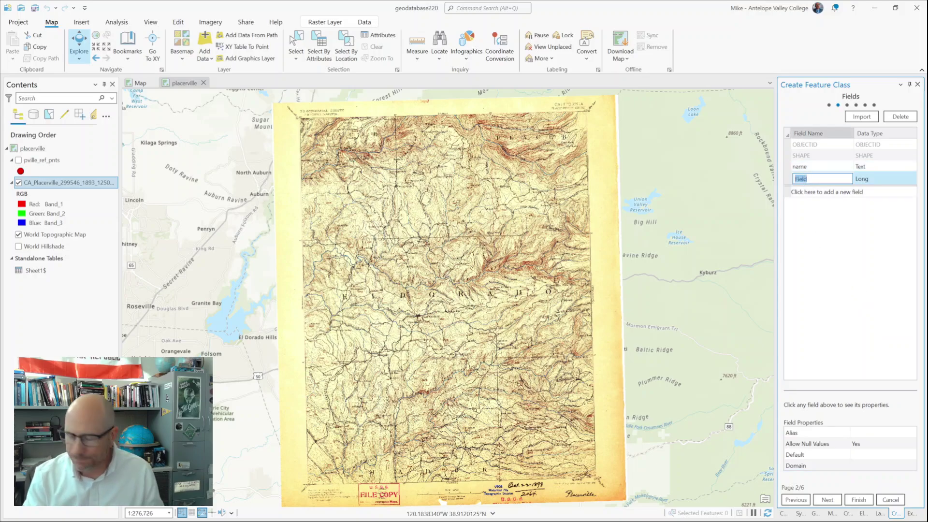
pyautogui.write('type')
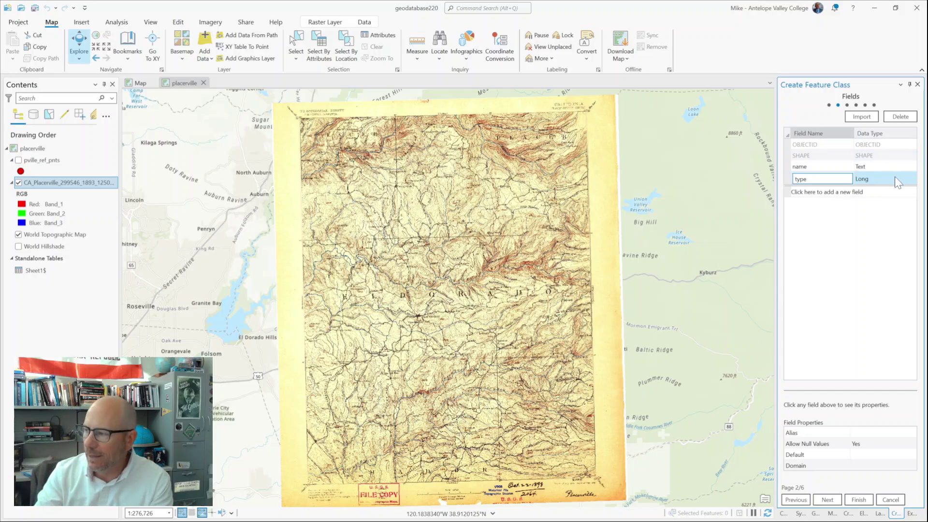
pyautogui.click(910, 180)
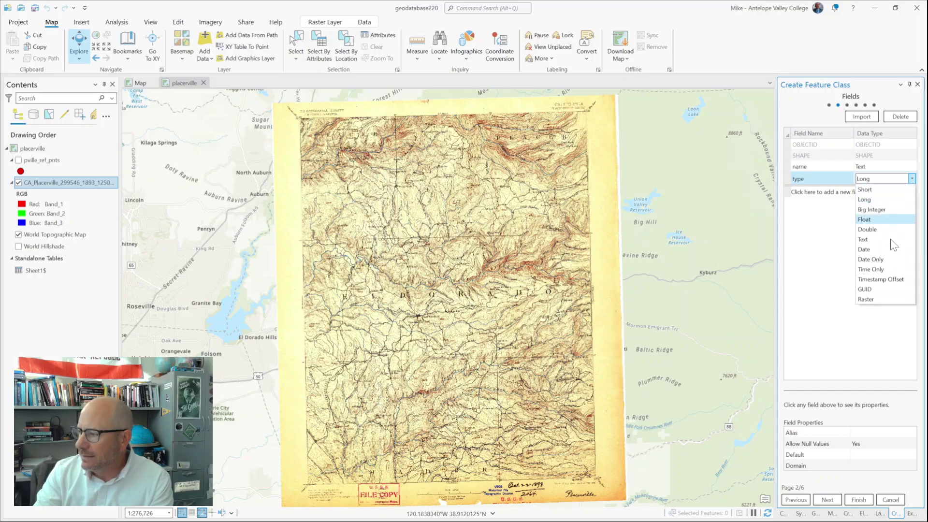
pyautogui.click(889, 240)
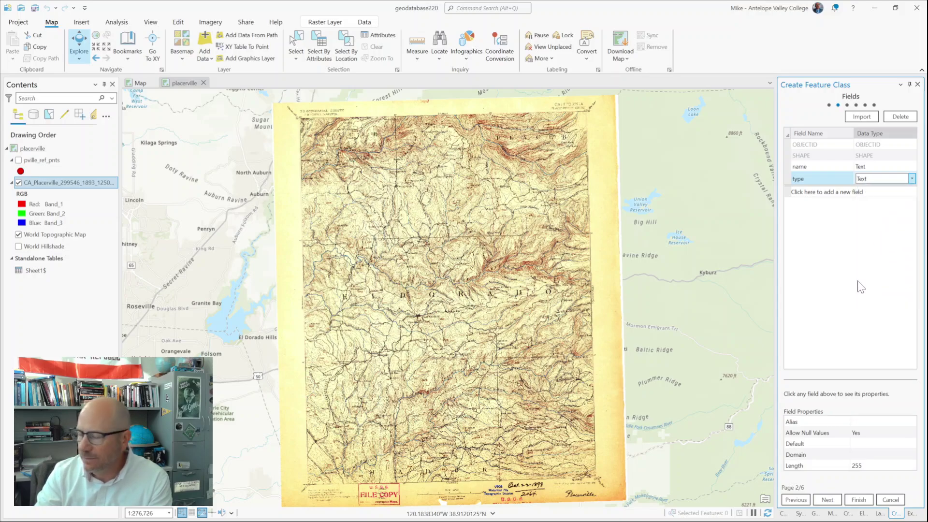
pyautogui.click(869, 466)
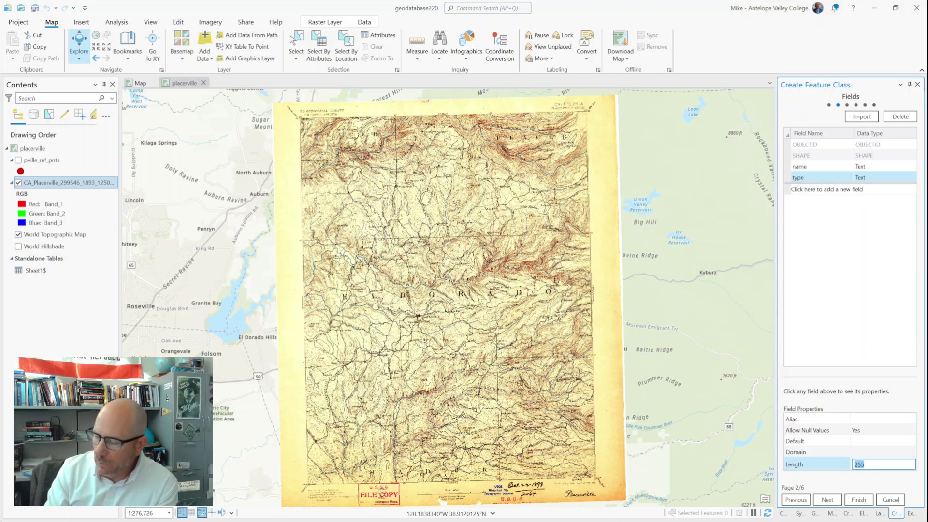
pyautogui.write('20')
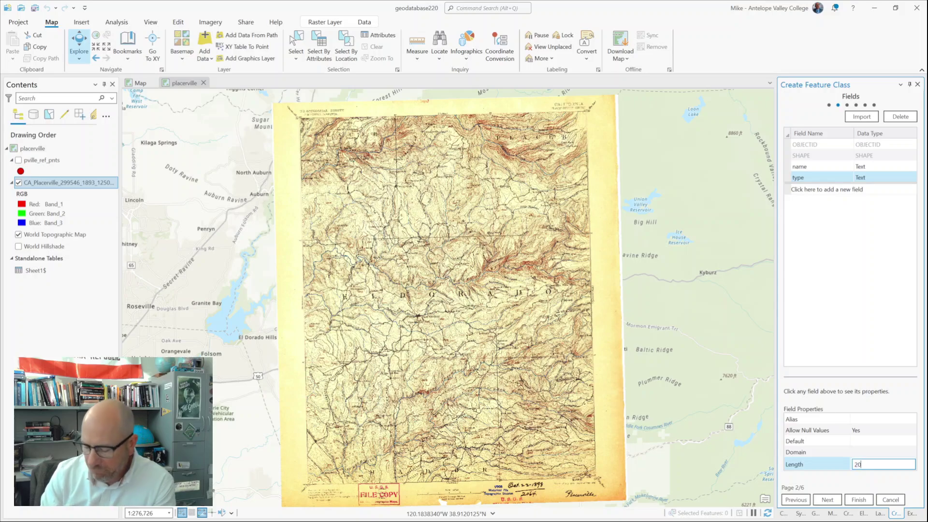
pyautogui.press('Return')
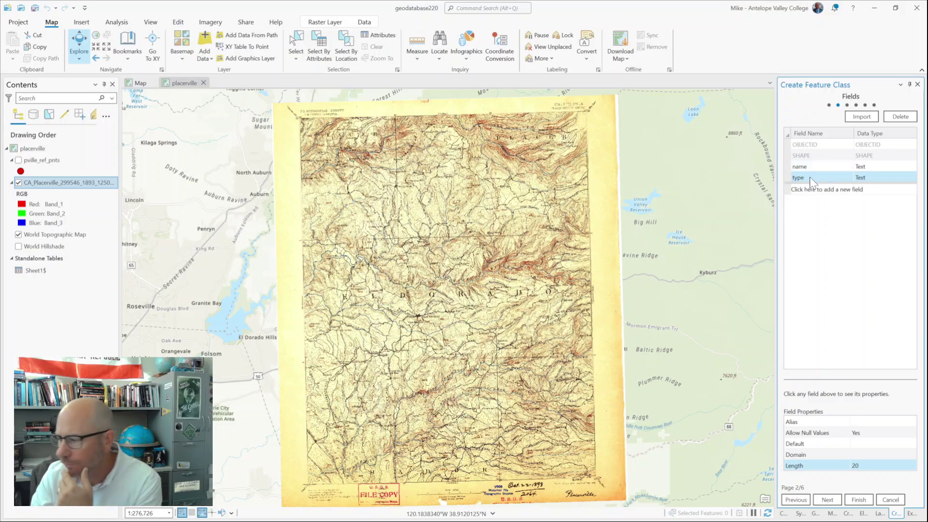
pyautogui.click(827, 501)
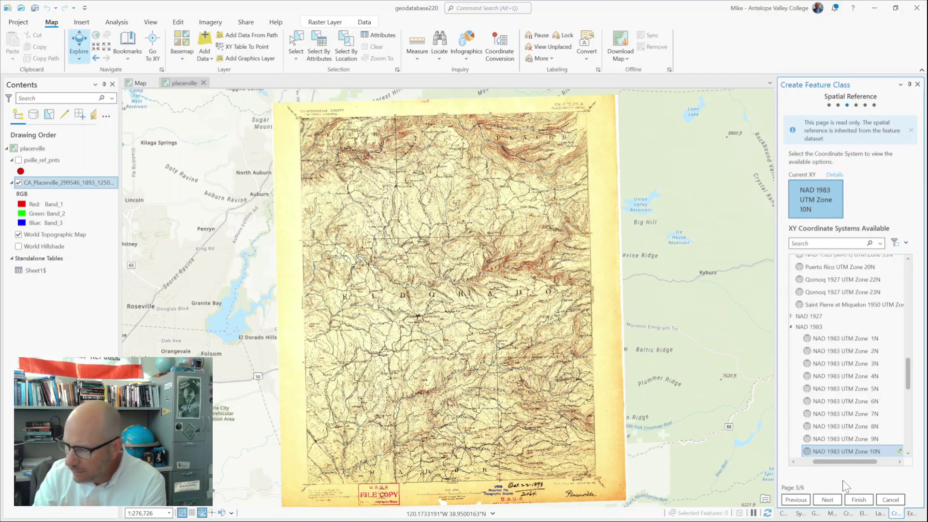
pyautogui.click(858, 500)
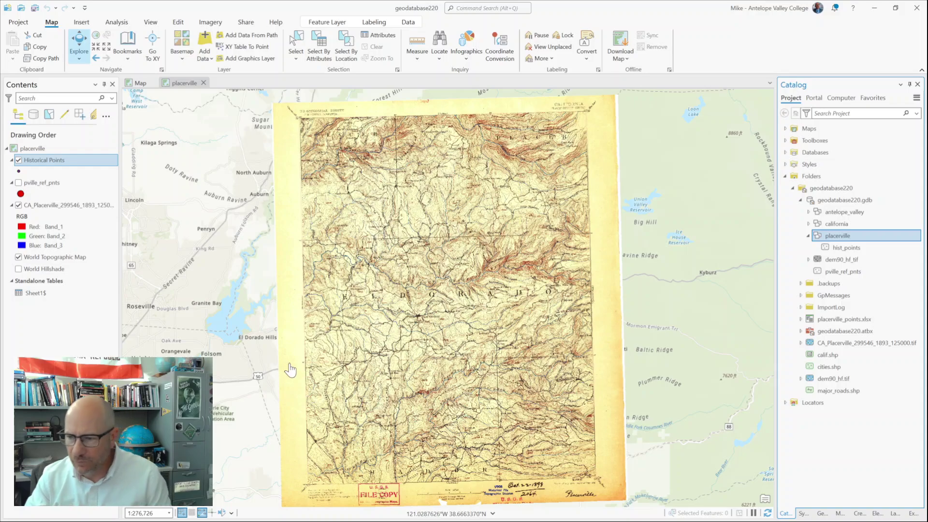
# Examine the historical map's southwest corner around Latrobe and the Cosumnes River, and compare it with the modern basemap beneath.
pyautogui.moveTo(297, 361); pyautogui.dragTo(418, 495)
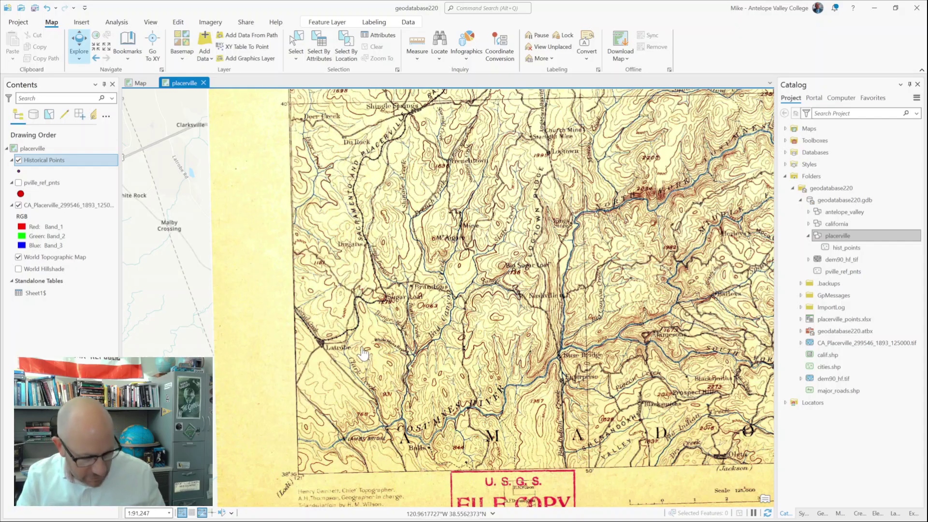
pyautogui.moveTo(429, 378); pyautogui.dragTo(364, 333)
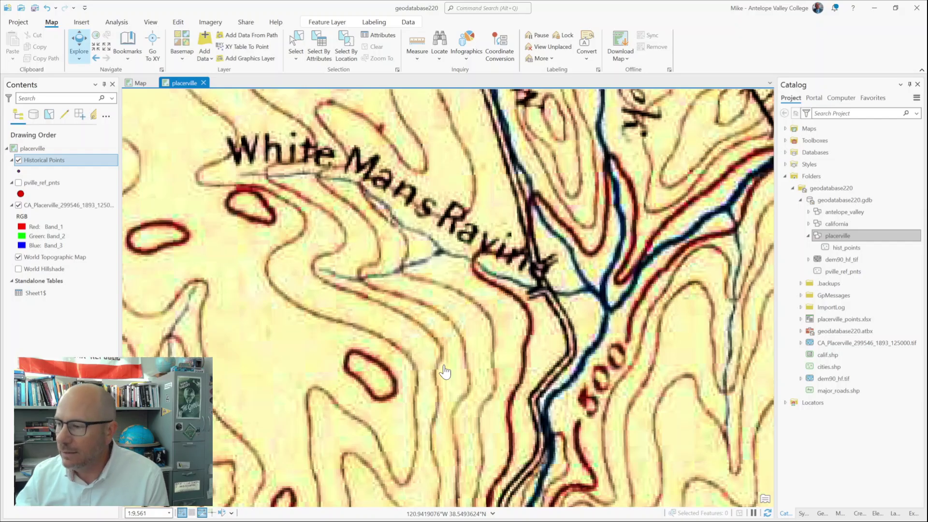
pyautogui.scroll(-3, 395, 329)
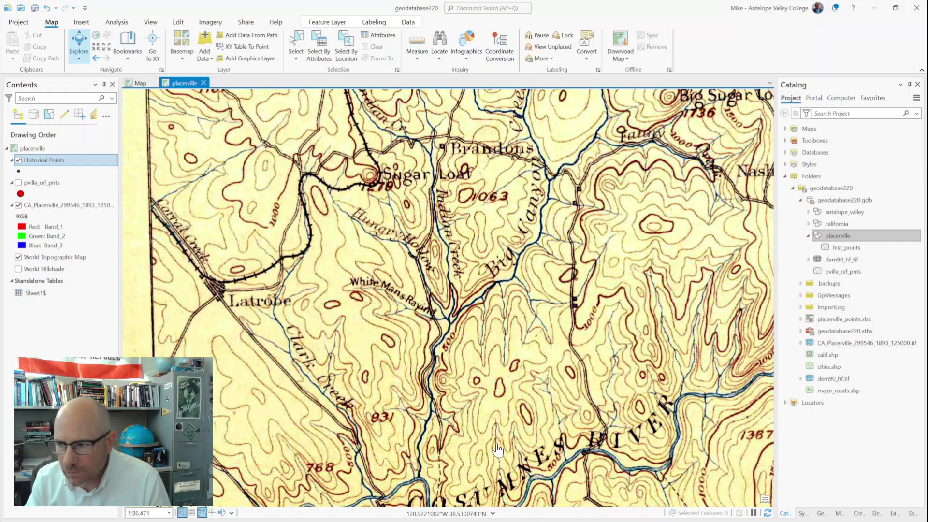
pyautogui.moveTo(497, 450); pyautogui.dragTo(509, 308)
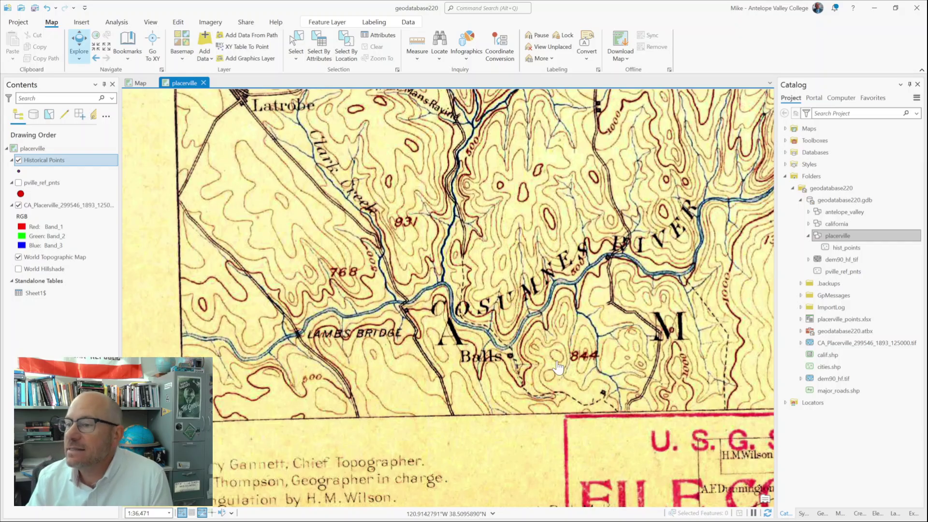
pyautogui.scroll(-2, 543, 336)
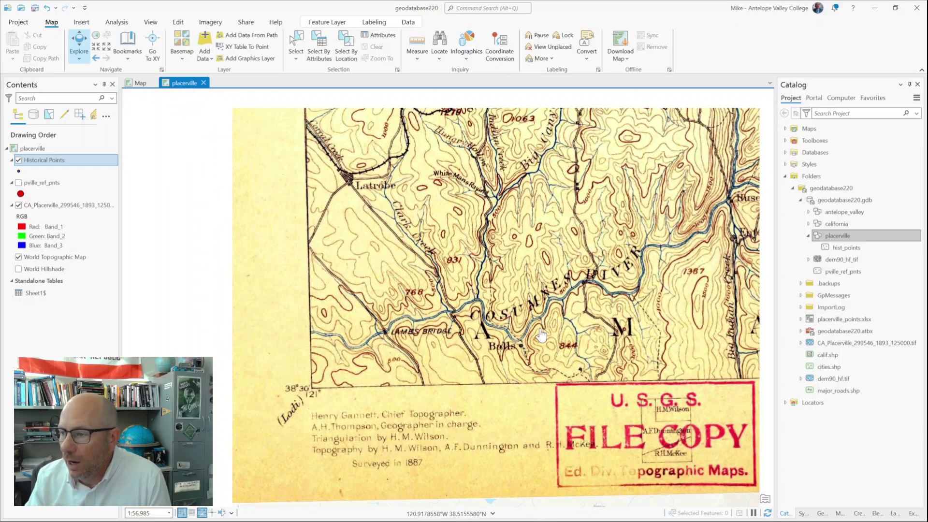
pyautogui.moveTo(544, 260); pyautogui.dragTo(544, 367)
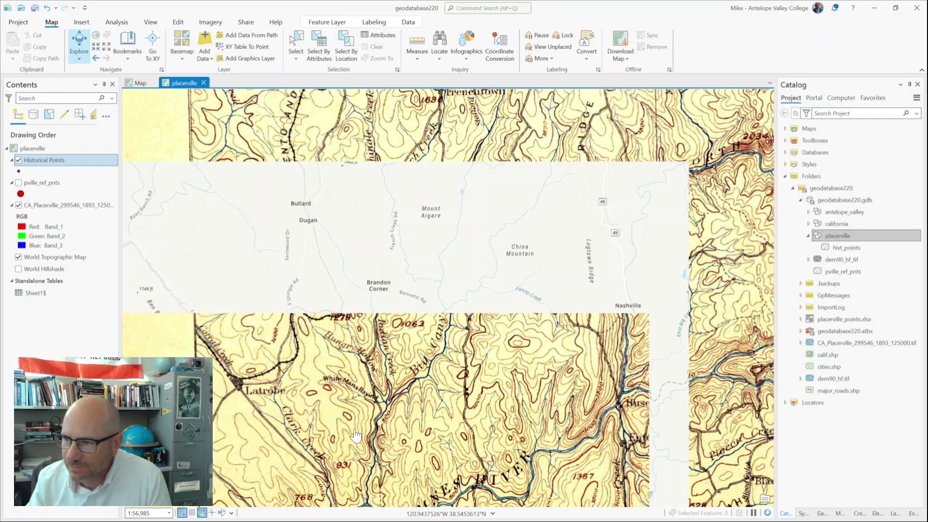
pyautogui.moveTo(341, 403); pyautogui.dragTo(370, 200)
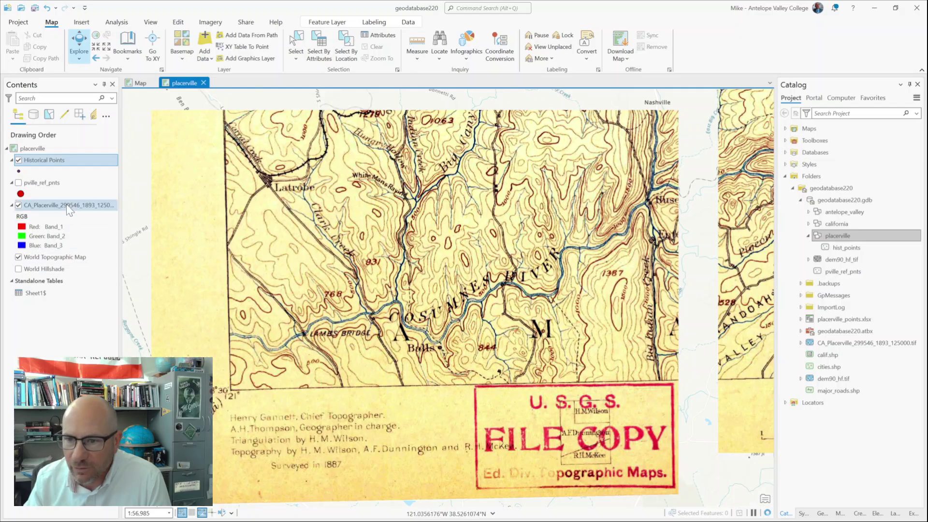
pyautogui.click(18, 206)
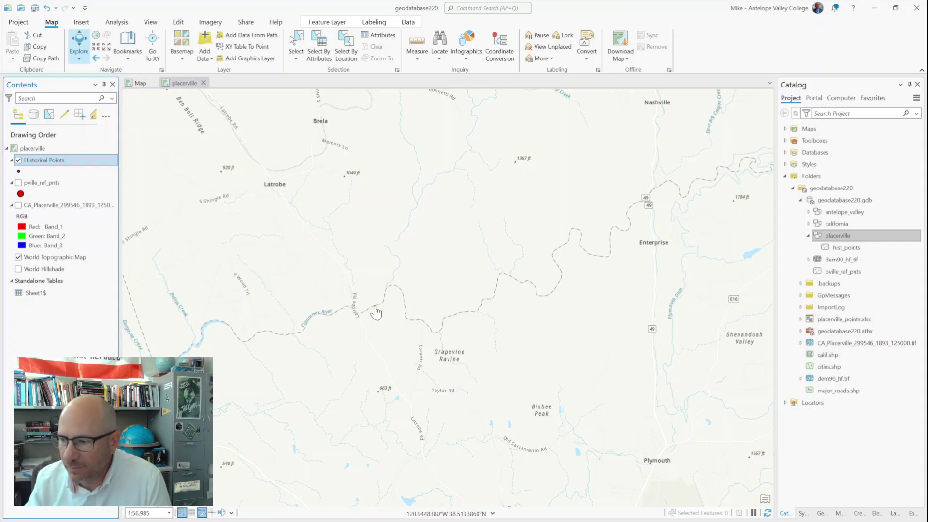
pyautogui.click(18, 205)
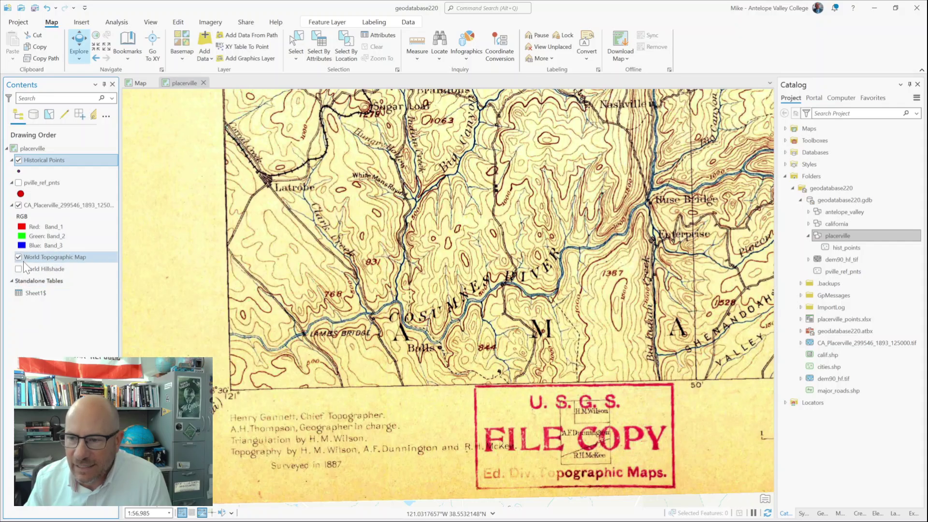
# Remove the World Topographic Map and World Hillshade basemap layers from the placerville map.
pyautogui.click(17, 255)
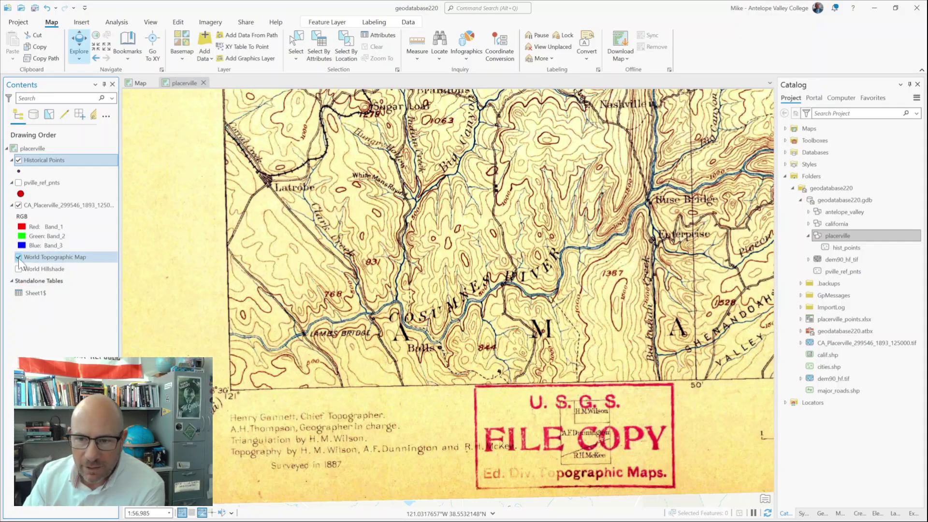
pyautogui.click(45, 256)
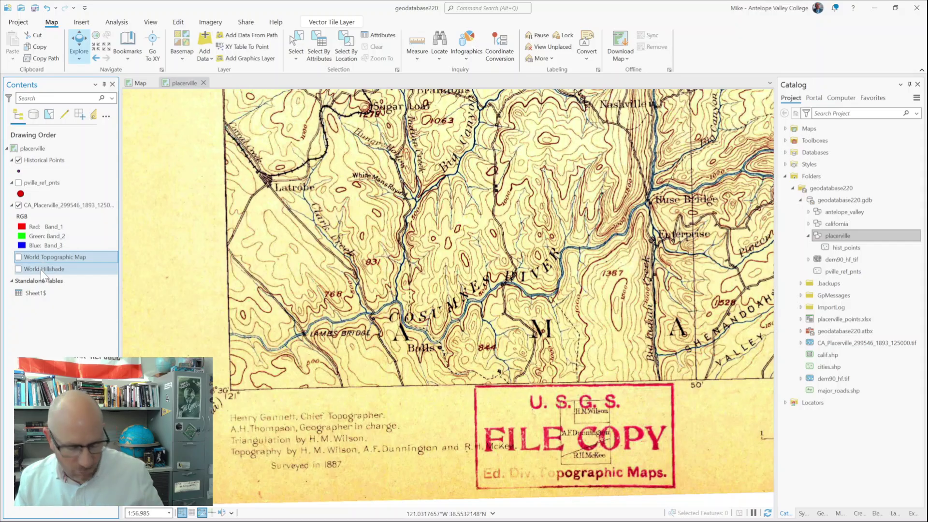
pyautogui.keyDown('shift'); pyautogui.click(41, 268); pyautogui.keyUp('shift')
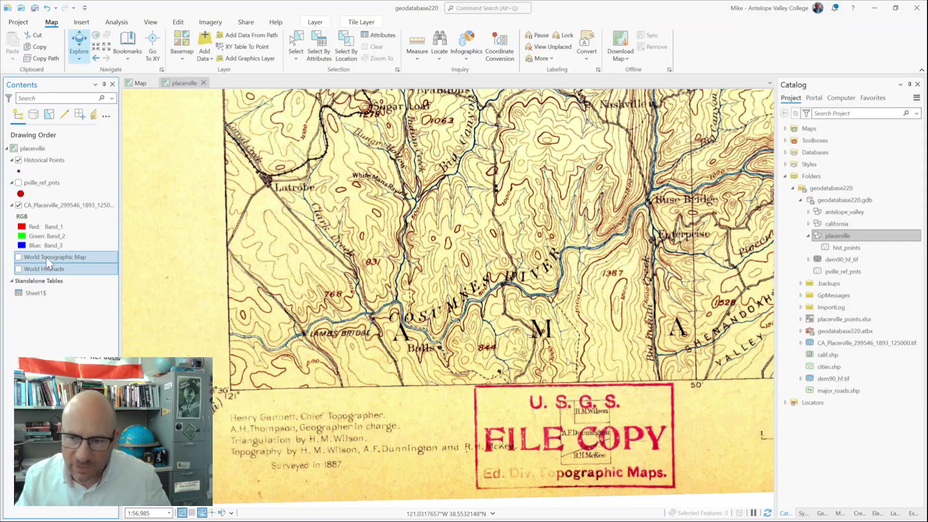
pyautogui.rightClick(46, 257)
pyautogui.click(65, 277)
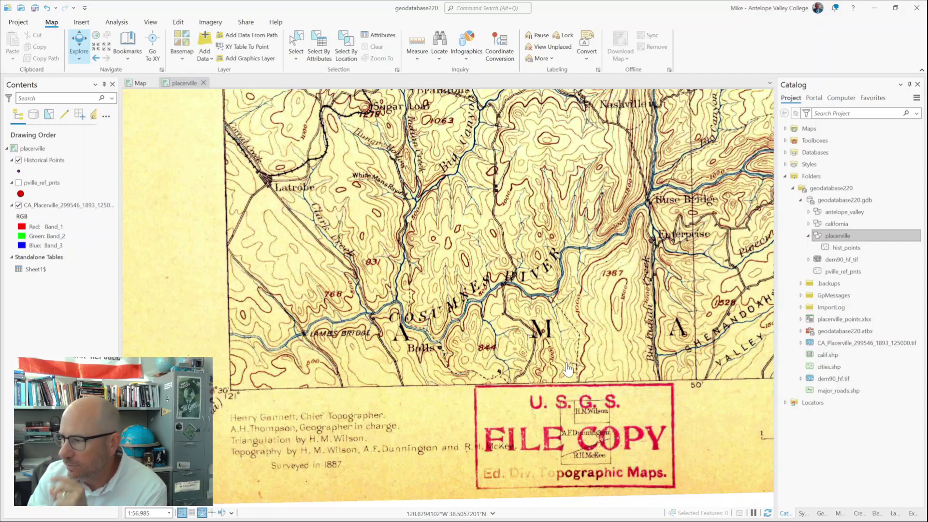
# Select the Historical Points layer and activate its feature template for creating points on the historical map.
pyautogui.moveTo(583, 231); pyautogui.dragTo(525, 347)
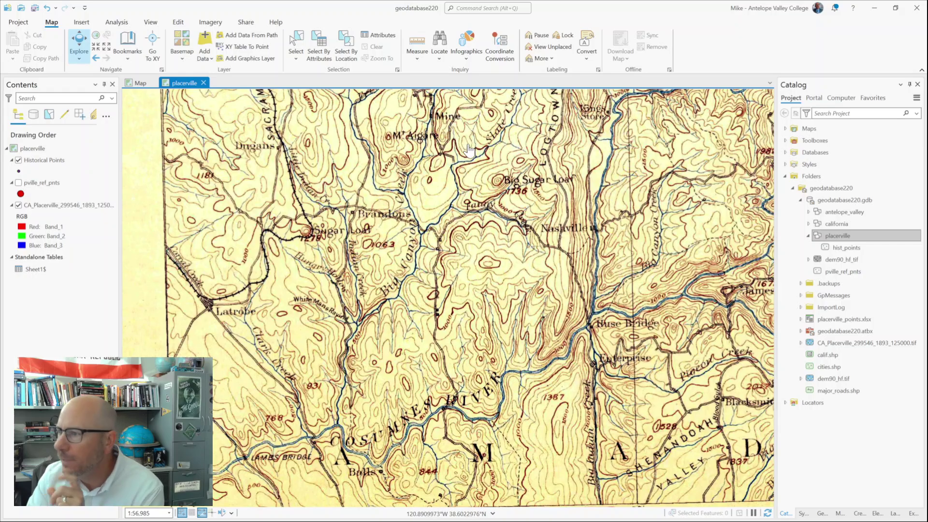
pyautogui.moveTo(469, 148); pyautogui.dragTo(459, 312)
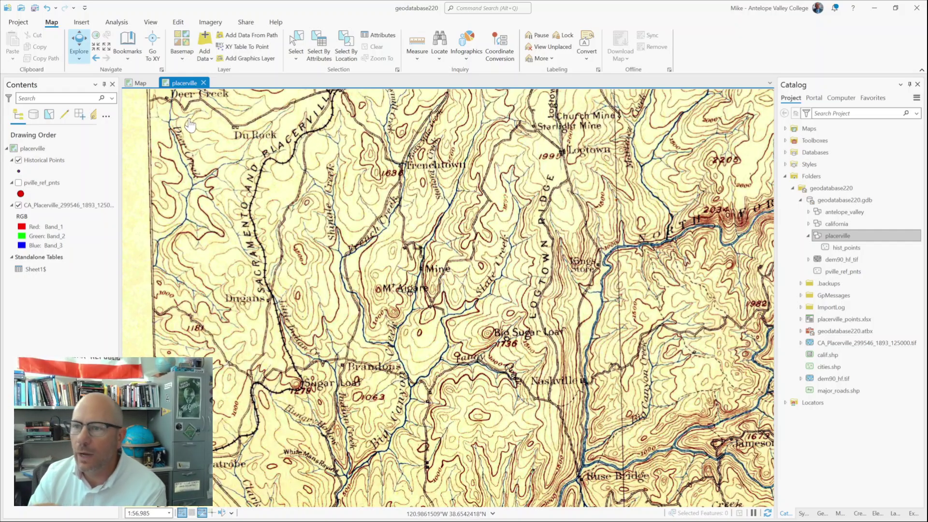
pyautogui.click(178, 25)
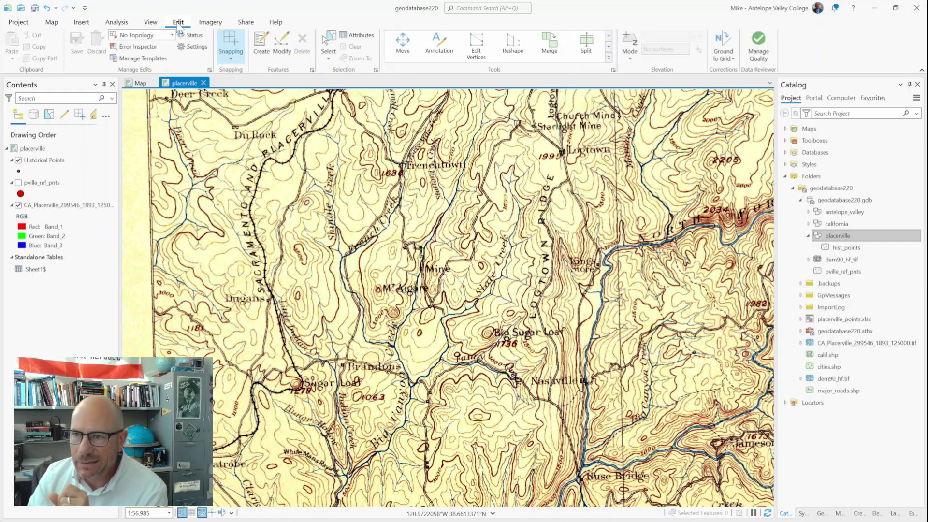
pyautogui.click(39, 162)
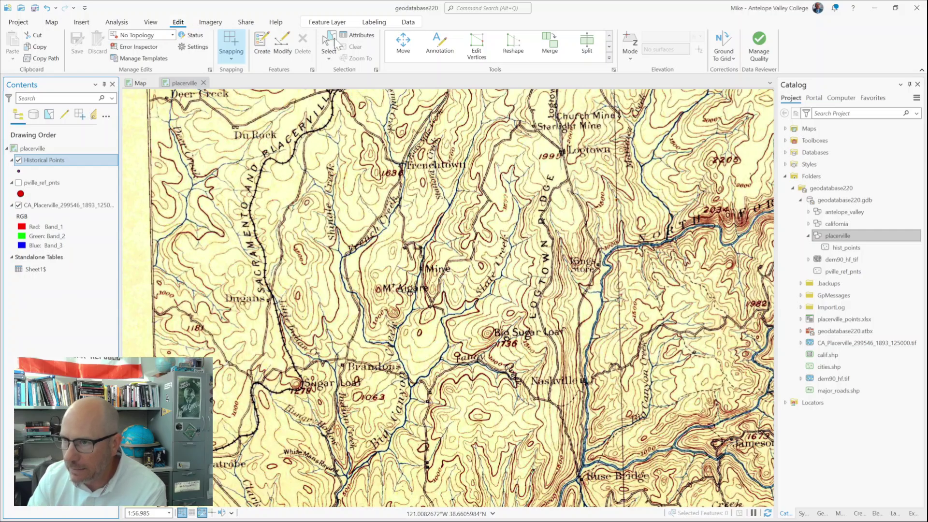
pyautogui.click(266, 48)
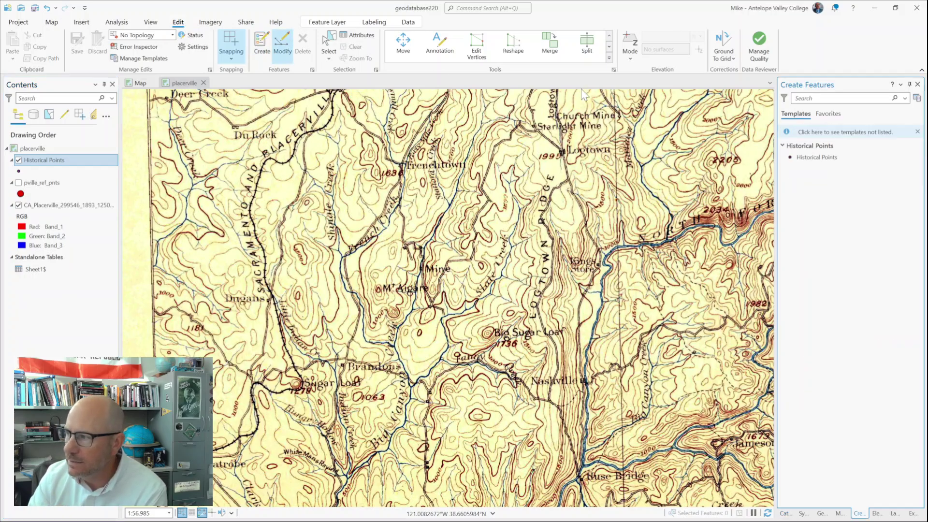
pyautogui.click(807, 154)
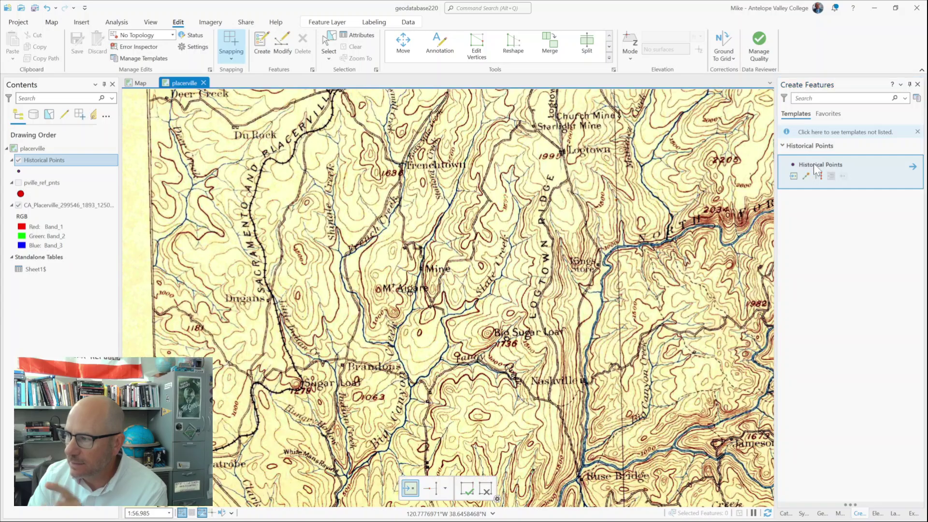
# Create a Historical Points point feature on the mine symbol labelled Mine, northeast of Mt. Aigare.
pyautogui.click(793, 177)
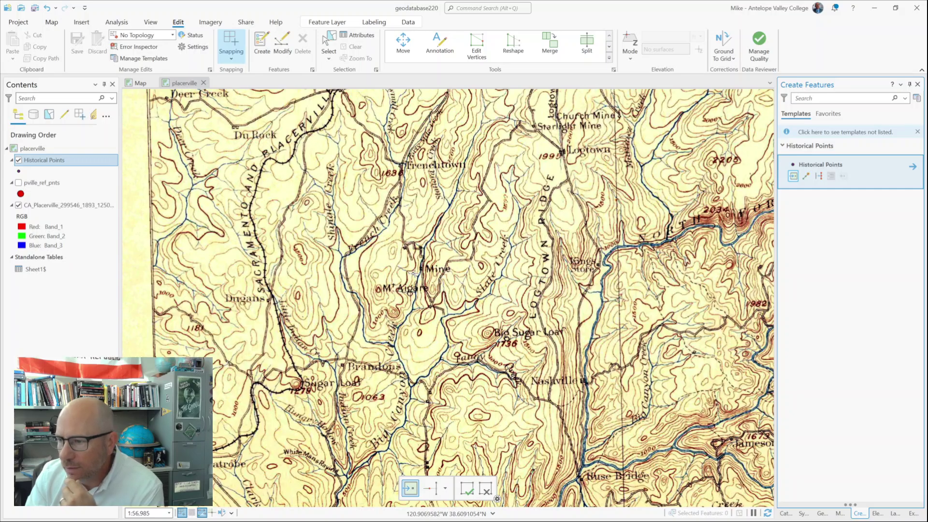
pyautogui.click(422, 269)
pyautogui.scroll(4, 421, 286)
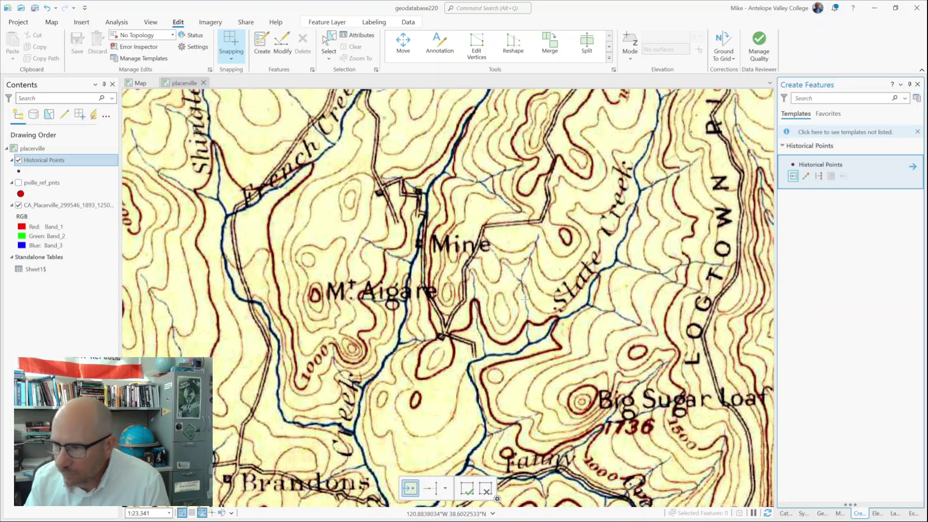
pyautogui.click(419, 243)
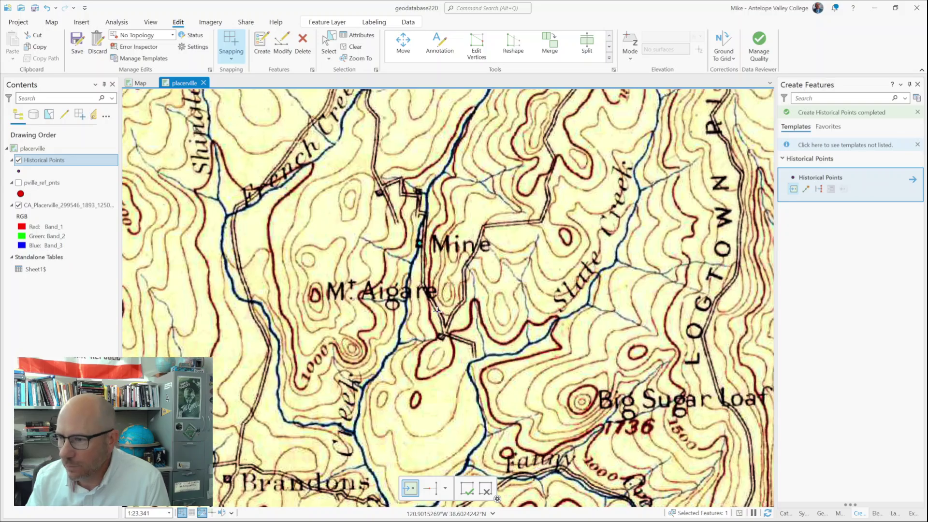
# Symbolize the Historical Points layer with Circle 3 in a magenta fill, and clear the feature selection.
pyautogui.click(19, 171)
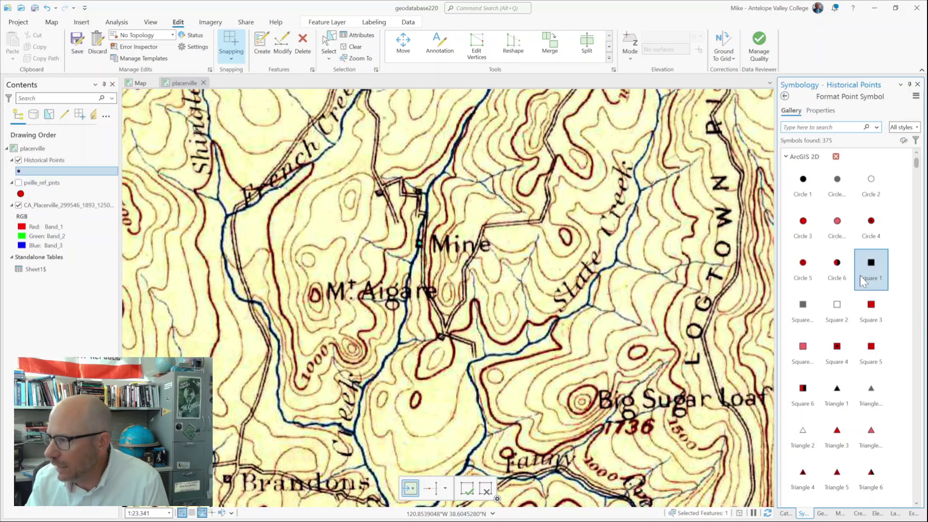
pyautogui.click(804, 223)
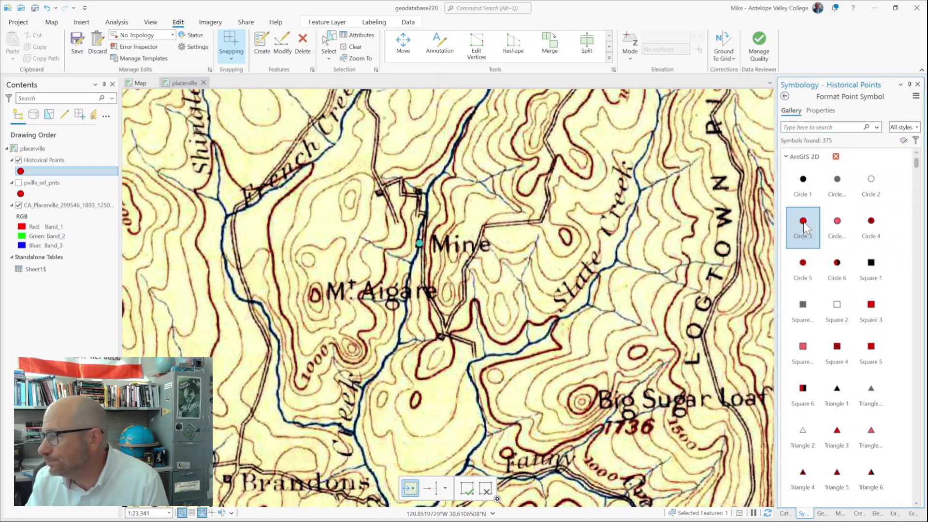
pyautogui.click(826, 111)
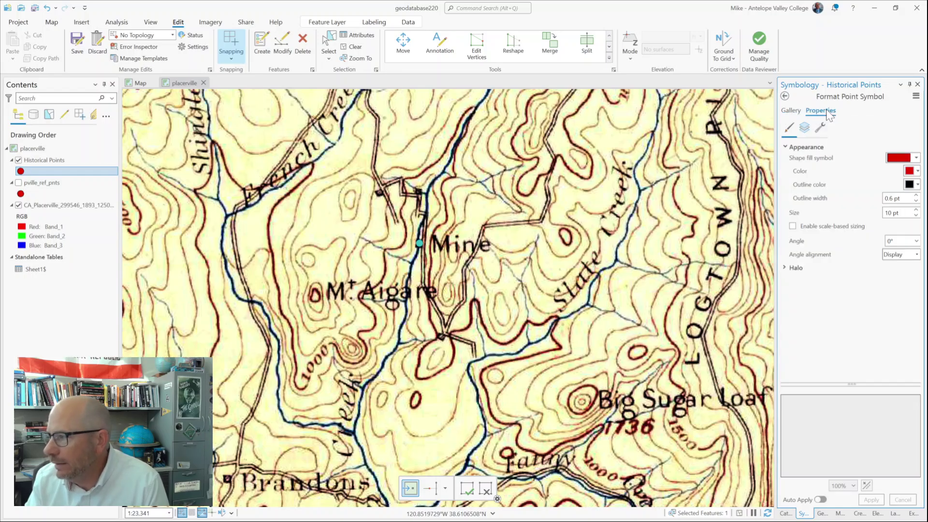
pyautogui.click(917, 171)
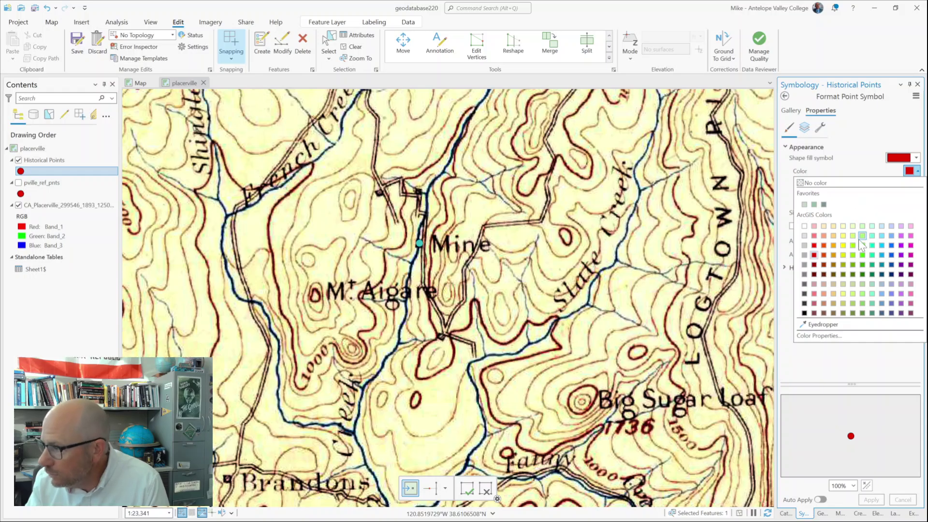
pyautogui.click(911, 245)
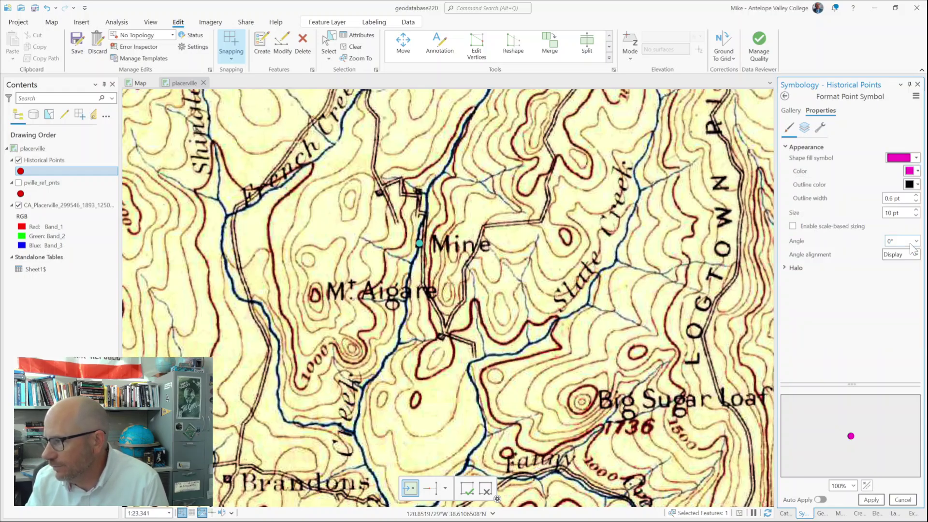
pyautogui.click(879, 499)
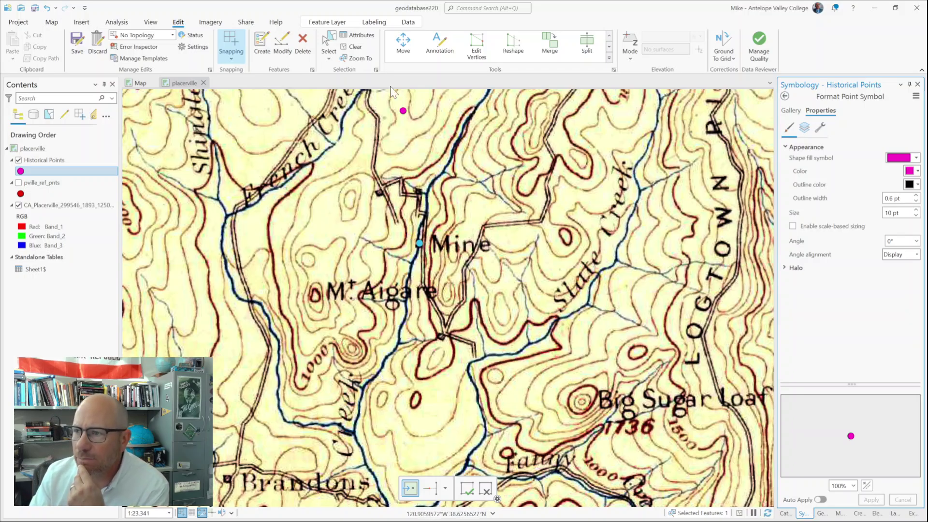
pyautogui.click(361, 45)
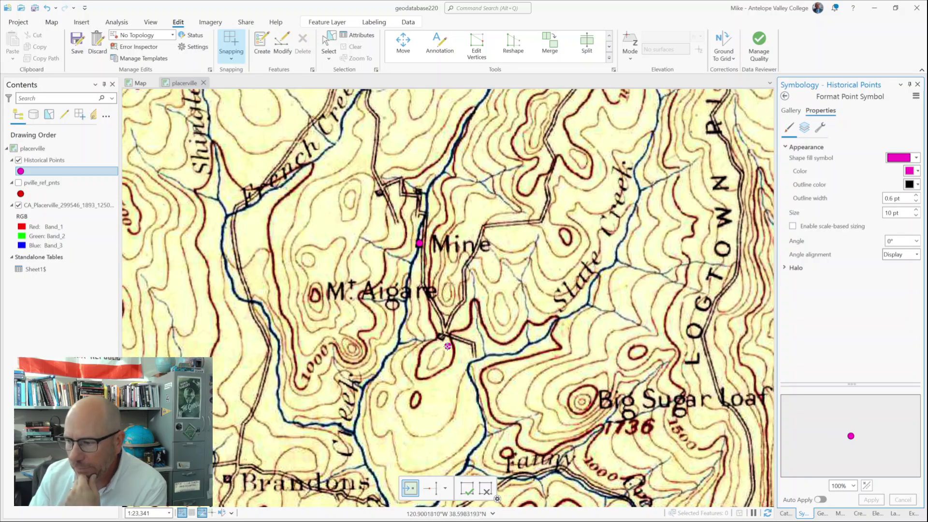
# Open the Historical Points attribute table and set the first point's type to mine.
pyautogui.rightClick(53, 160)
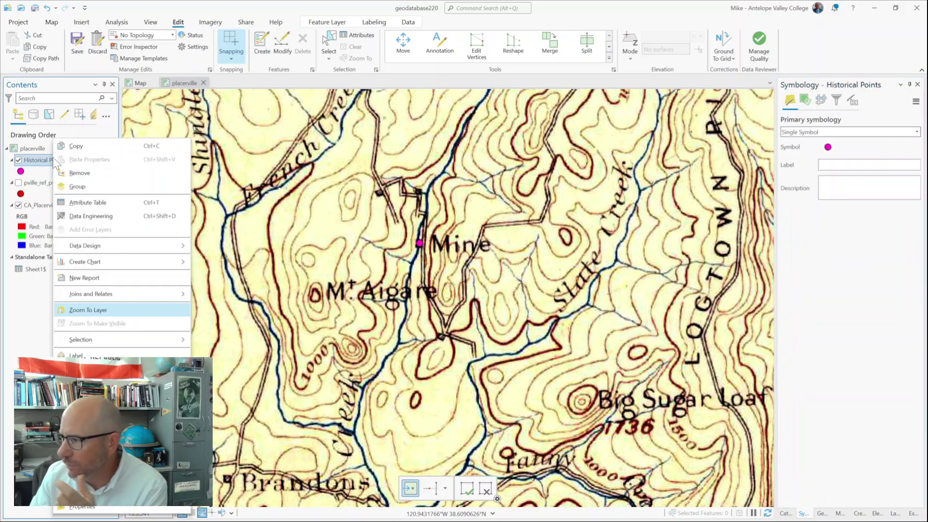
pyautogui.click(83, 204)
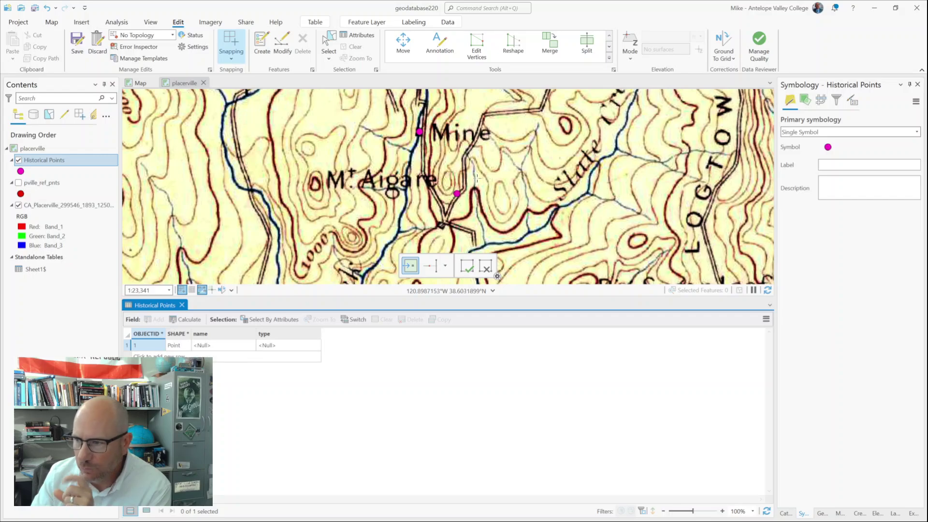
pyautogui.click(284, 346)
pyautogui.press('F2')
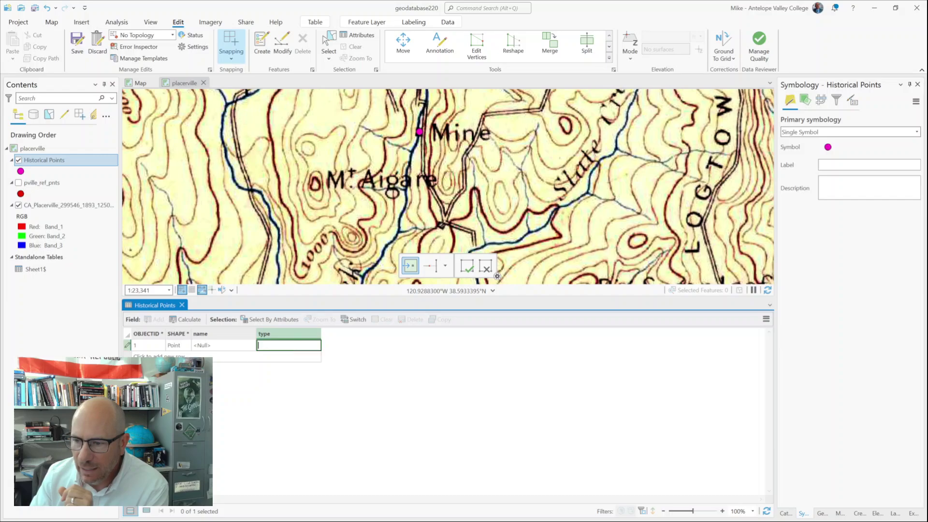
pyautogui.write('mine')
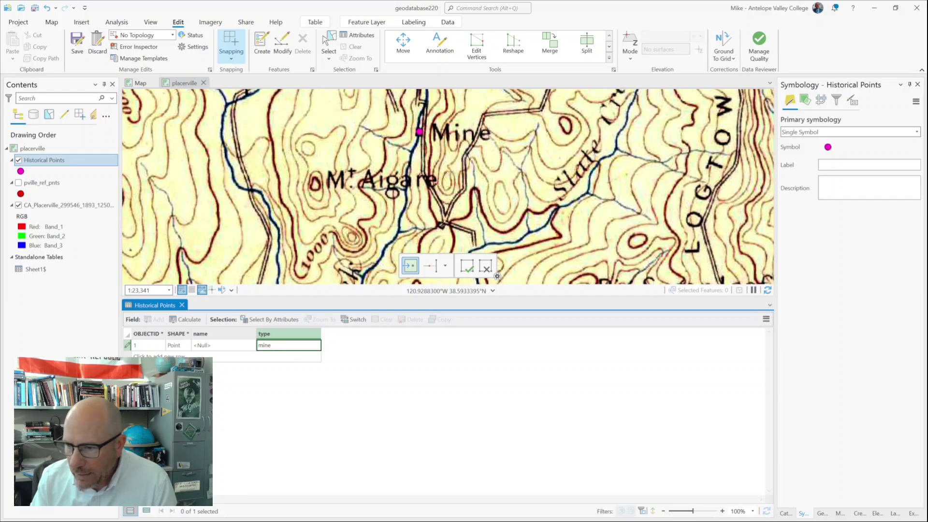
# Enter Unamed as the first point's name and save the edits.
pyautogui.click(222, 345)
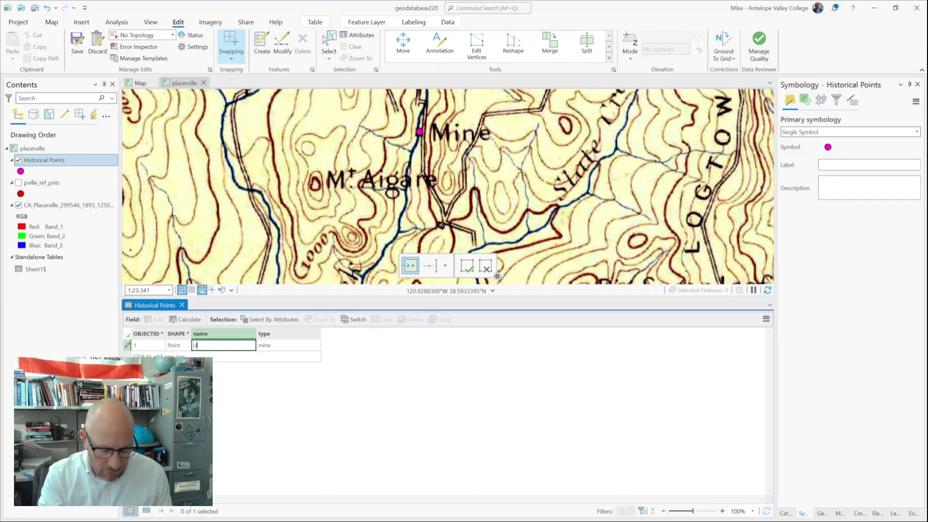
pyautogui.write('amed')
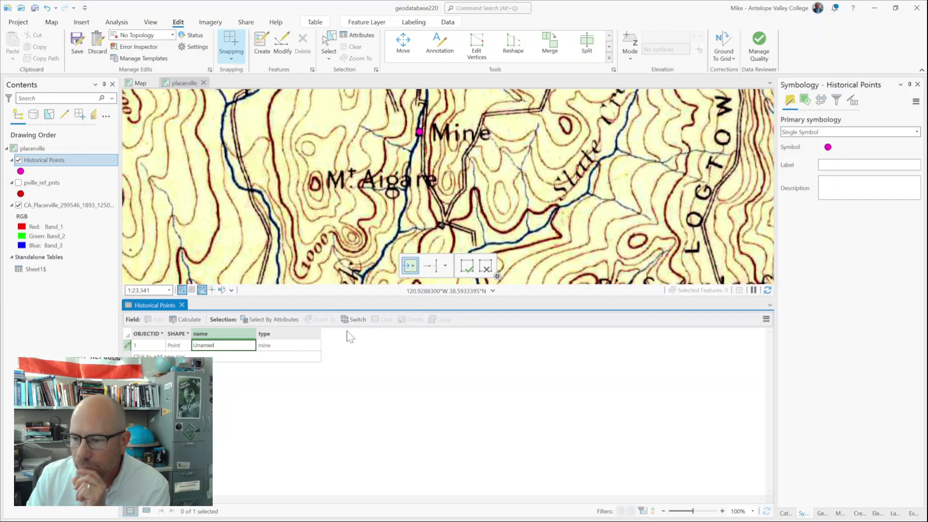
pyautogui.click(292, 346)
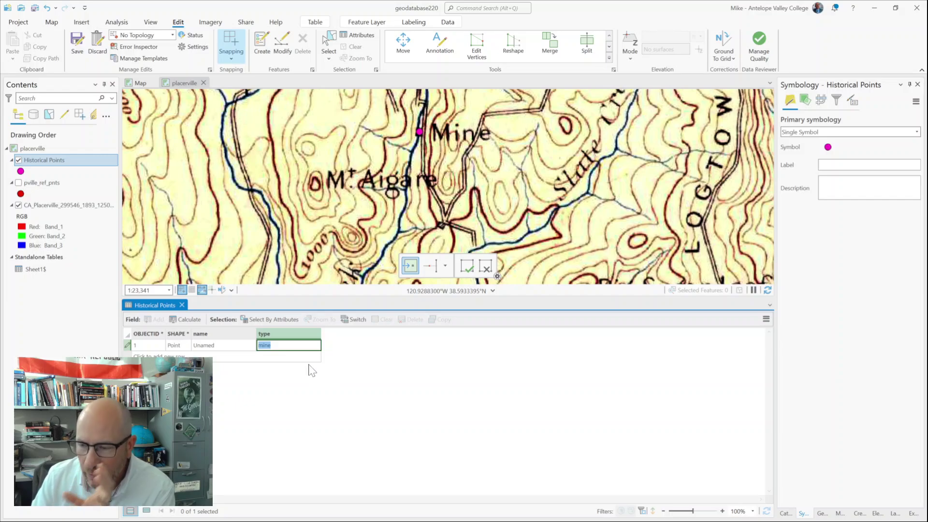
pyautogui.click(466, 269)
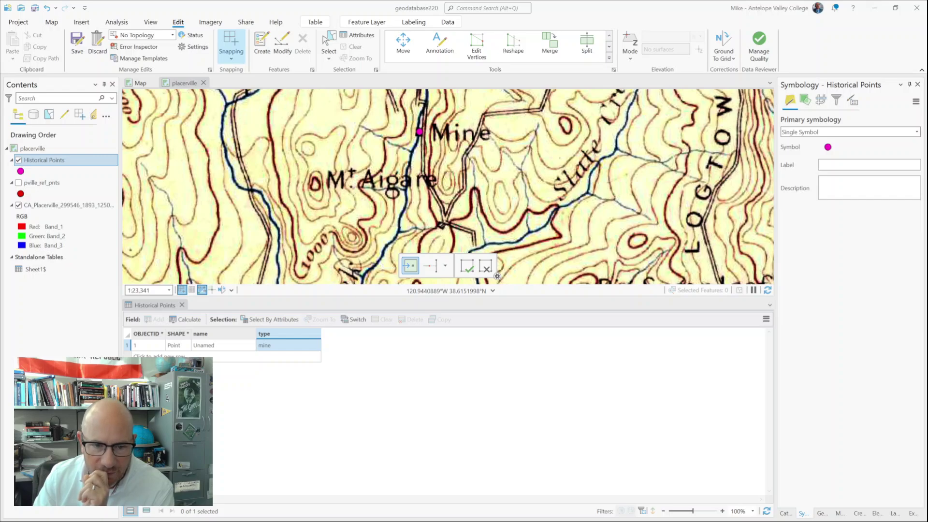
pyautogui.click(450, 280)
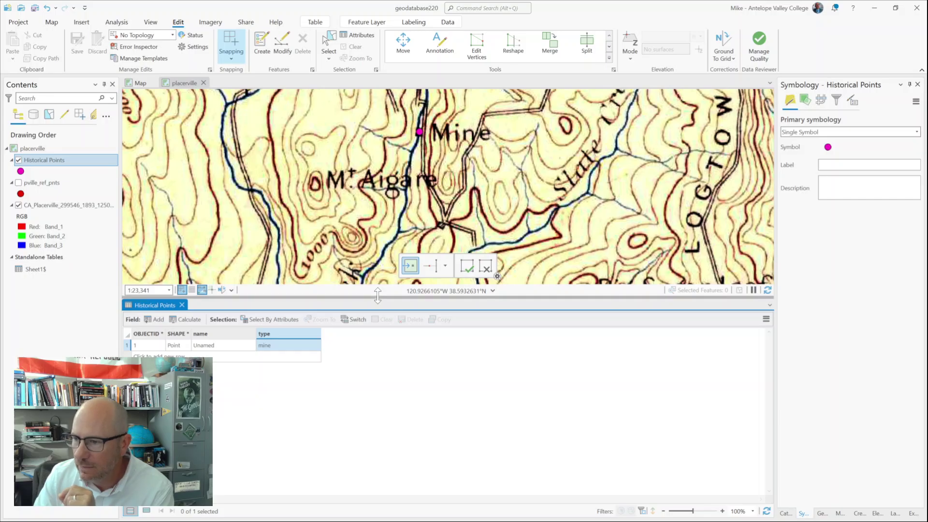
# Enlarge the map view above the attribute table and create a point on the Church Mine symbol northeast of Logtown.
pyautogui.moveTo(377, 295); pyautogui.dragTo(378, 372)
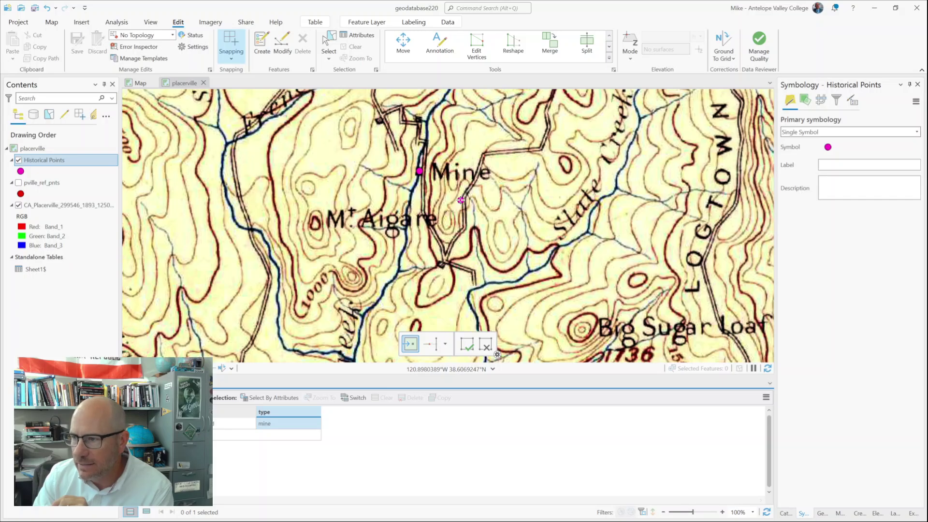
pyautogui.scroll(-2, 462, 200)
pyautogui.scroll(-1, 461, 199)
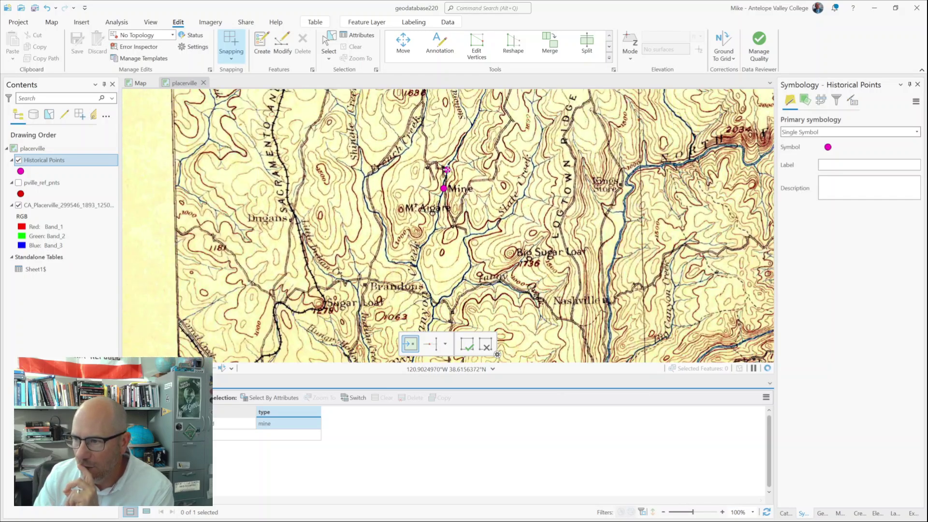
pyautogui.click(449, 174)
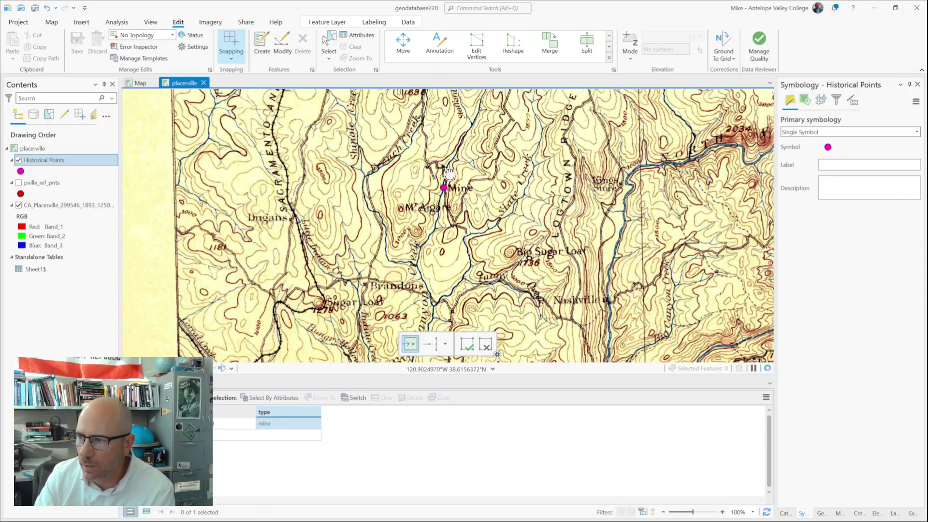
pyautogui.moveTo(450, 174); pyautogui.dragTo(436, 275)
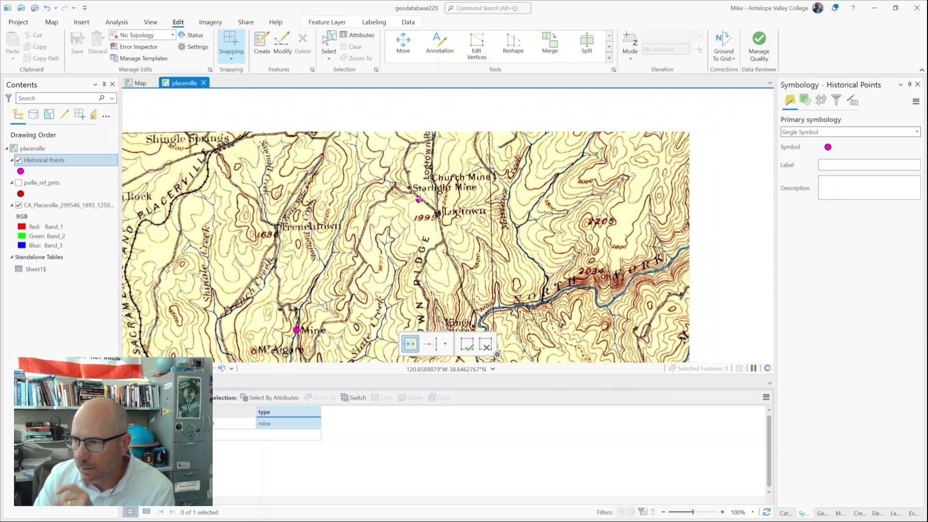
pyautogui.scroll(2, 430, 187)
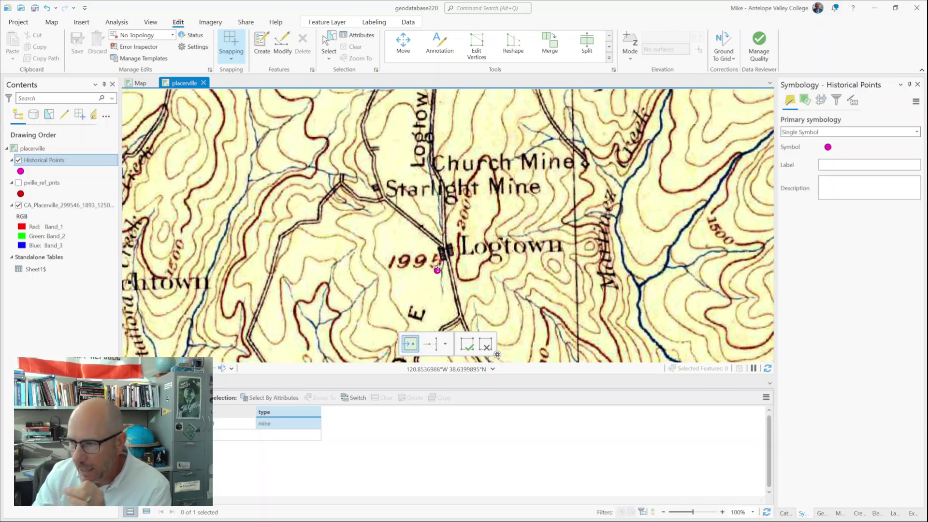
pyautogui.click(585, 164)
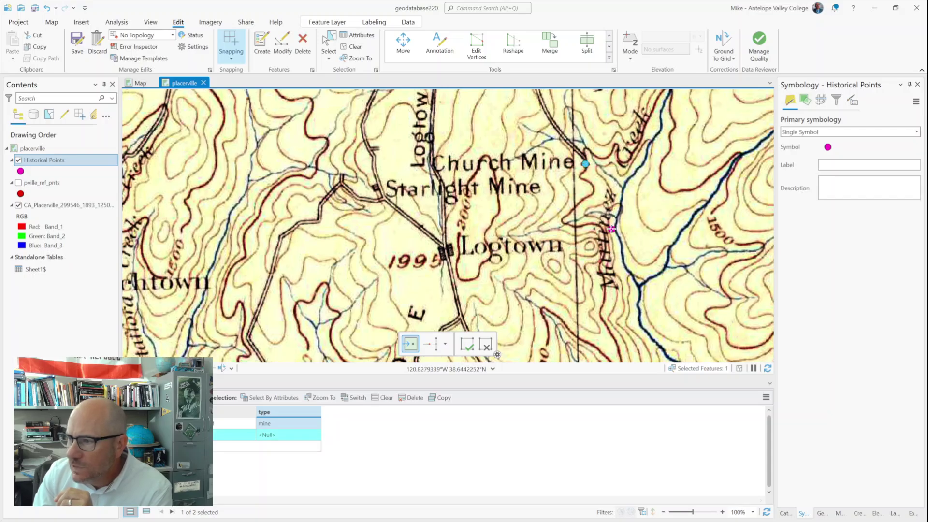
# Name the new point Church Mine and set its type to mine in the attribute table.
pyautogui.click(235, 441)
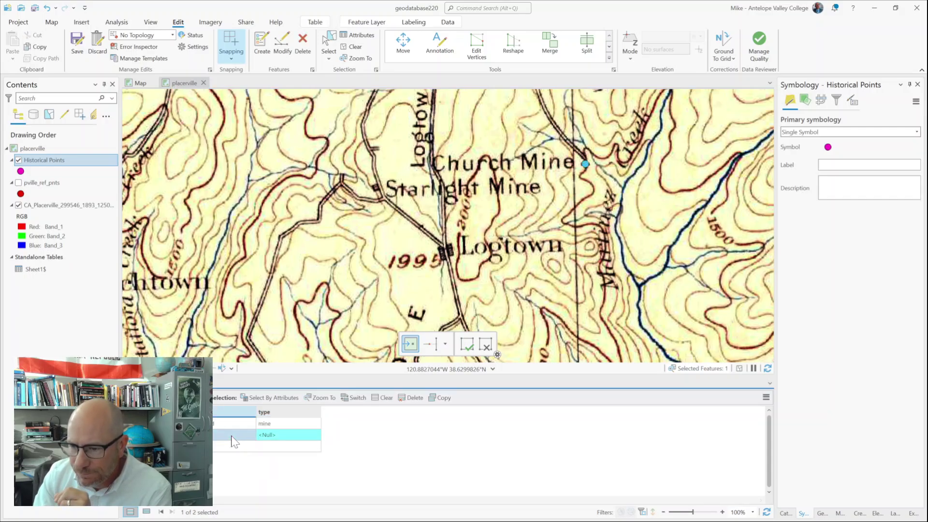
pyautogui.click(235, 441)
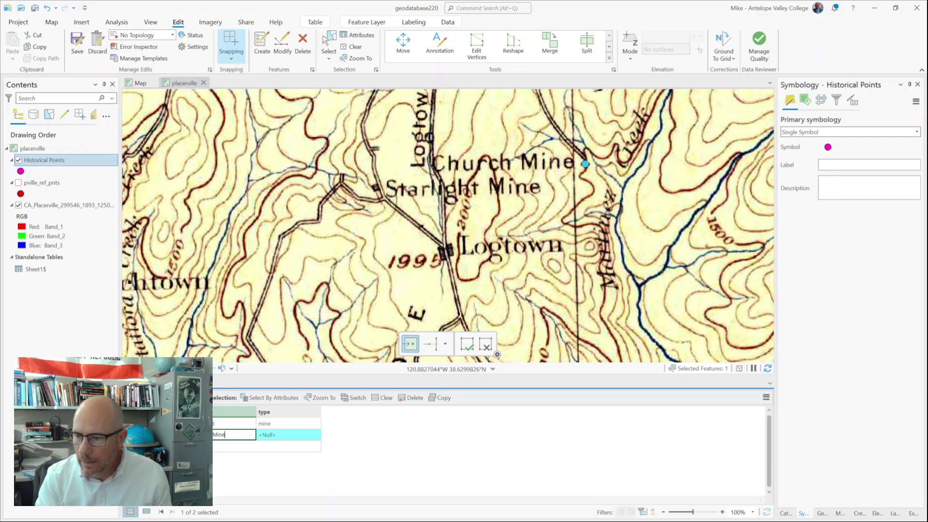
pyautogui.click(262, 436)
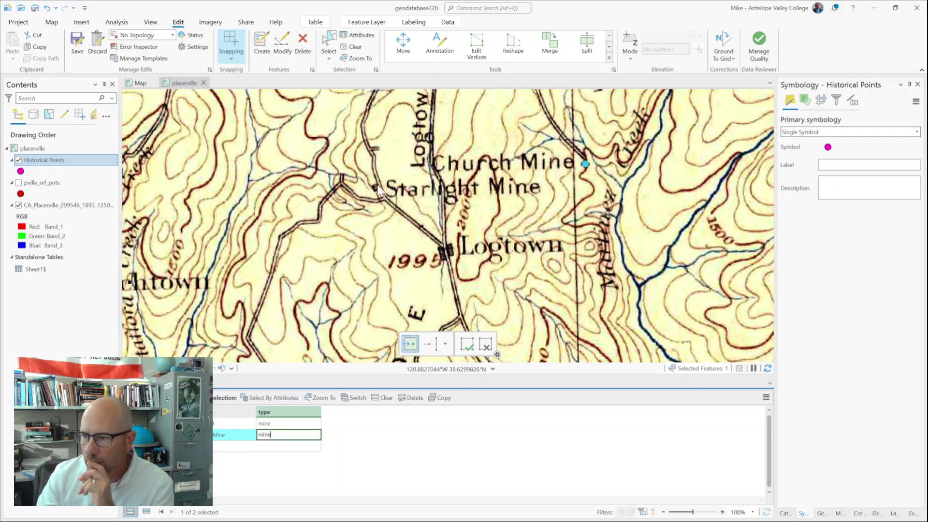
pyautogui.click(466, 353)
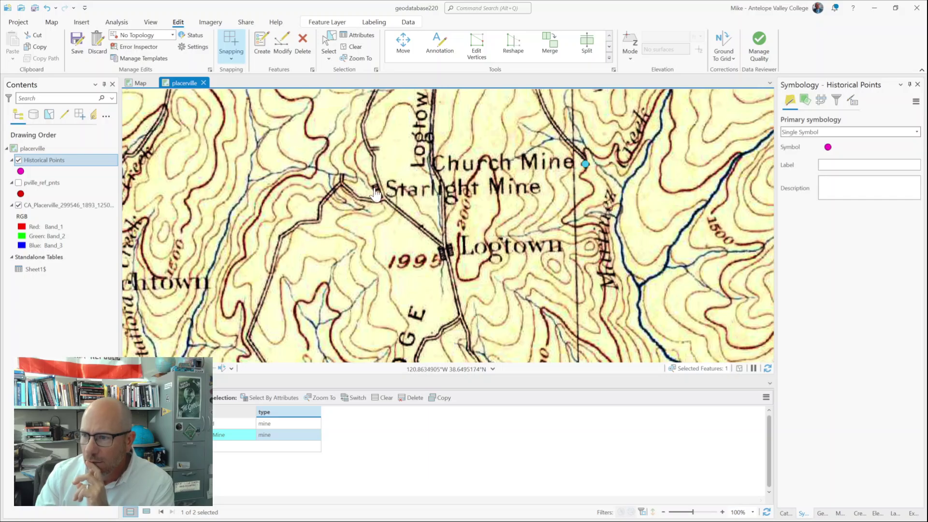
# Reactivate the Historical Points point template and create a point on the Starlight Mine symbol northwest of Logtown.
pyautogui.click(262, 43)
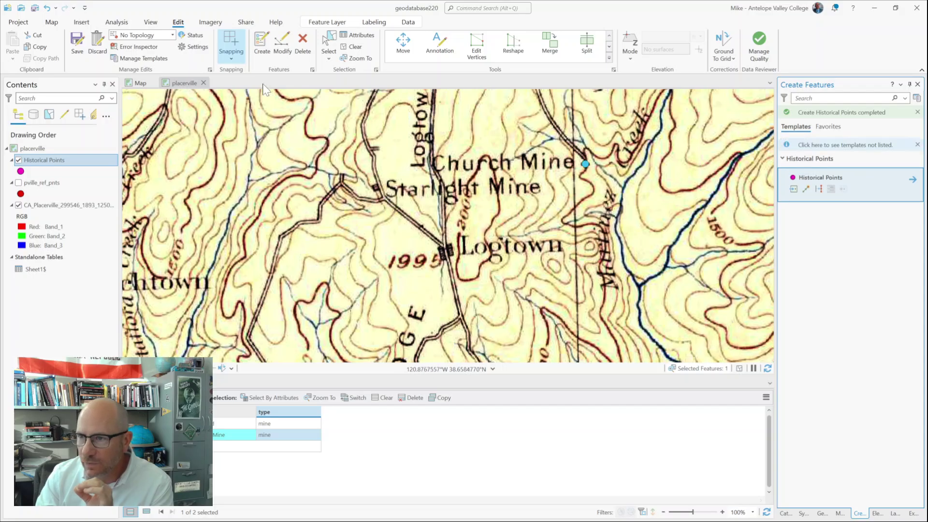
pyautogui.click(792, 189)
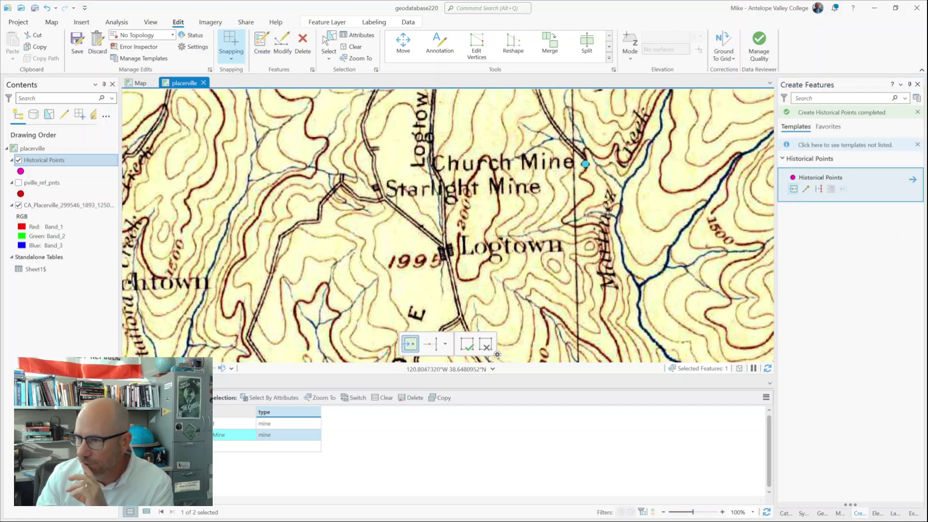
pyautogui.click(376, 187)
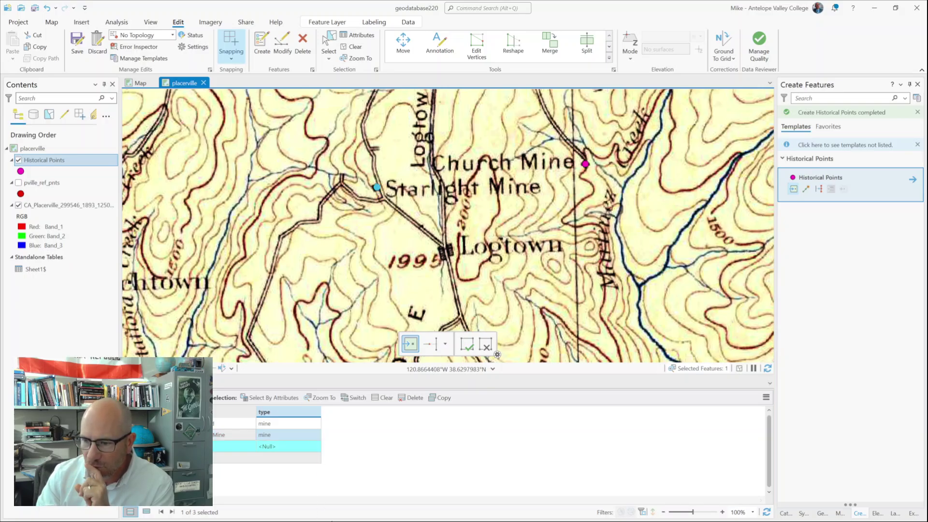
# Name the new point northwest of Logtown Starlight Mine and set its type to mine in the attribute table.
pyautogui.click(222, 448)
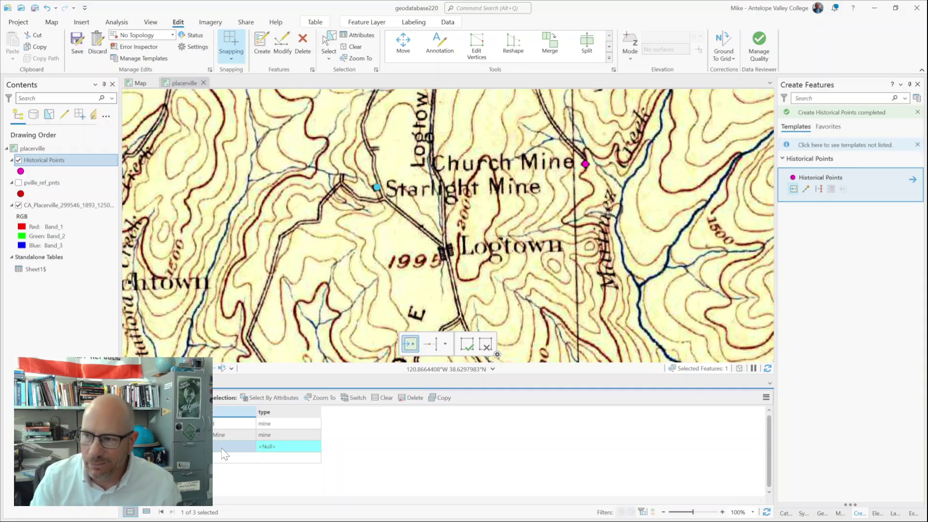
pyautogui.click(222, 448)
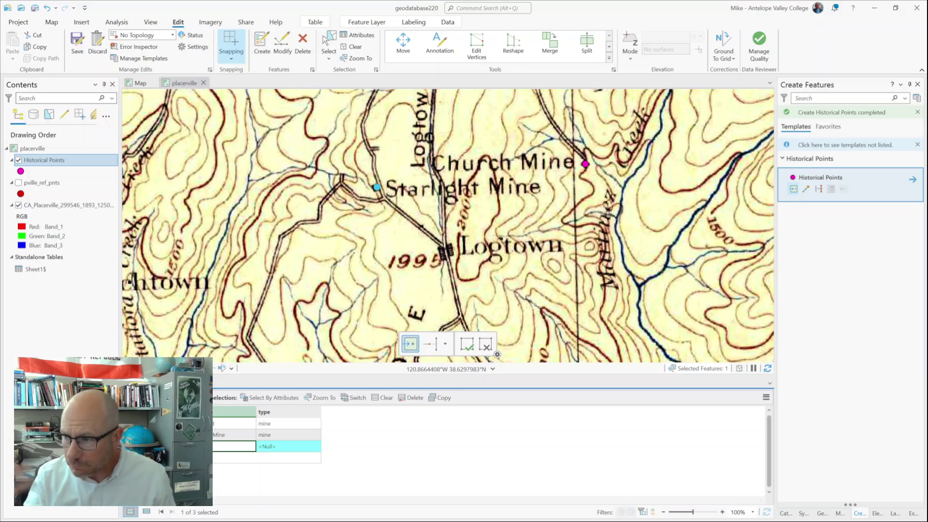
pyautogui.write('Starligh')
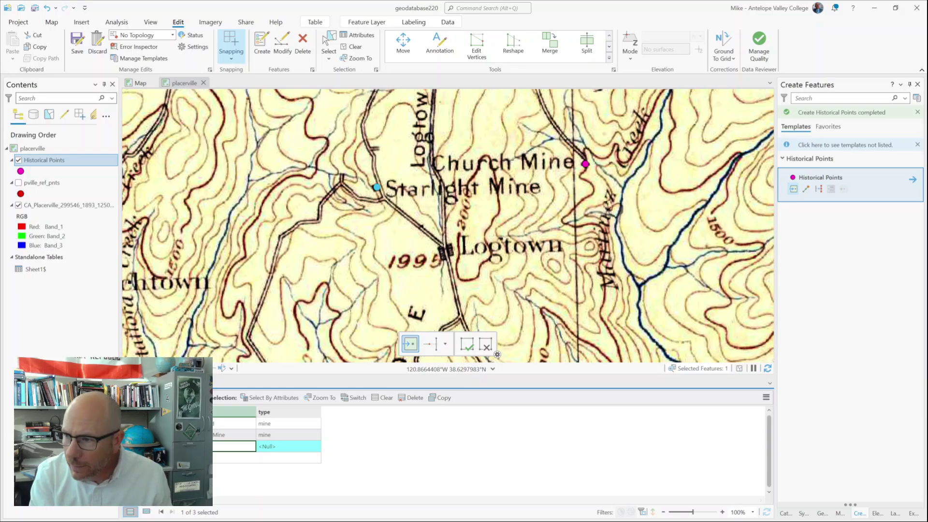
pyautogui.write('t Mine')
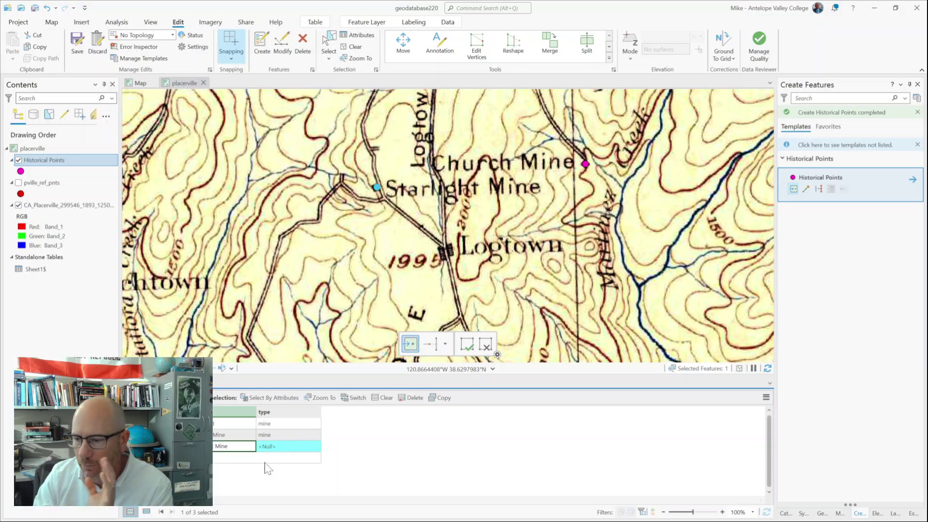
pyautogui.click(289, 445)
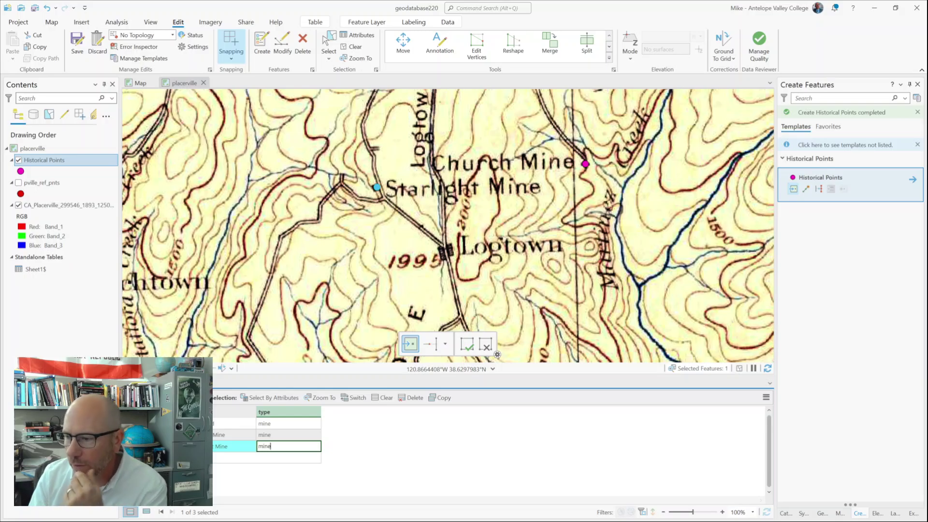
# Save all edits made to the Historical Points features.
pyautogui.click(203, 304)
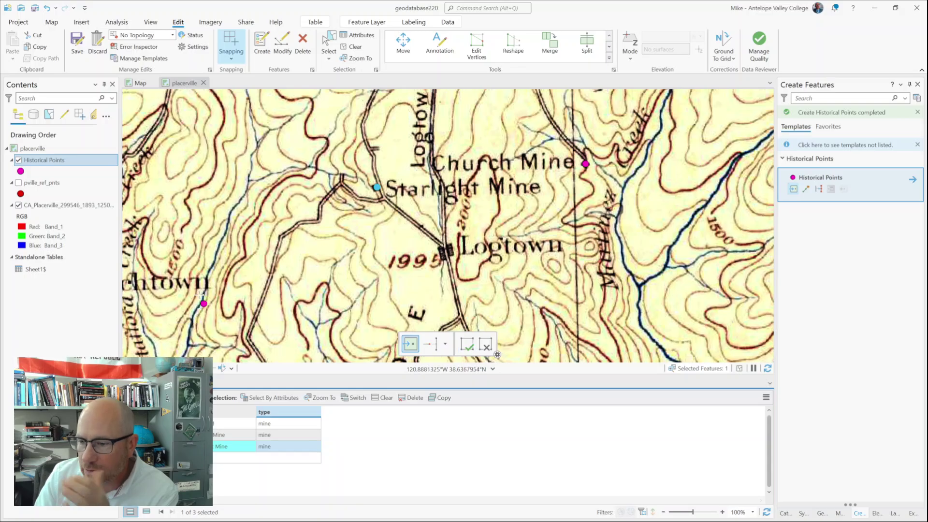
pyautogui.hotkey('ctrl', 'z')
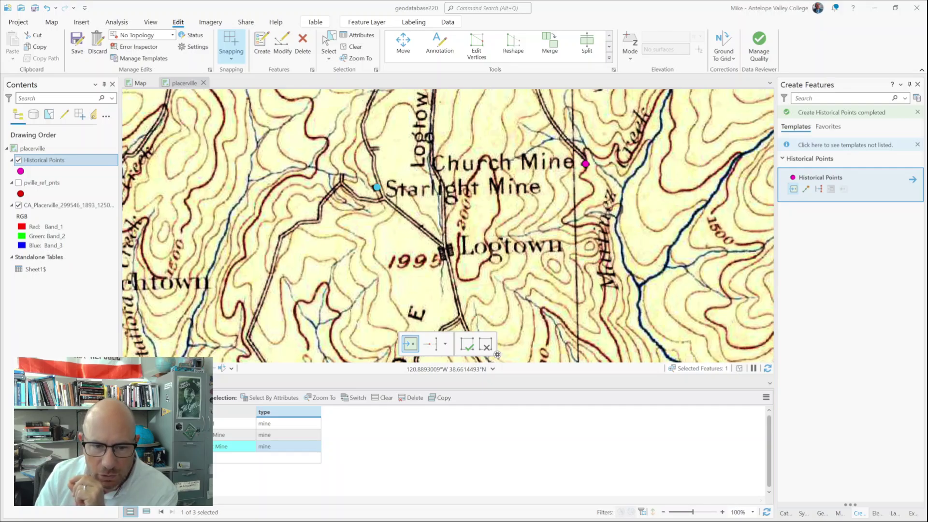
pyautogui.hotkey('ctrl', 's')
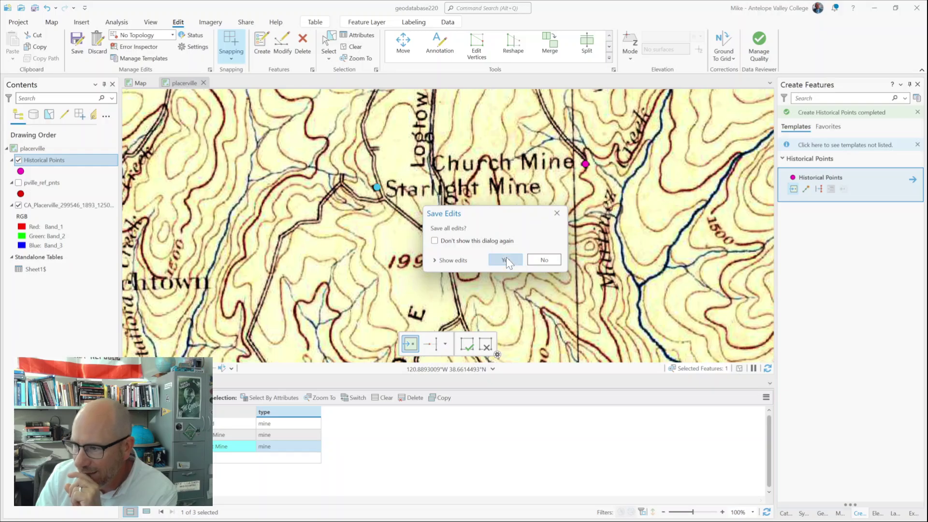
pyautogui.click(506, 259)
# Look over the Placerville map from Logtown past Placerville to its eastern and northern edges for further historical sites.
pyautogui.scroll(-3, 387, 219)
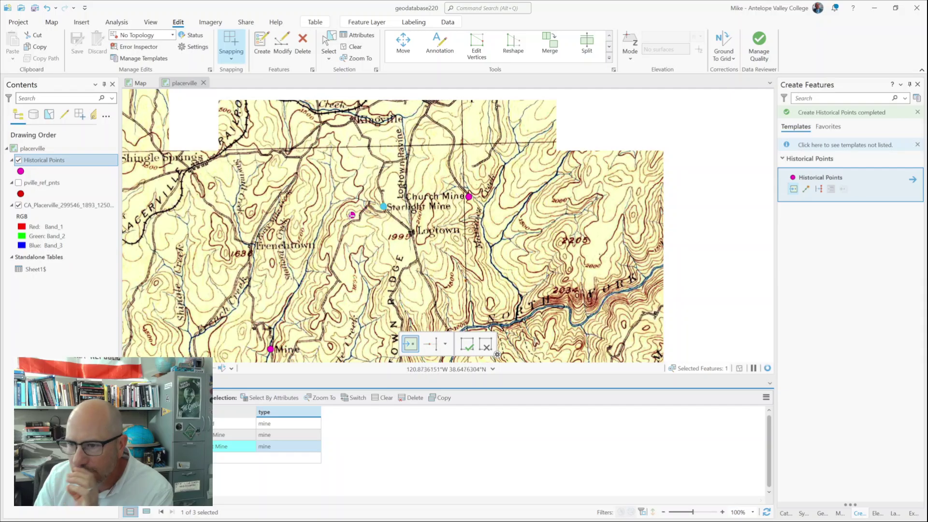
pyautogui.scroll(-2, 350, 216)
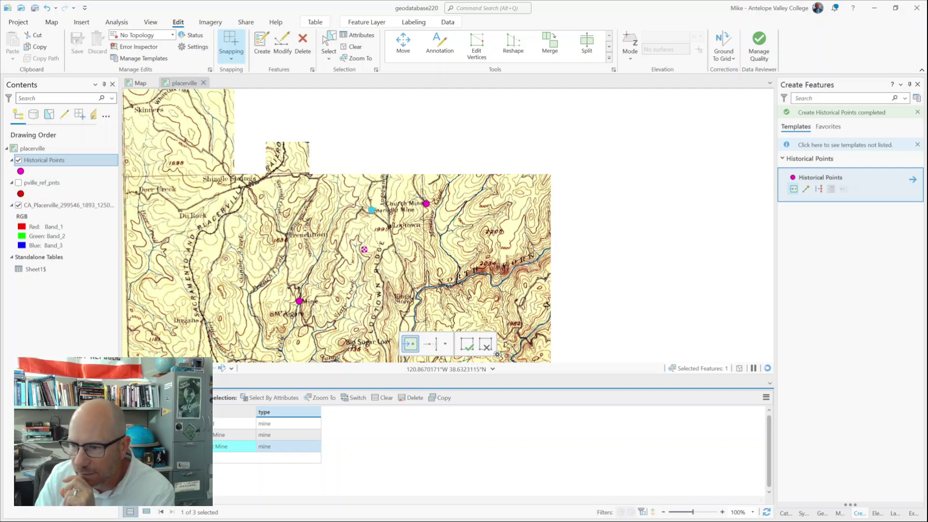
pyautogui.moveTo(360, 242); pyautogui.dragTo(244, 410)
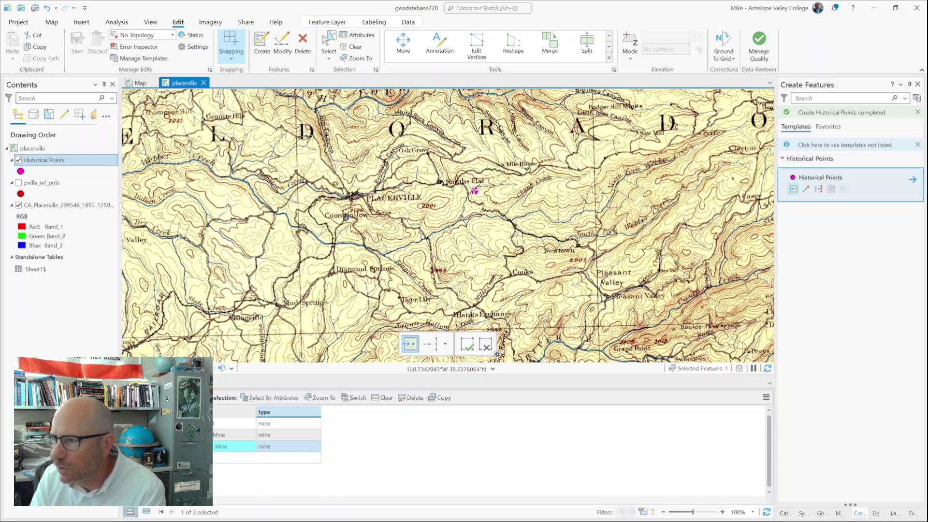
pyautogui.moveTo(430, 192); pyautogui.dragTo(258, 273)
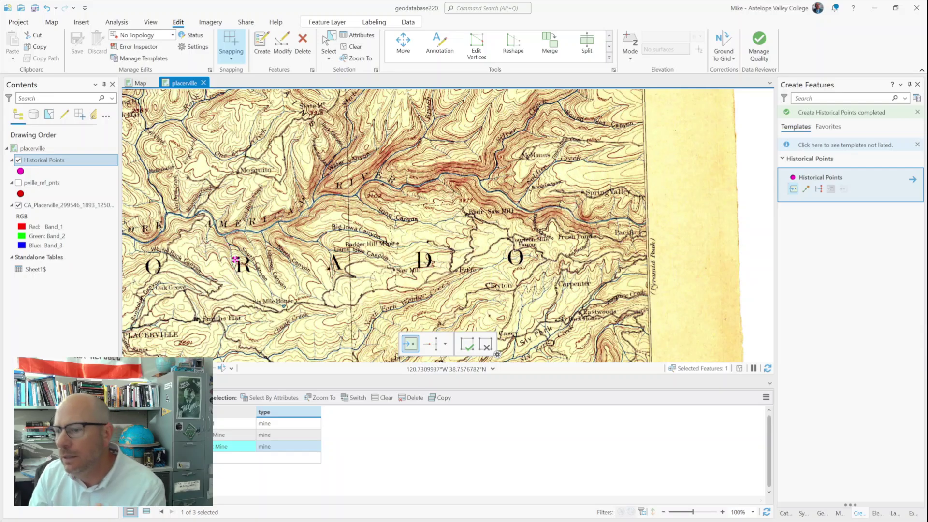
pyautogui.click(228, 246)
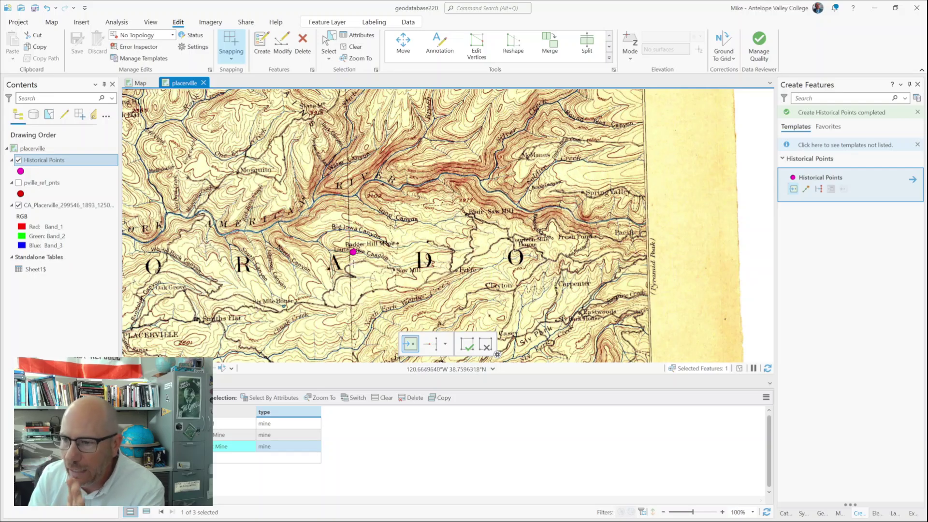
pyautogui.moveTo(442, 212); pyautogui.dragTo(412, 310)
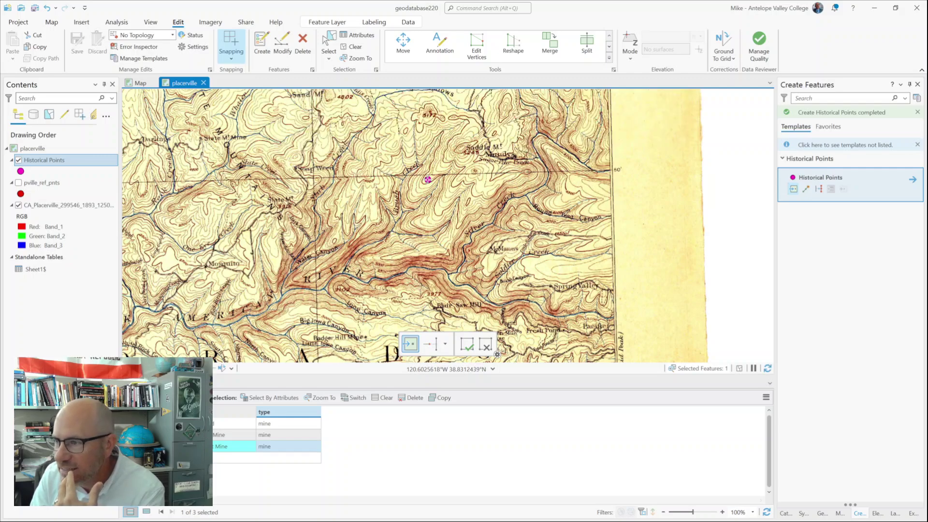
pyautogui.moveTo(428, 179); pyautogui.dragTo(396, 300)
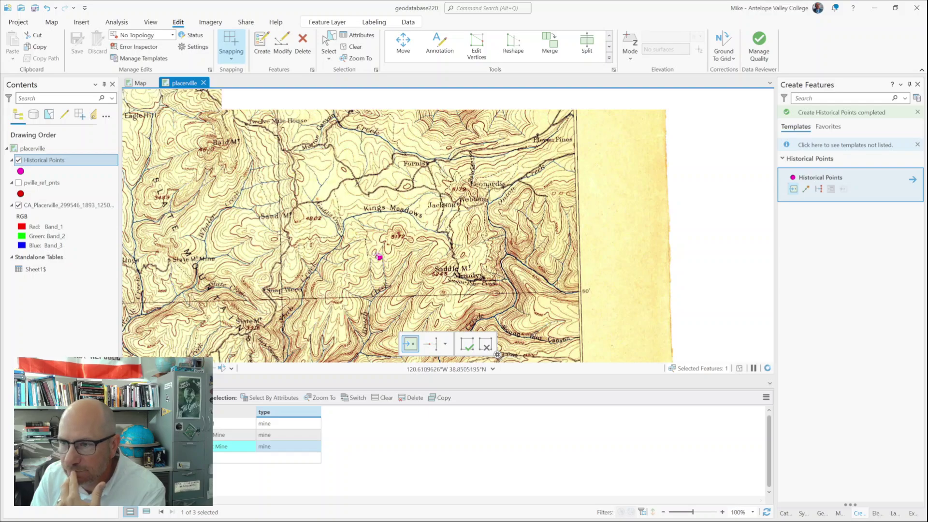
pyautogui.scroll(-2, 375, 253)
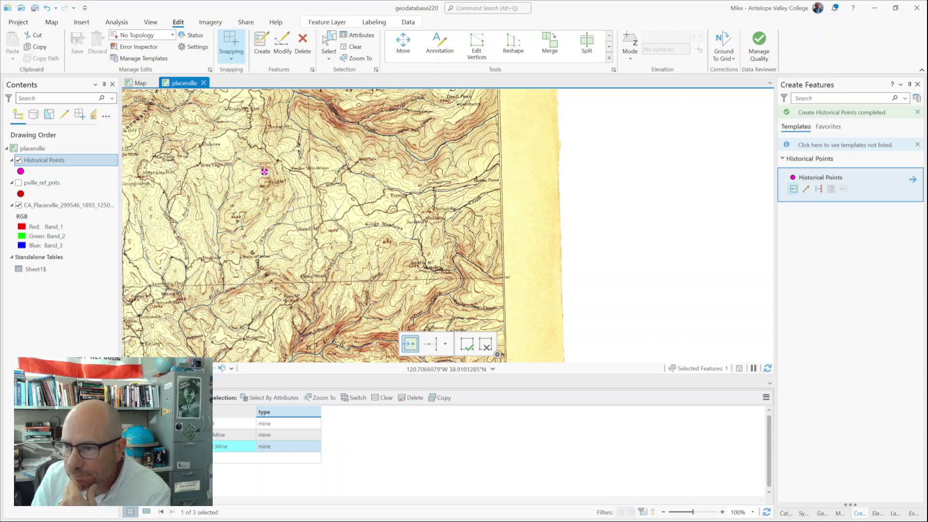
pyautogui.moveTo(265, 170); pyautogui.dragTo(530, 225)
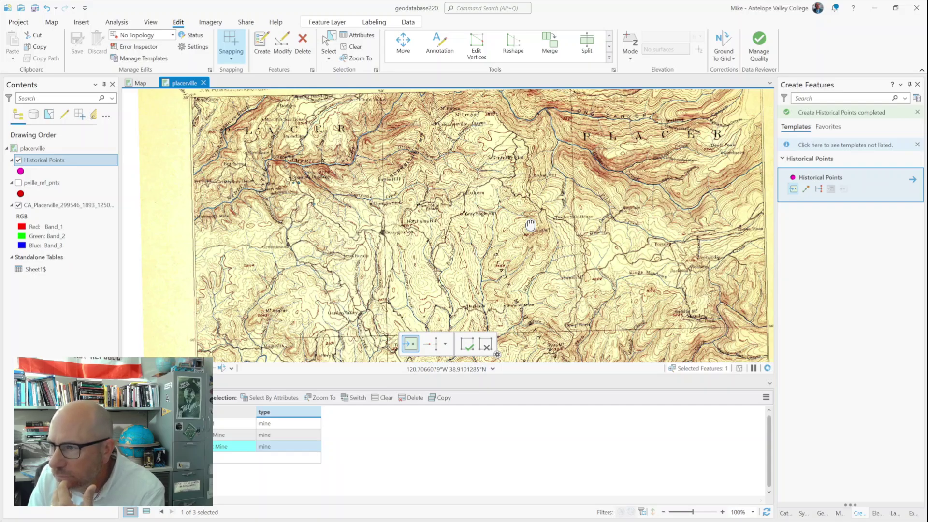
pyautogui.moveTo(530, 225); pyautogui.dragTo(472, 152)
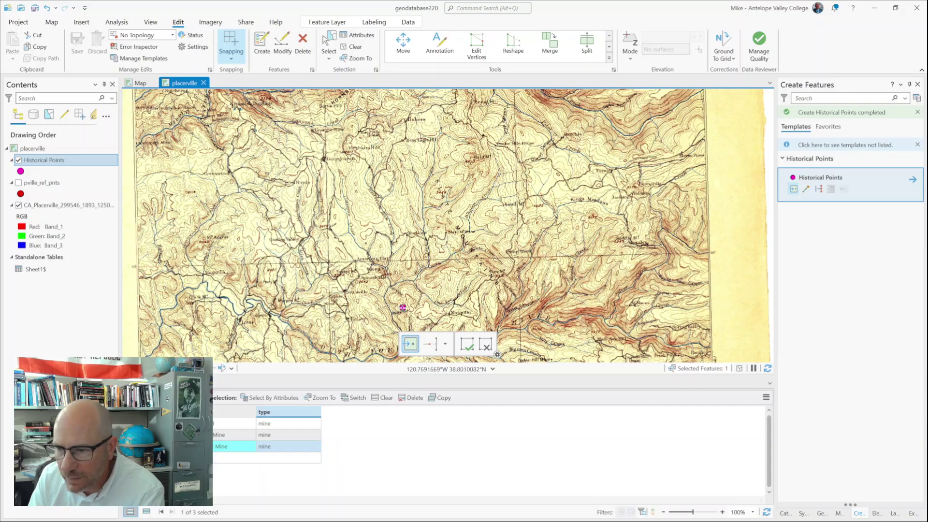
pyautogui.moveTo(493, 283); pyautogui.dragTo(358, 162)
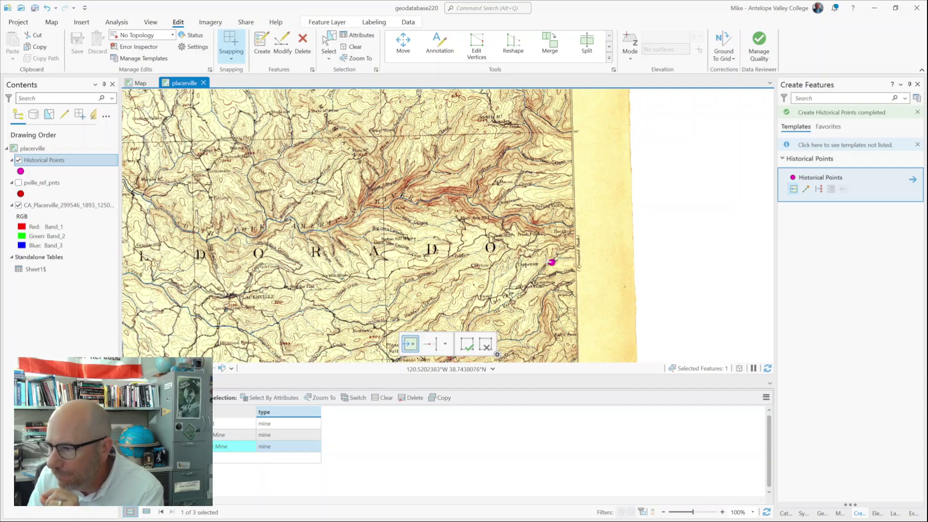
# Examine the map more closely from Blair Saw Mill past Slate Mt. Mine, Georgetown and Spanish Diggings to Todd Valley for mines and mills.
pyautogui.scroll(2, 541, 256)
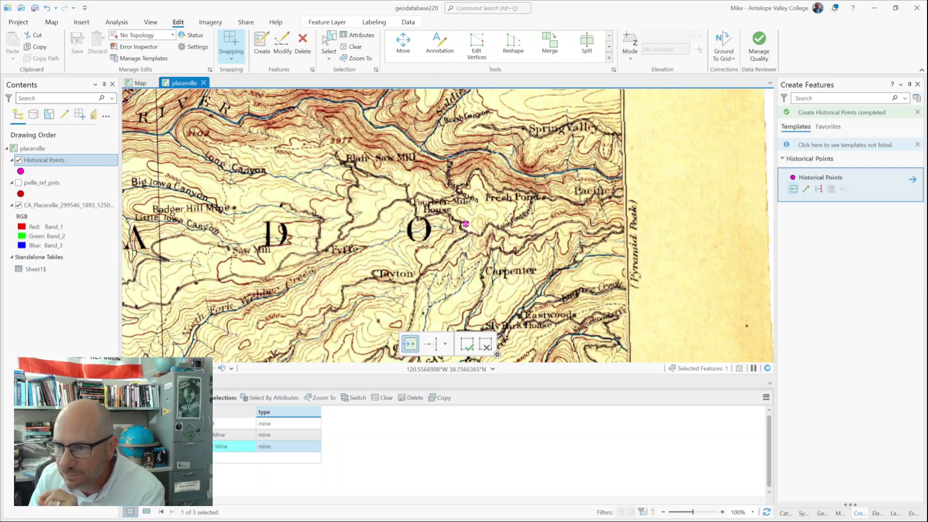
pyautogui.moveTo(276, 169); pyautogui.dragTo(351, 312)
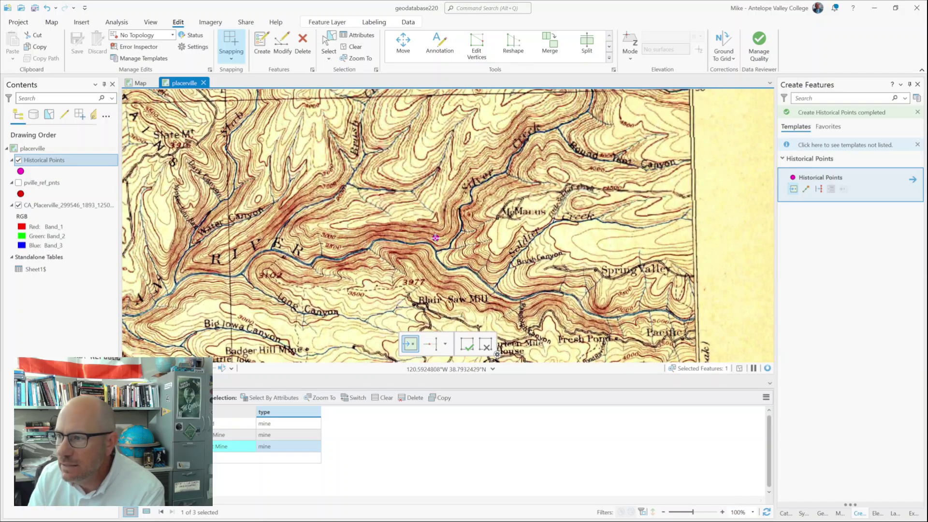
pyautogui.moveTo(400, 184); pyautogui.dragTo(486, 284)
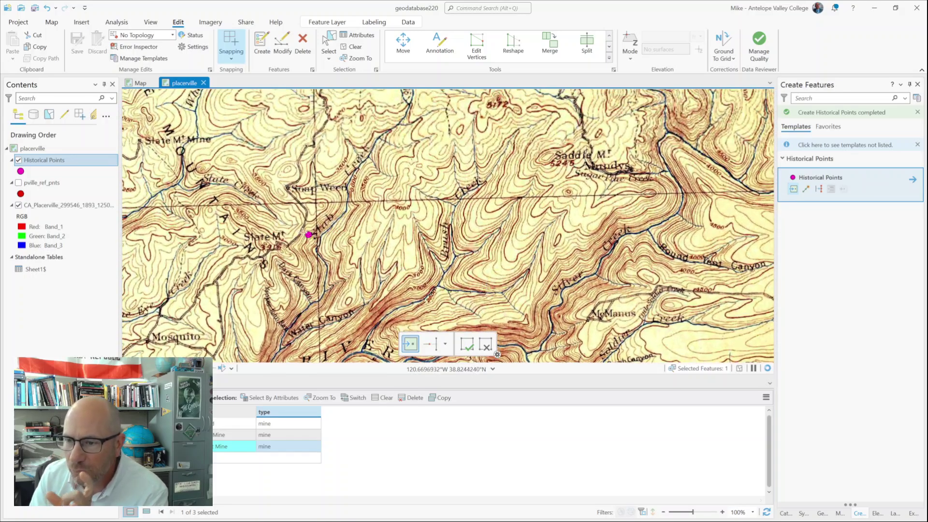
pyautogui.moveTo(366, 253); pyautogui.dragTo(451, 292)
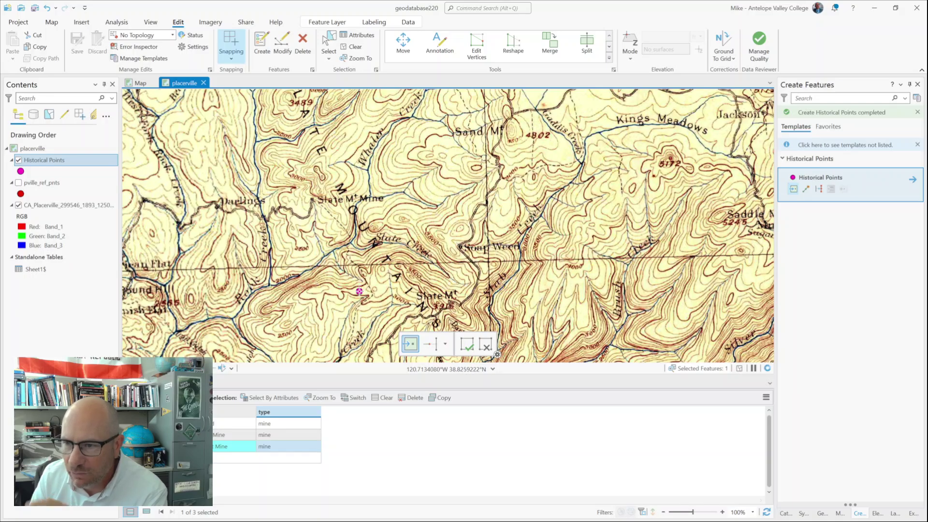
pyautogui.moveTo(285, 222); pyautogui.dragTo(300, 336)
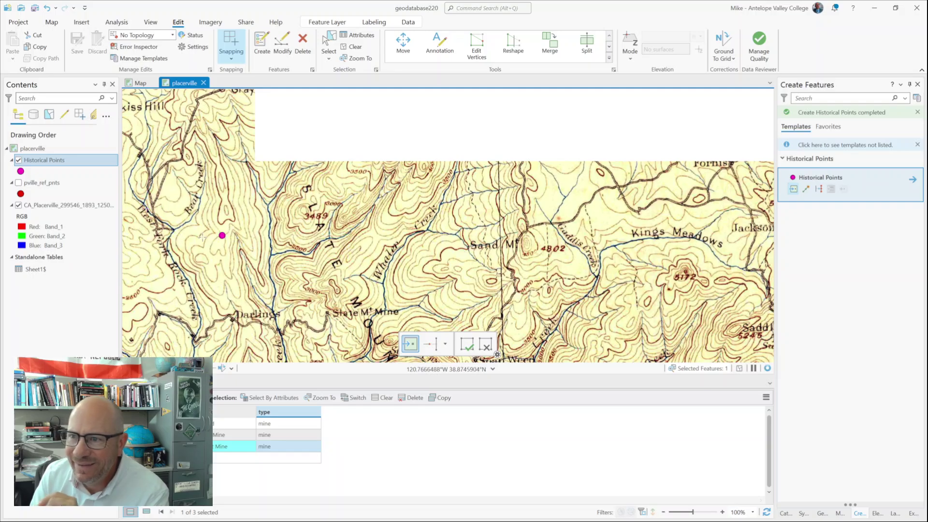
pyautogui.moveTo(207, 219); pyautogui.dragTo(238, 355)
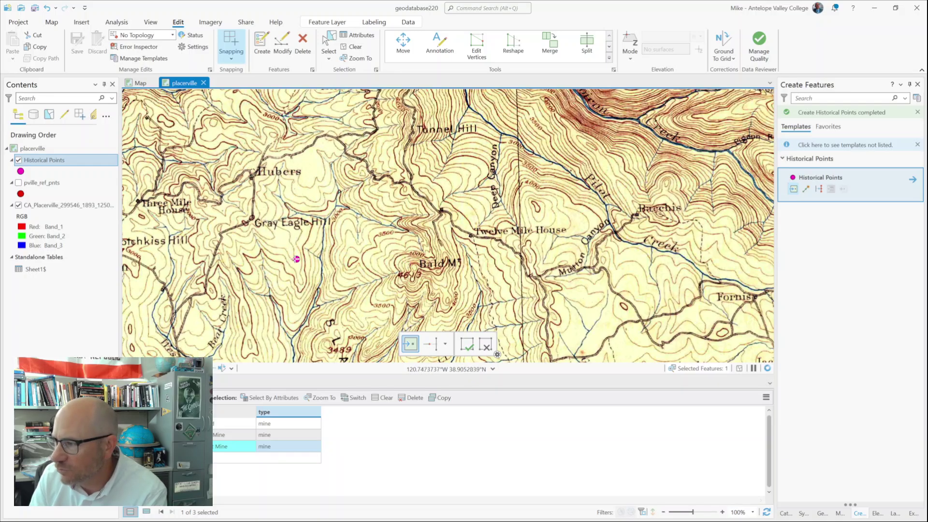
pyautogui.moveTo(296, 263); pyautogui.dragTo(655, 238)
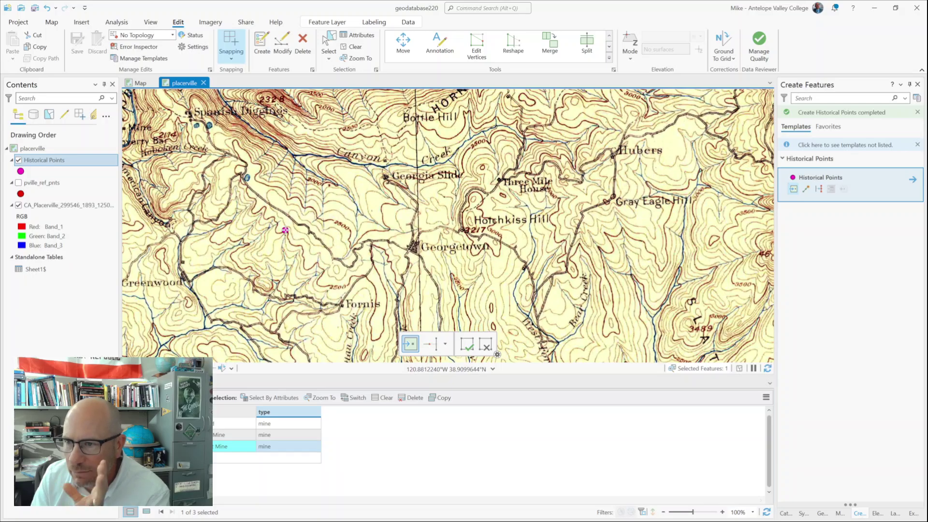
pyautogui.moveTo(285, 230); pyautogui.dragTo(471, 283)
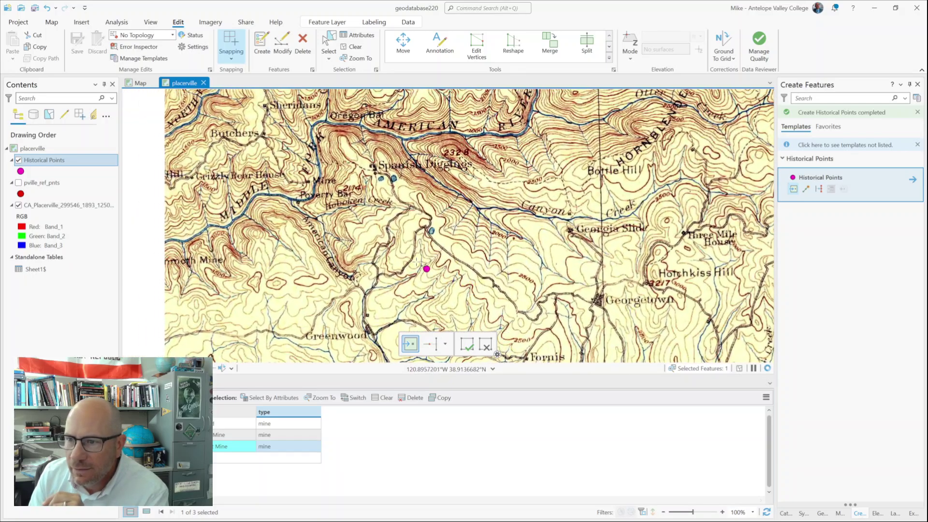
pyautogui.moveTo(378, 209); pyautogui.dragTo(374, 310)
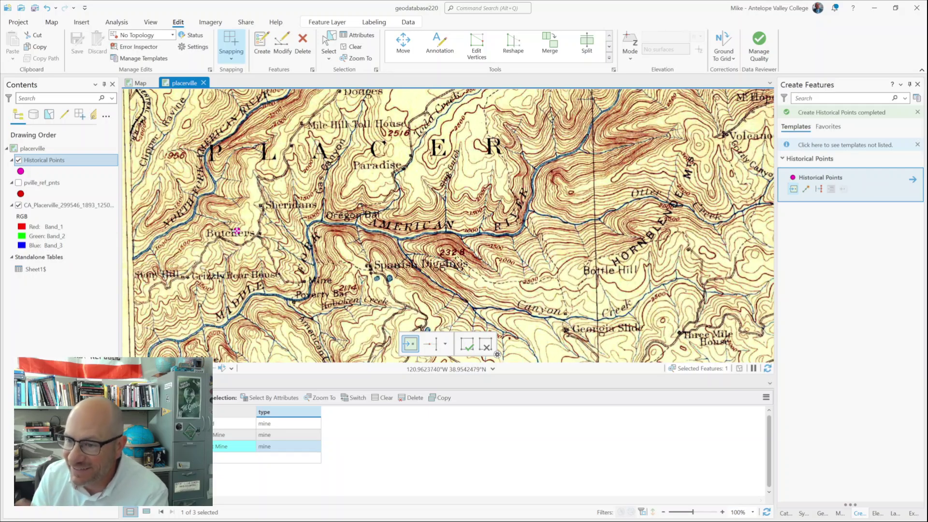
pyautogui.moveTo(347, 228); pyautogui.dragTo(348, 308)
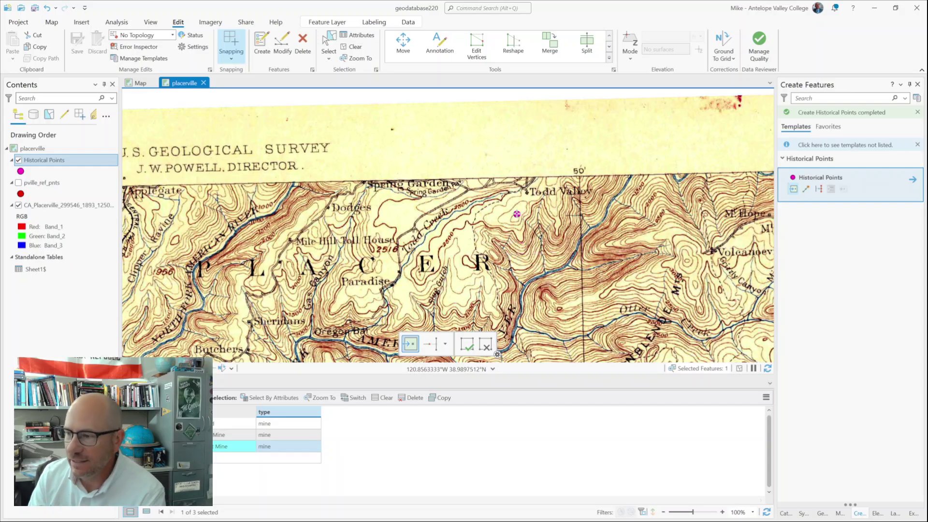
# Create a historical point just south of Todd Valley and give it a name ending in Mill and the type mill.
pyautogui.click(516, 214)
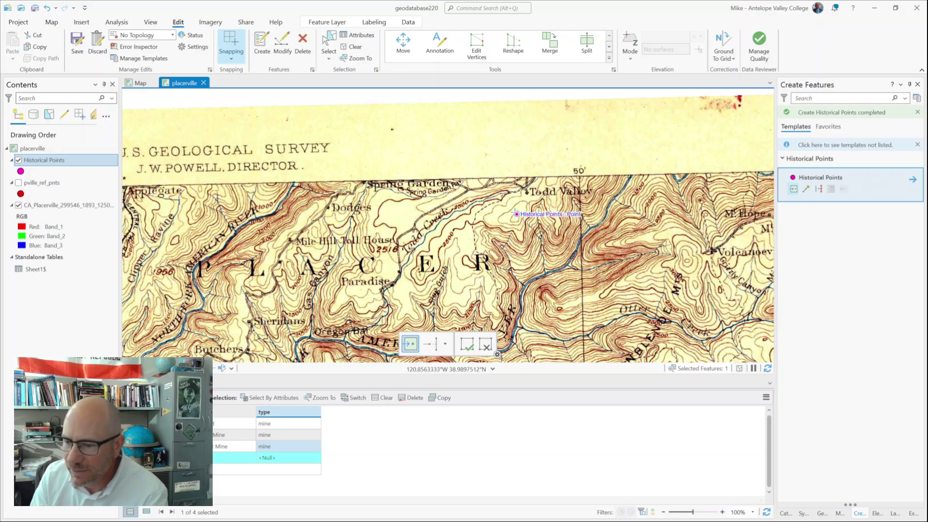
pyautogui.click(215, 463)
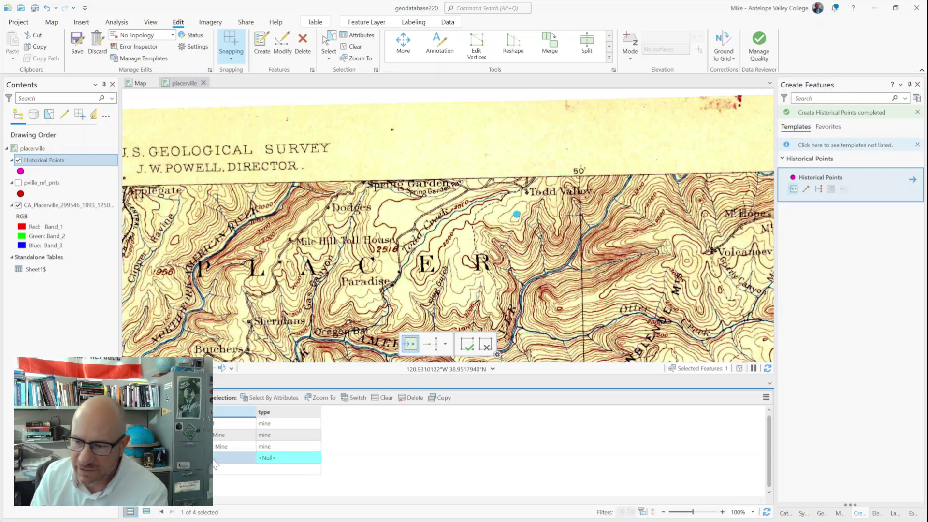
pyautogui.click(215, 458)
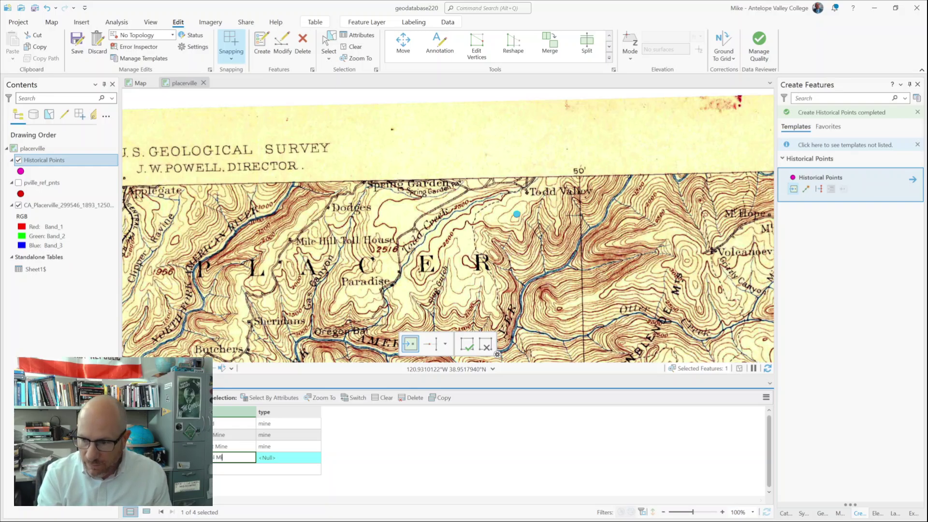
pyautogui.click(312, 459)
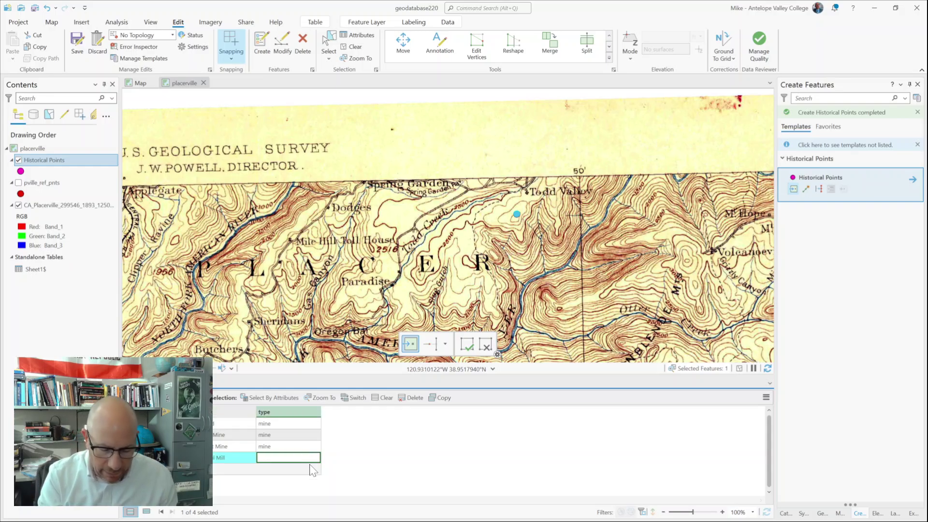
pyautogui.click(283, 457)
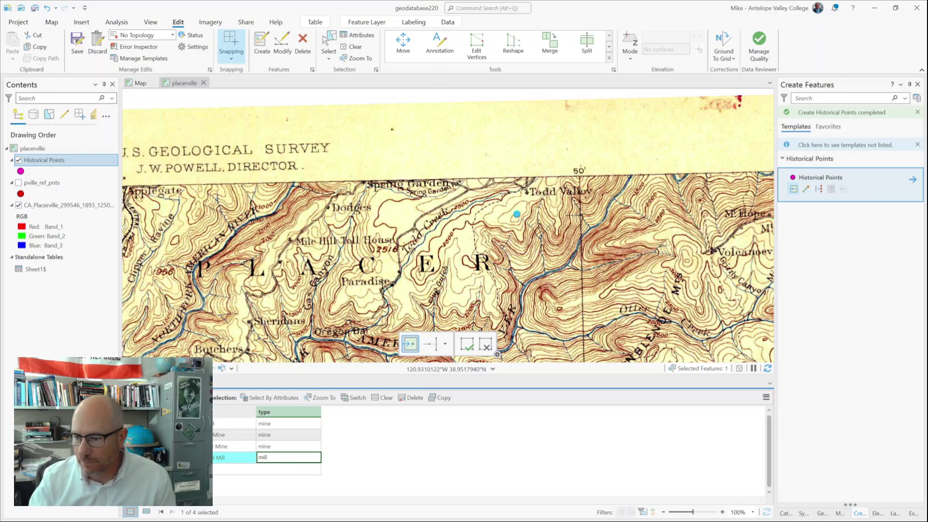
pyautogui.click(387, 460)
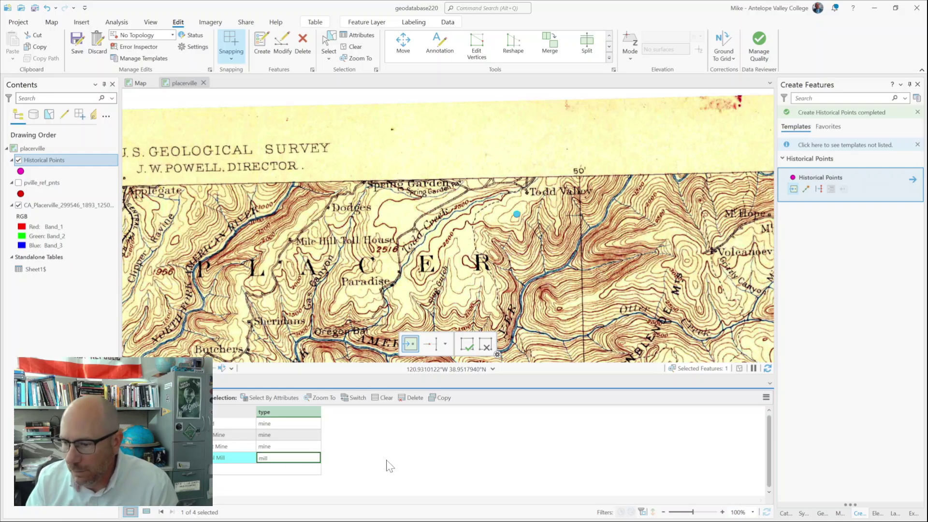
# Commit the new mill point's attributes, save all edits to Historical Points and clear the feature selection.
pyautogui.click(316, 459)
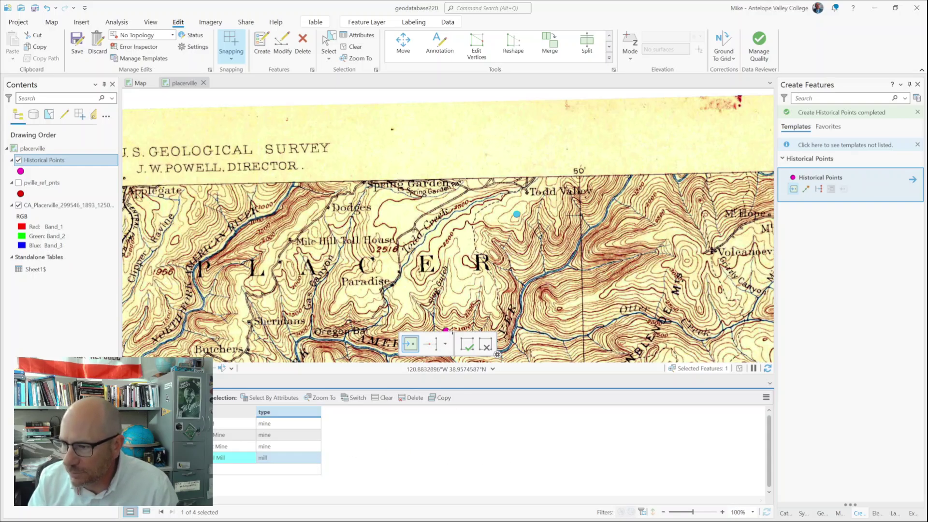
pyautogui.click(465, 346)
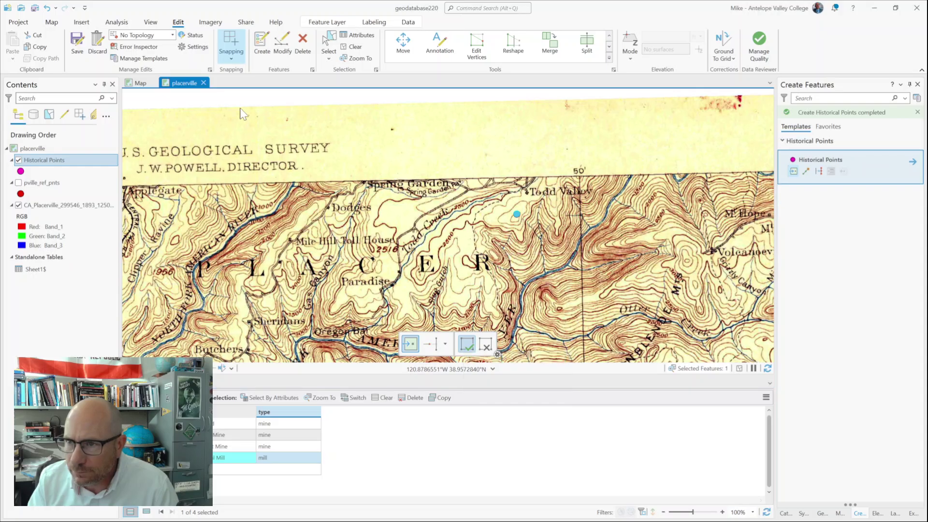
pyautogui.click(78, 41)
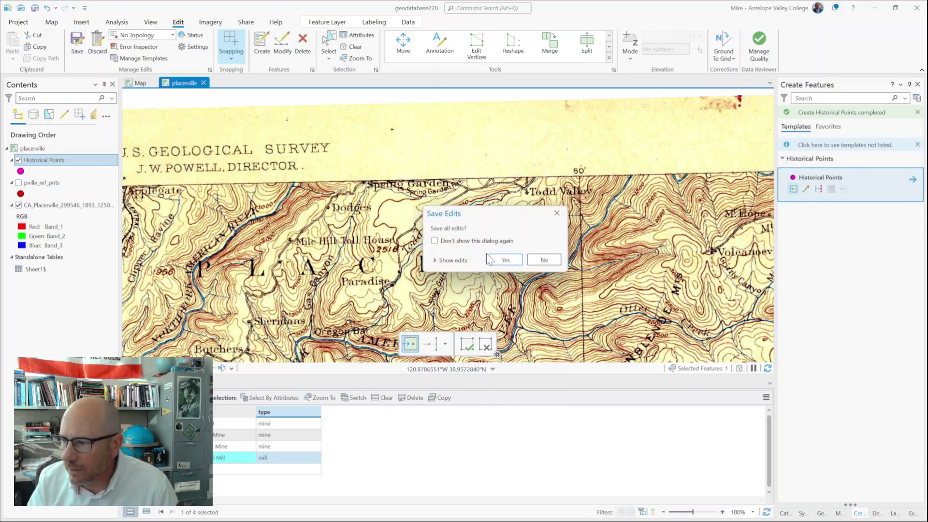
pyautogui.click(503, 258)
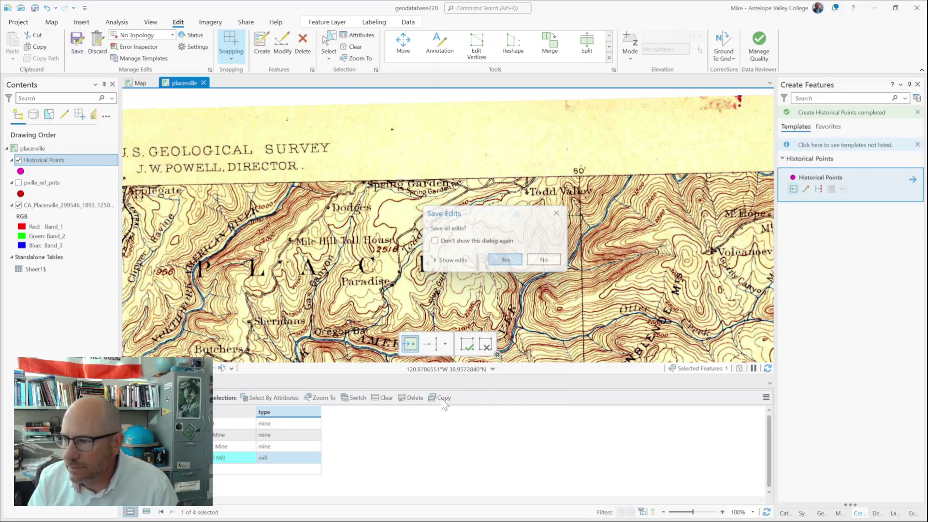
pyautogui.click(353, 47)
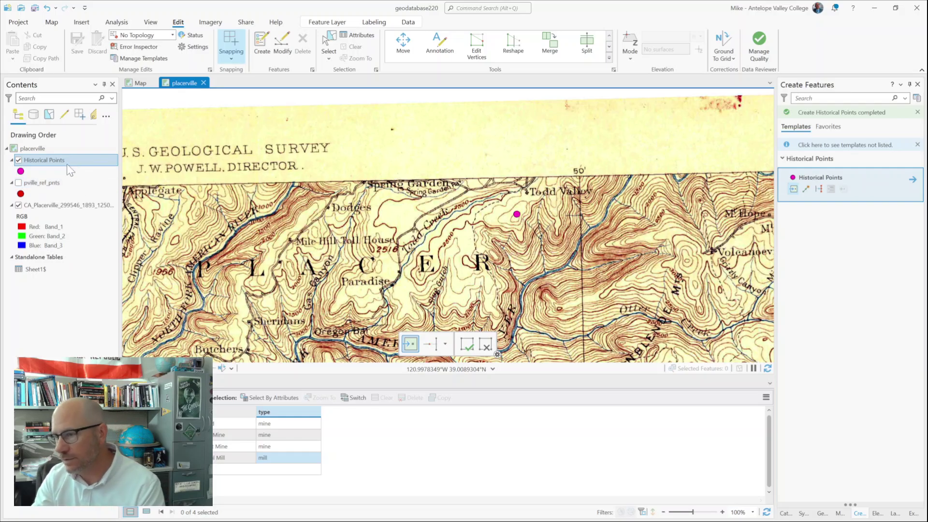
# Symbolize the Historical Points layer with Unique Values based on the type field.
pyautogui.click(21, 171)
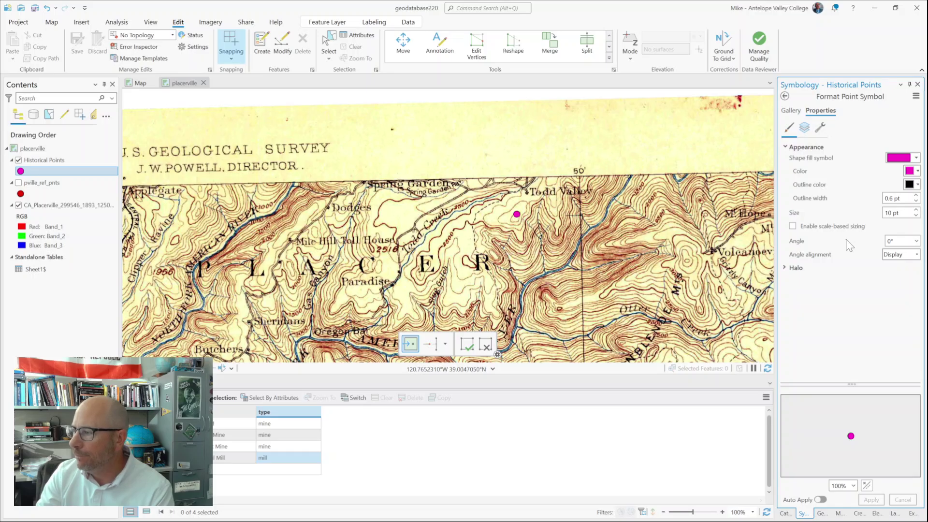
pyautogui.click(784, 96)
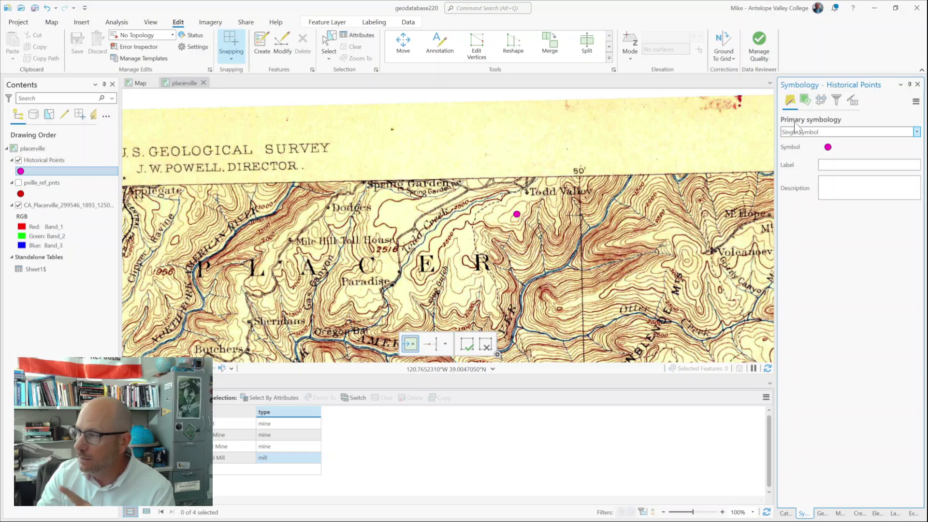
pyautogui.click(917, 132)
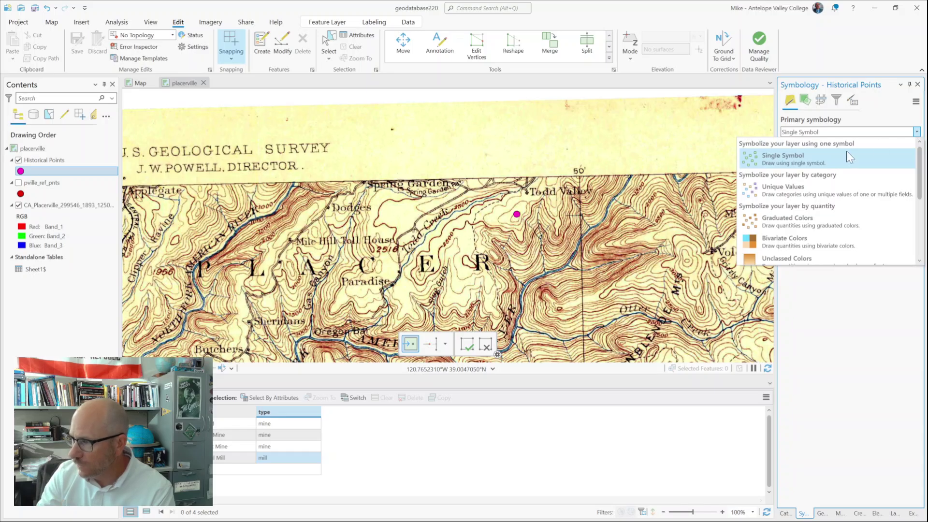
pyautogui.click(783, 188)
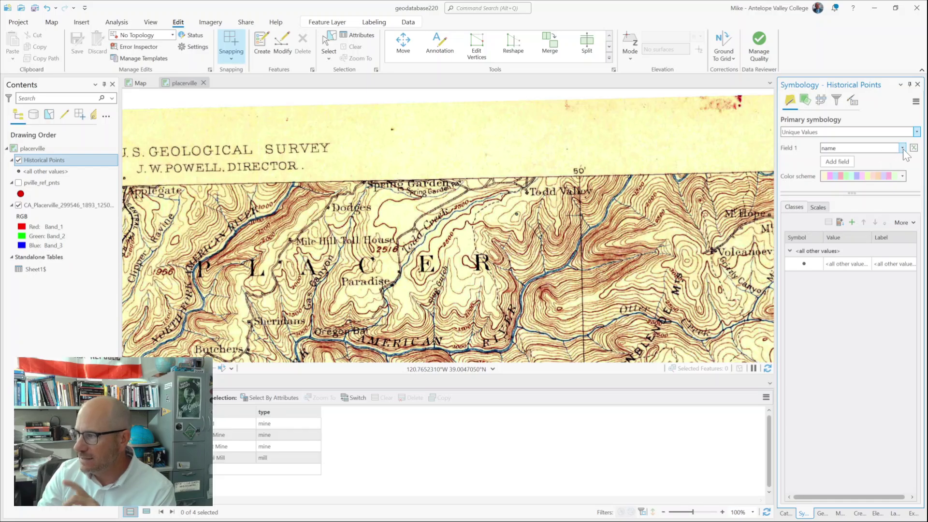
pyautogui.click(897, 148)
pyautogui.click(891, 167)
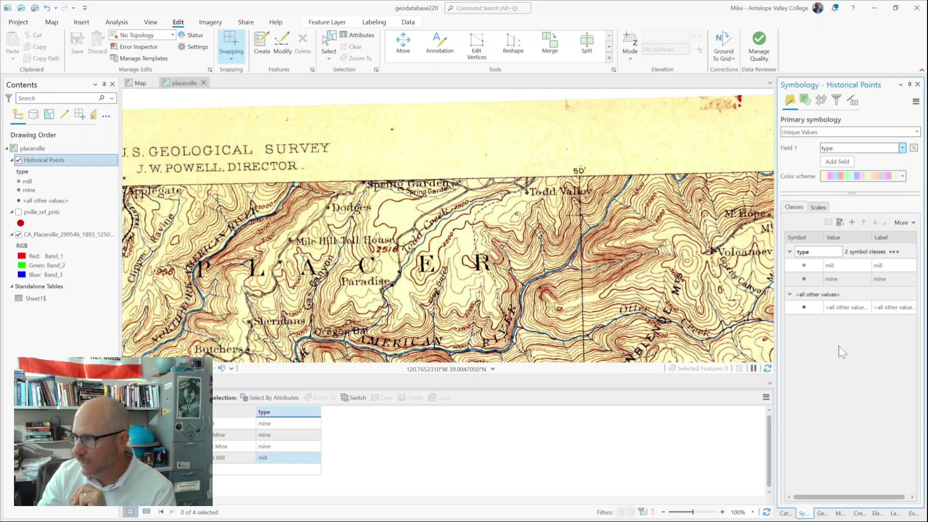
# Remove the <all other values> class from the Historical Points symbology.
pyautogui.click(806, 266)
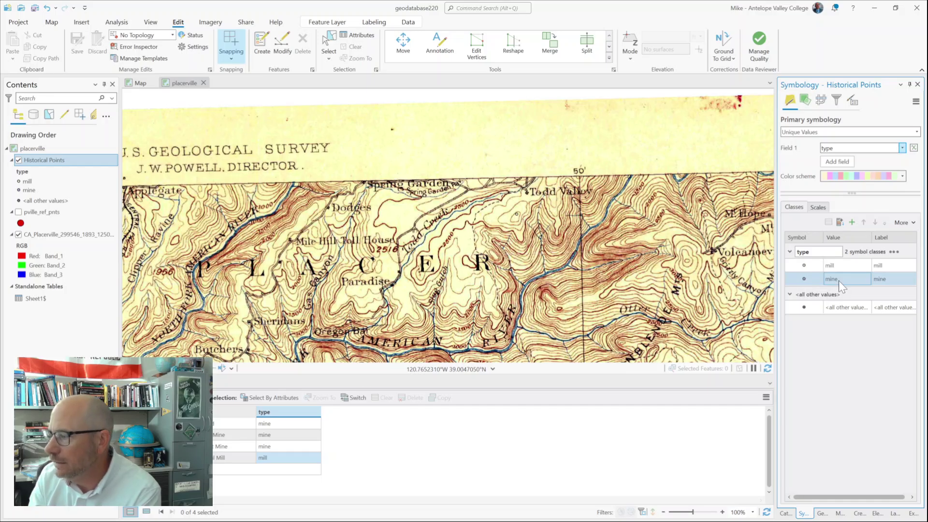
pyautogui.click(850, 306)
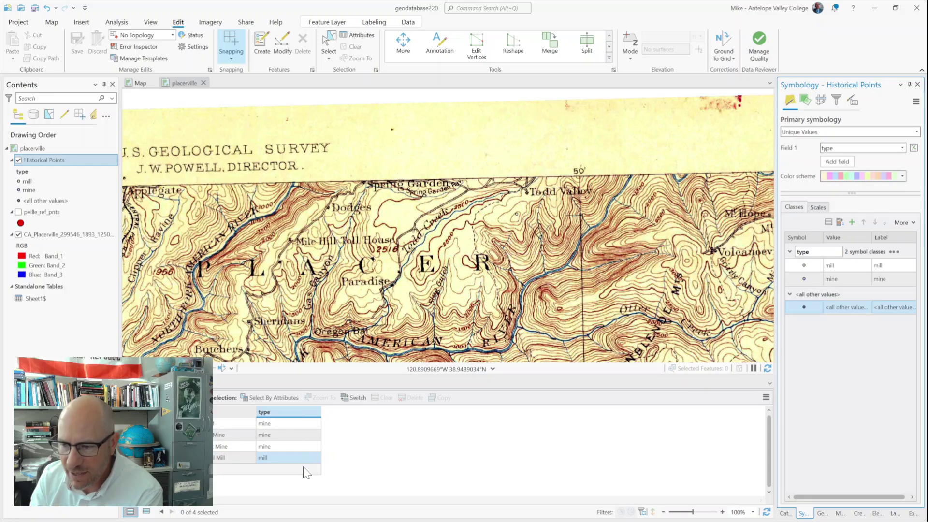
pyautogui.moveTo(291, 416)
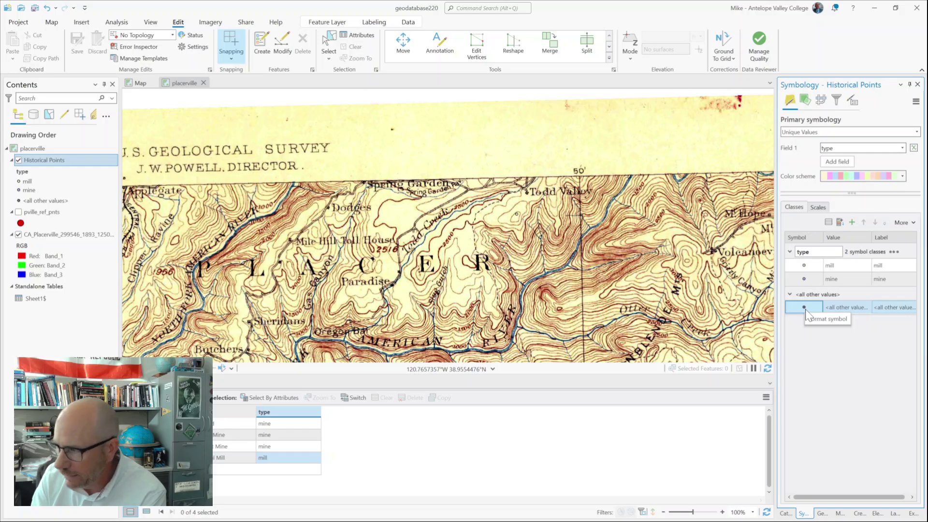
pyautogui.rightClick(842, 308)
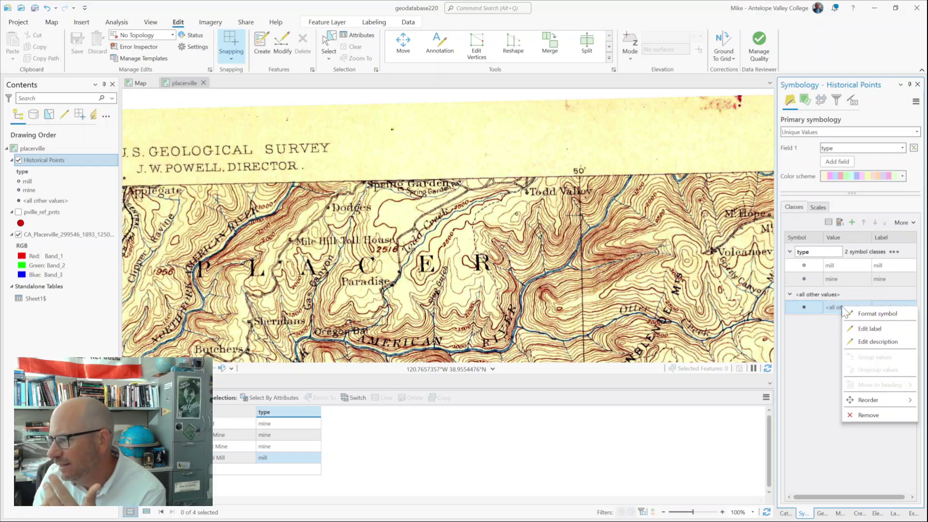
pyautogui.click(889, 415)
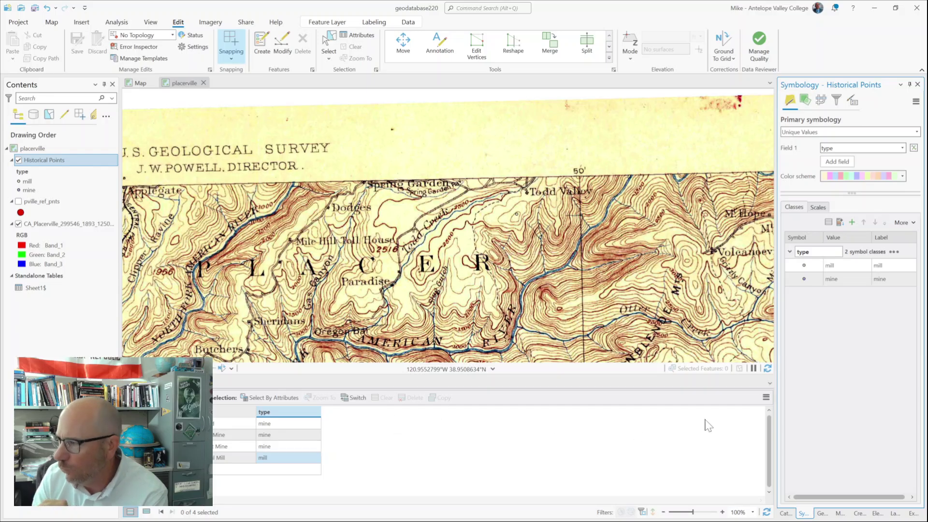
# Give the mill class the lighter red square symbol with a dark outline from the ArcGIS 2D gallery.
pyautogui.click(820, 269)
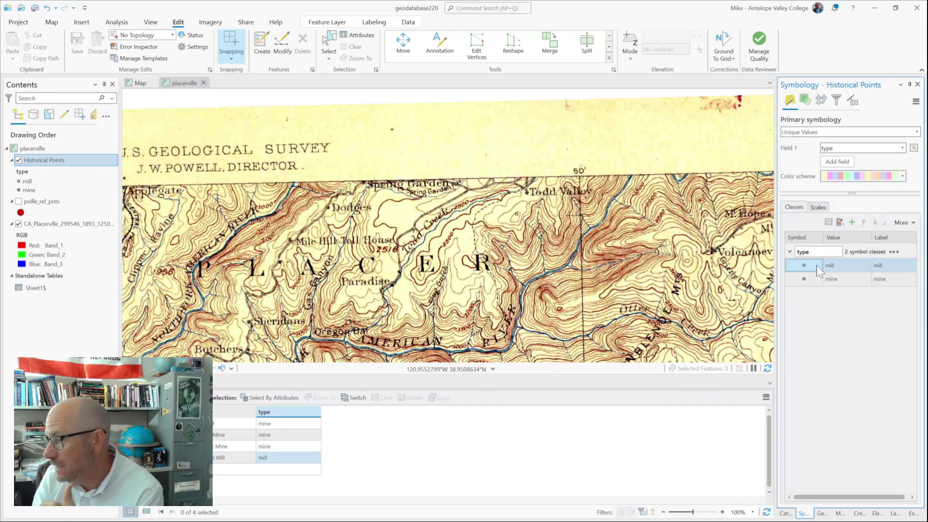
pyautogui.click(822, 280)
pyautogui.click(803, 268)
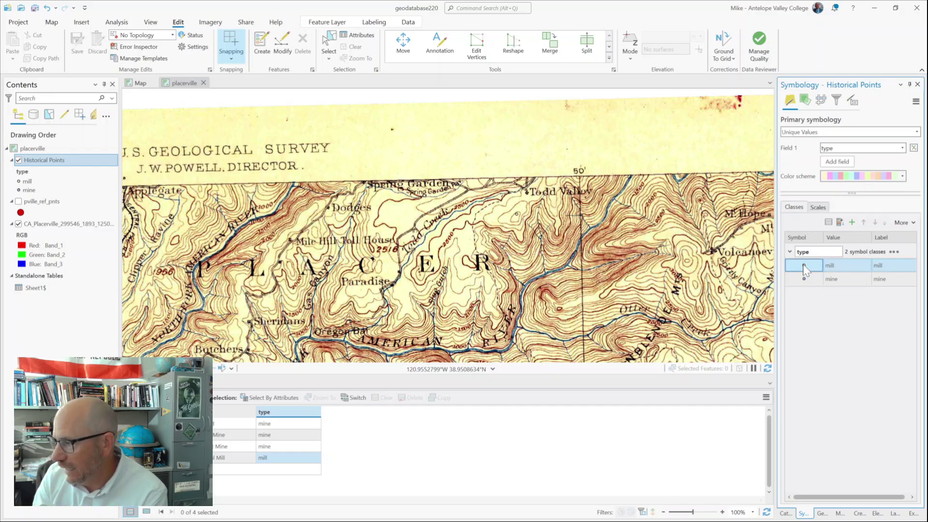
pyautogui.click(803, 265)
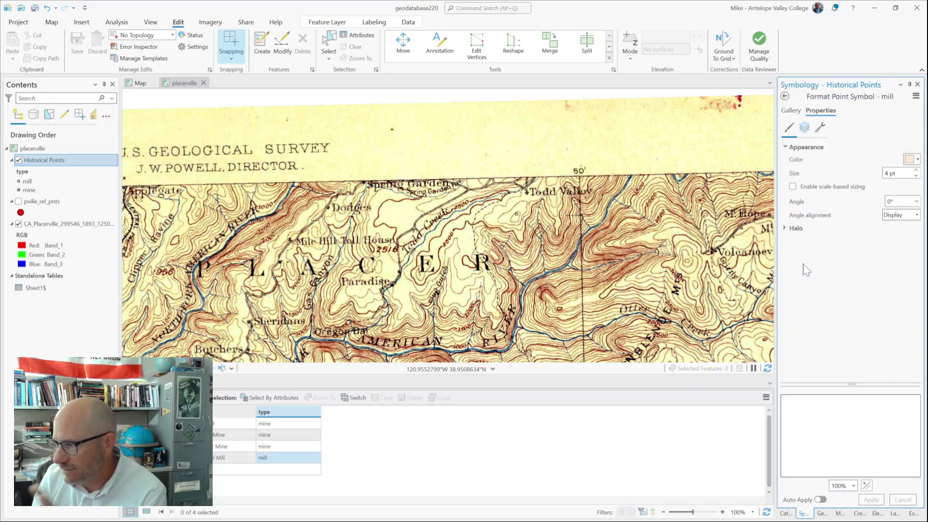
pyautogui.click(790, 111)
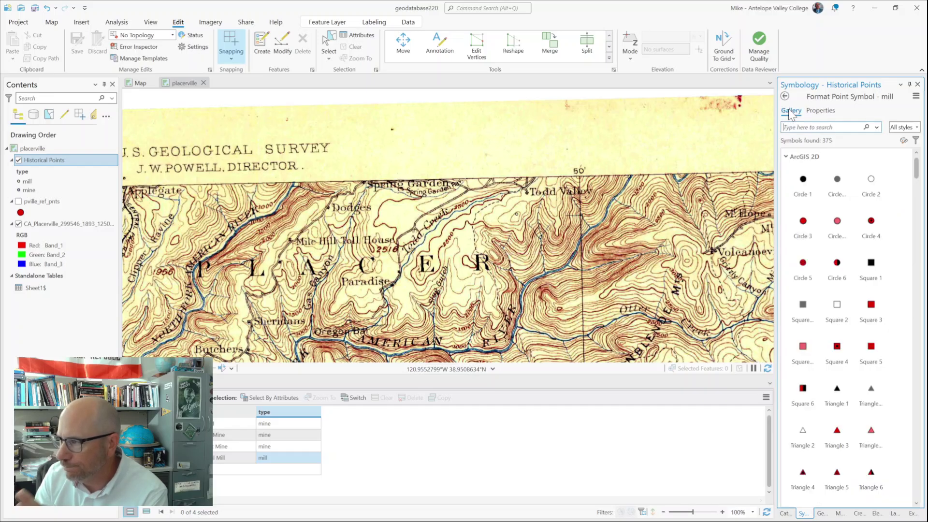
pyautogui.click(798, 346)
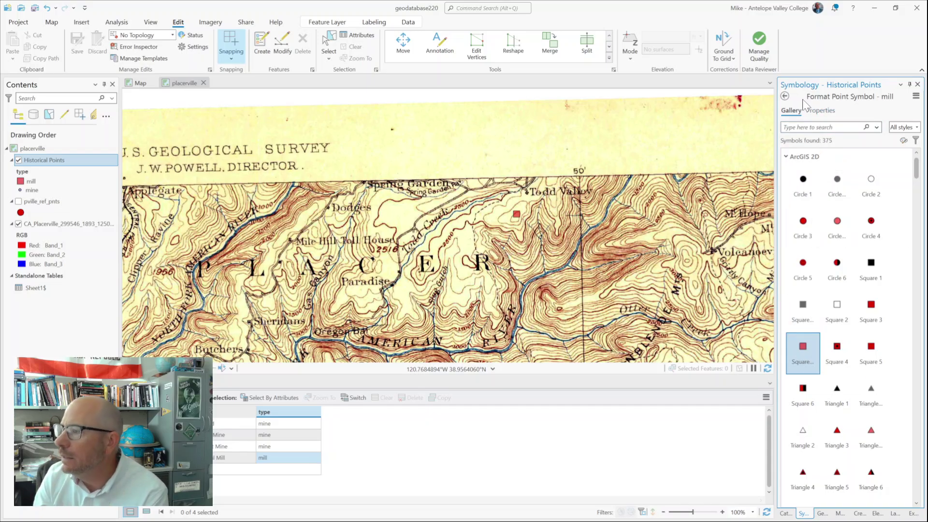
pyautogui.click(784, 96)
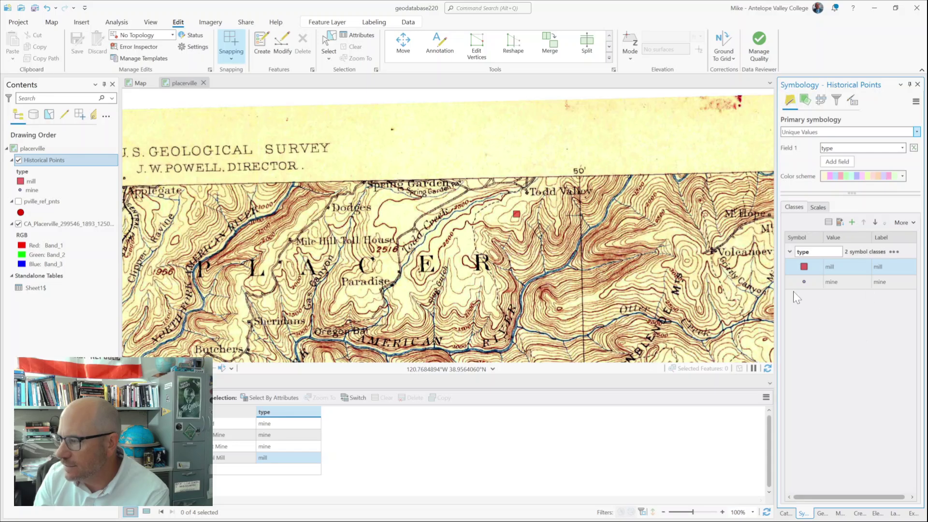
# Give the mine class the Triangle 3 symbol and apply a yellow fill color to it.
pyautogui.click(804, 282)
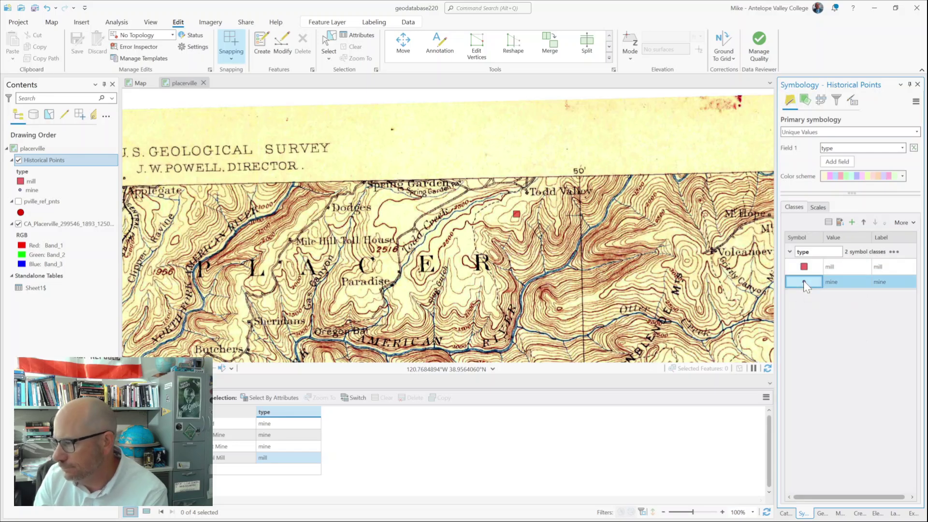
pyautogui.click(804, 284)
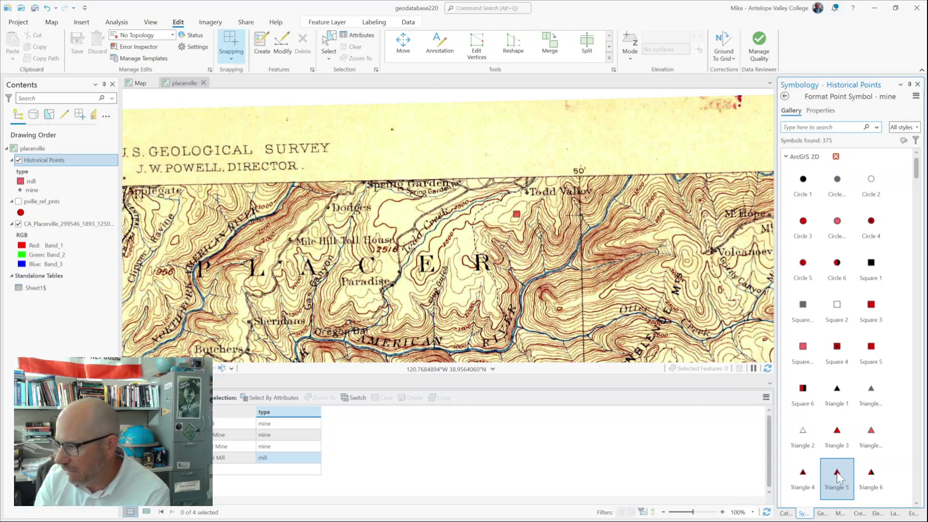
pyautogui.scroll(-1, 837, 472)
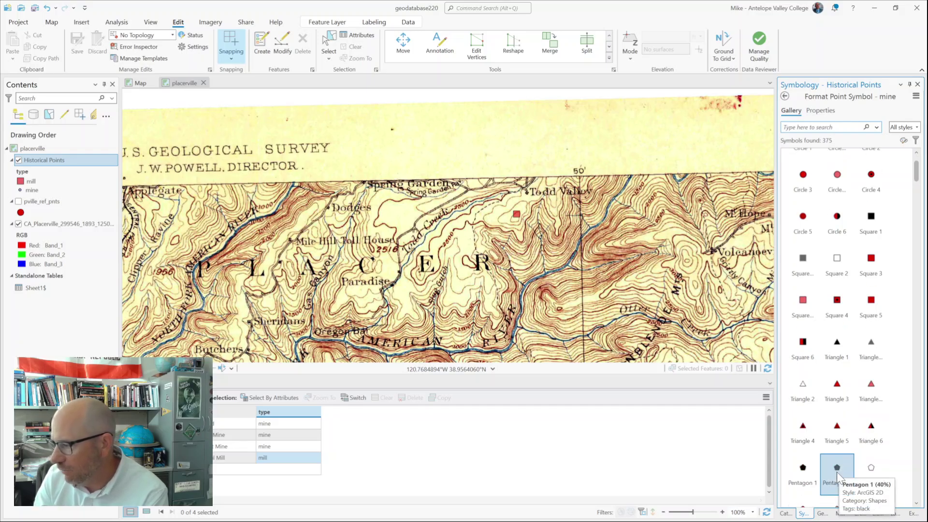
pyautogui.click(836, 384)
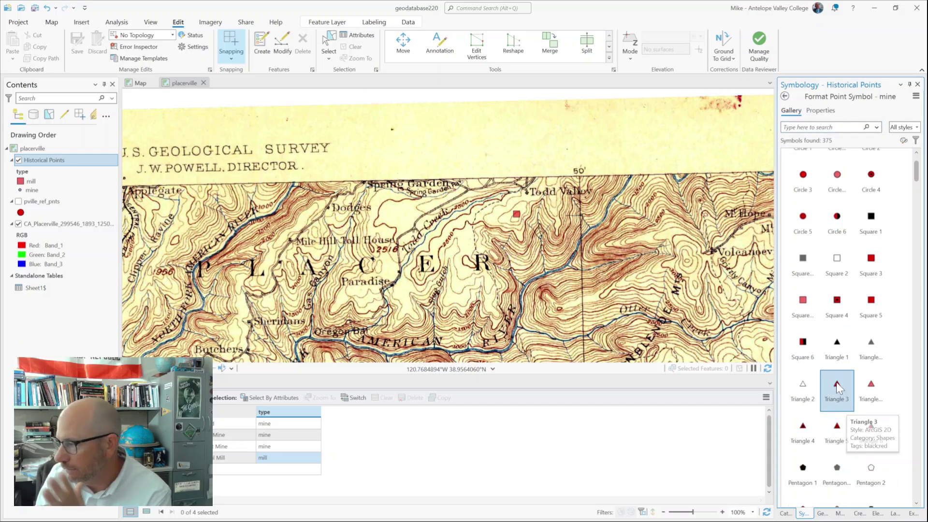
pyautogui.click(820, 112)
pyautogui.click(917, 171)
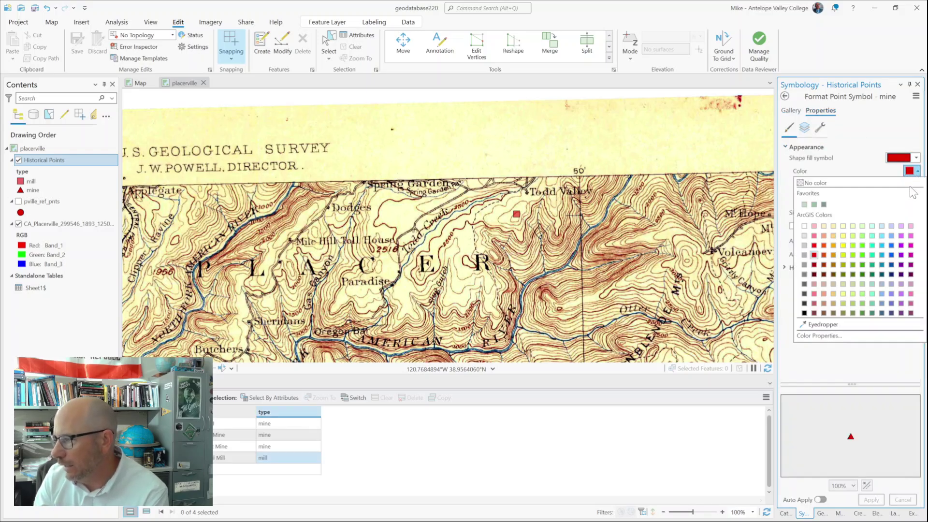
pyautogui.click(843, 245)
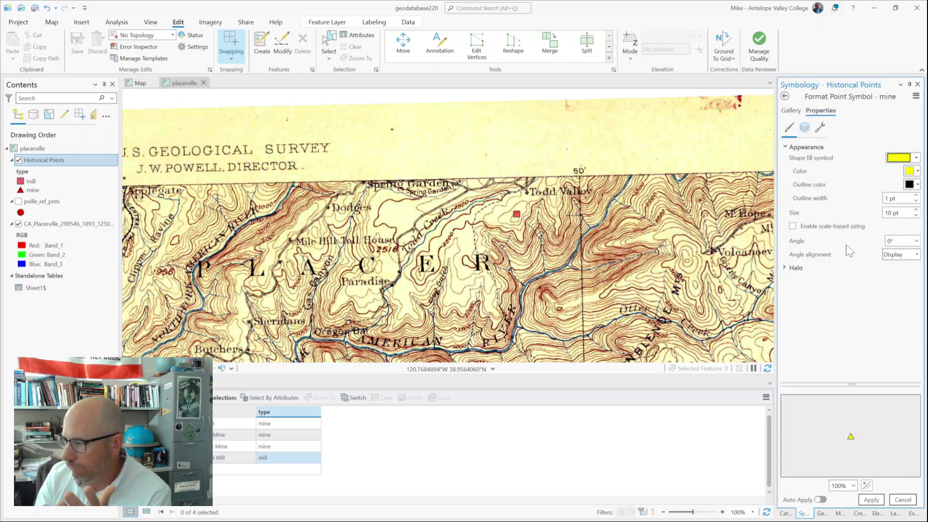
pyautogui.click(871, 500)
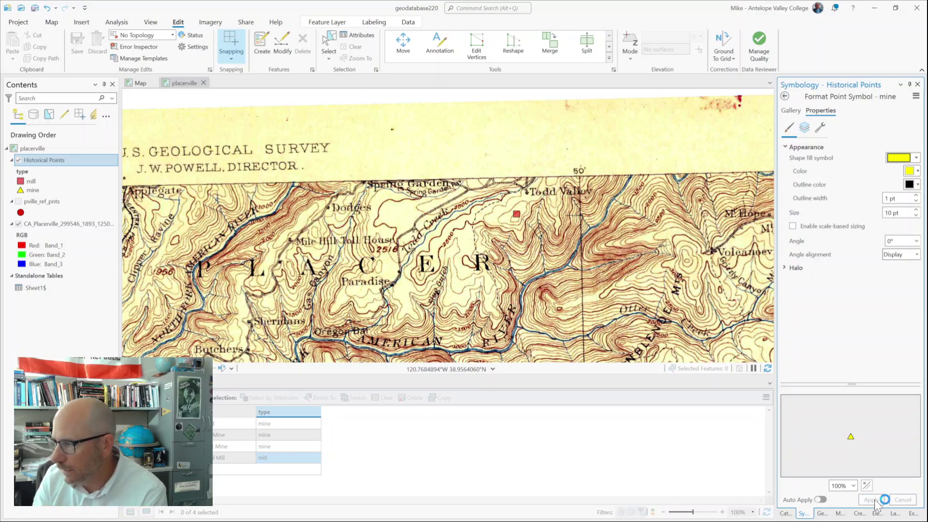
pyautogui.click(784, 96)
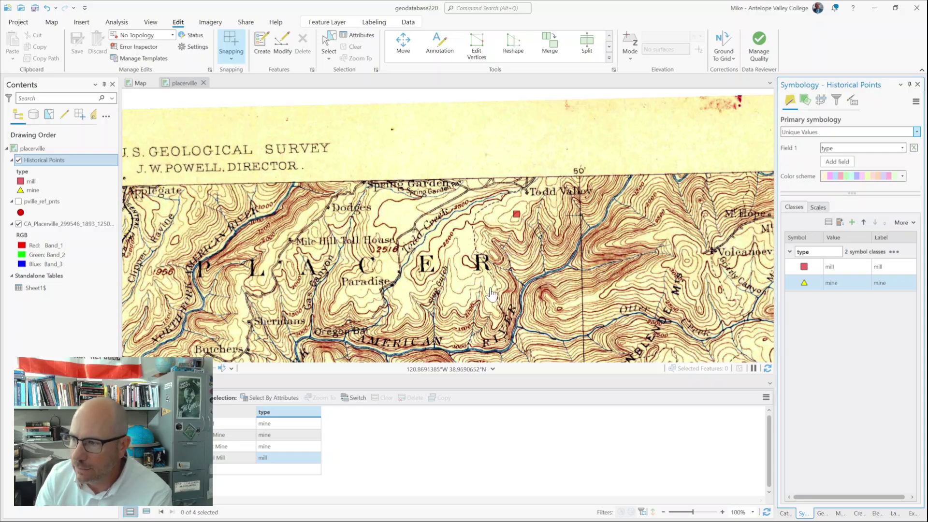
# Zoom the map to the extent of the Historical Points layer and save the project.
pyautogui.scroll(-3, 444, 283)
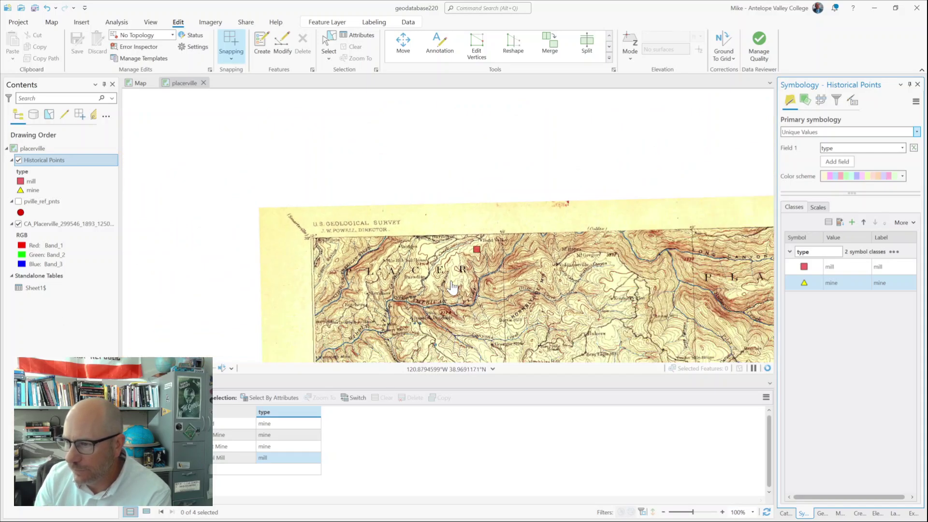
pyautogui.rightClick(46, 160)
pyautogui.click(63, 244)
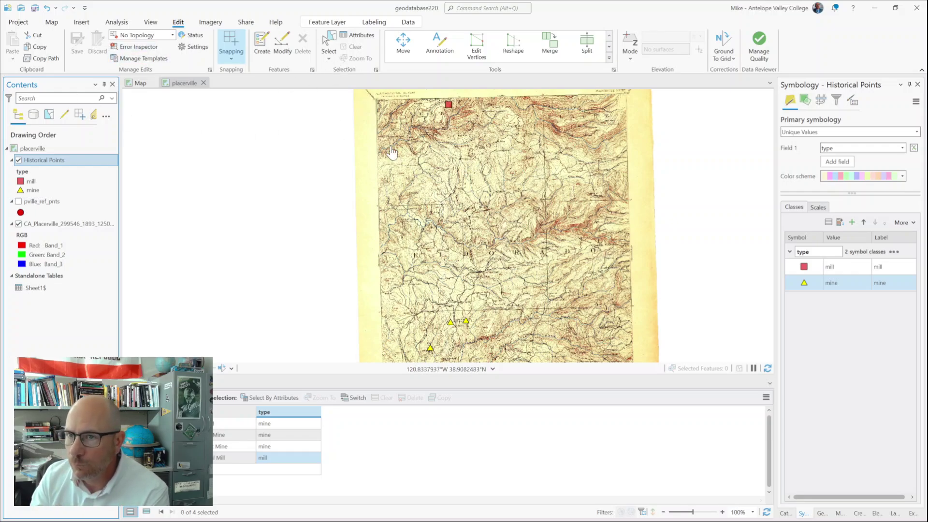
pyautogui.click(35, 8)
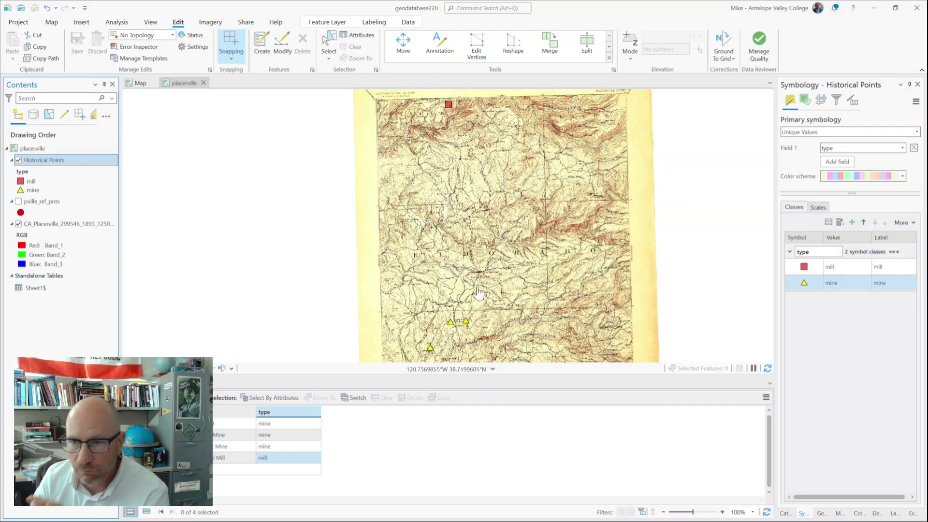
# Create a new ANSI portrait layout at Letter size, 8.5 by 11 inches.
pyautogui.click(79, 22)
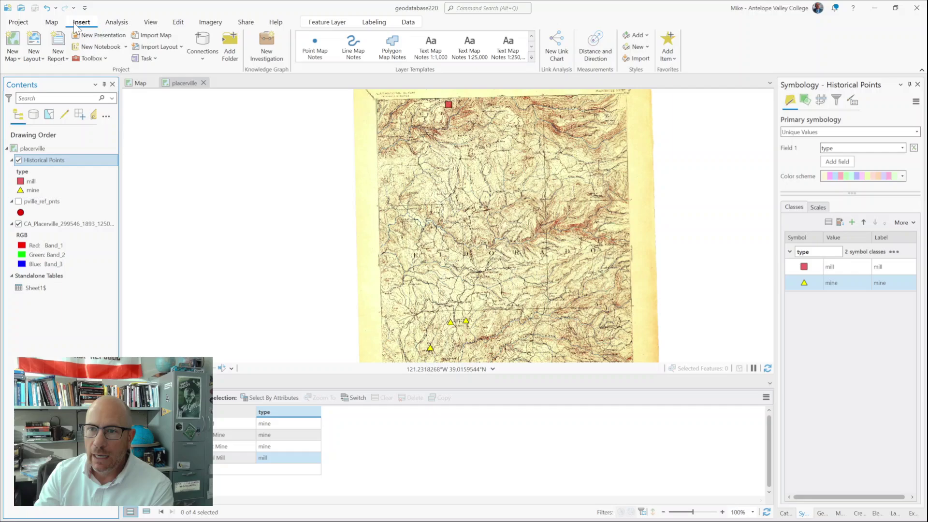
pyautogui.click(30, 49)
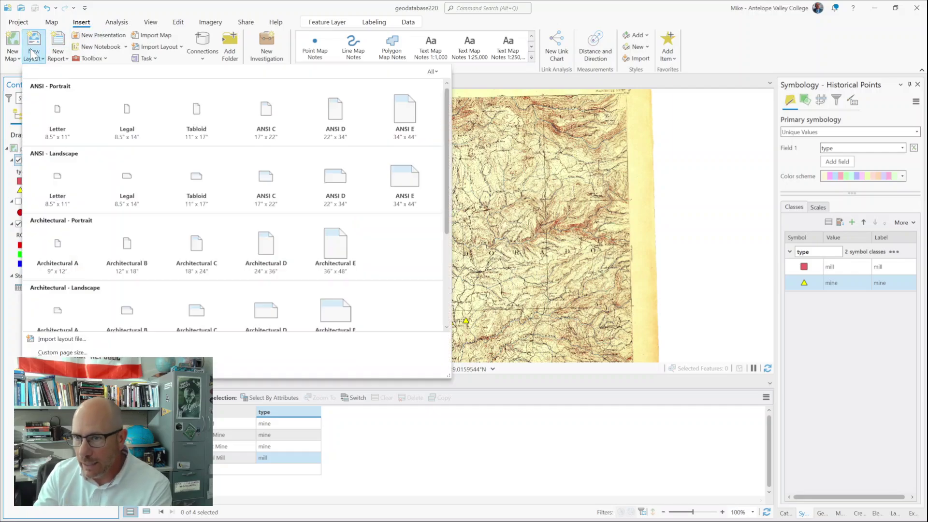
pyautogui.click(65, 135)
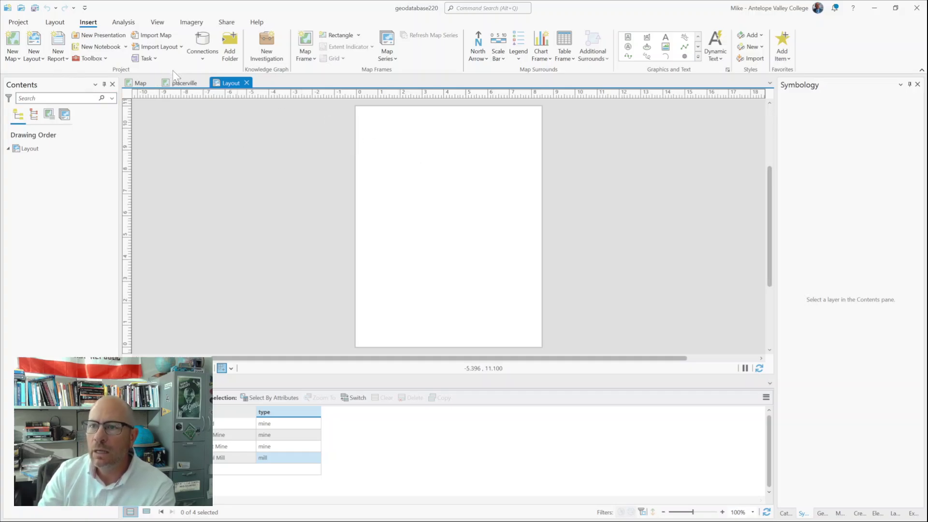
# Insert a rectangular map frame showing the placerville map at its saved extent, filling the page inside narrow margins.
pyautogui.click(312, 45)
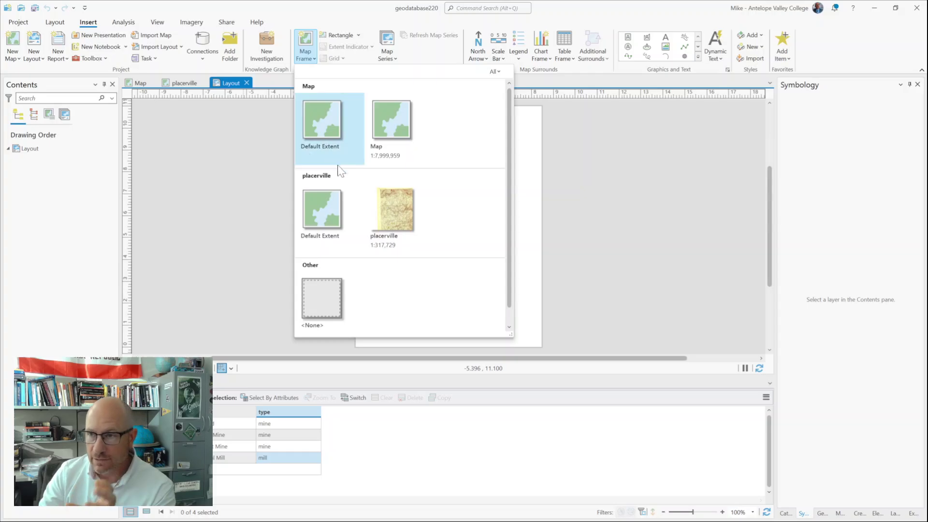
pyautogui.click(398, 210)
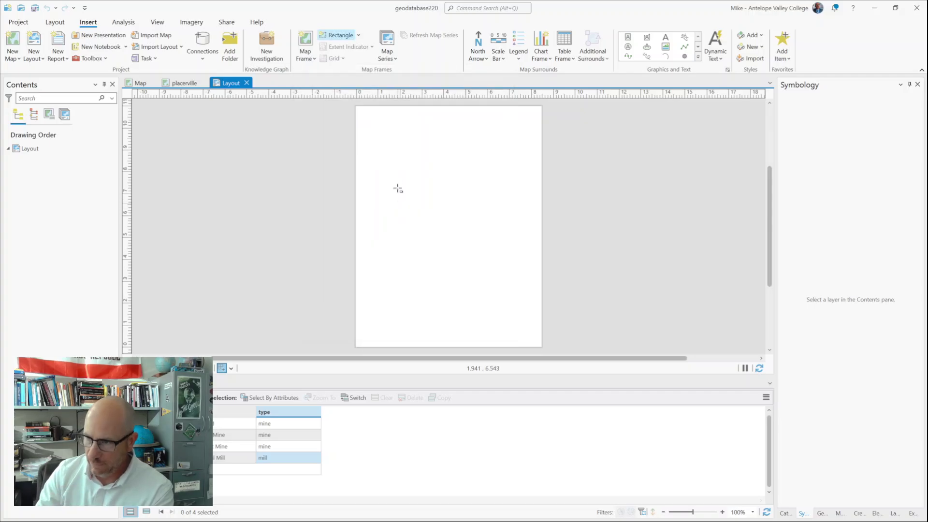
pyautogui.moveTo(363, 116)
pyautogui.mouseDown()
pyautogui.moveTo(407, 206)
pyautogui.moveTo(534, 341)
pyautogui.mouseUp()
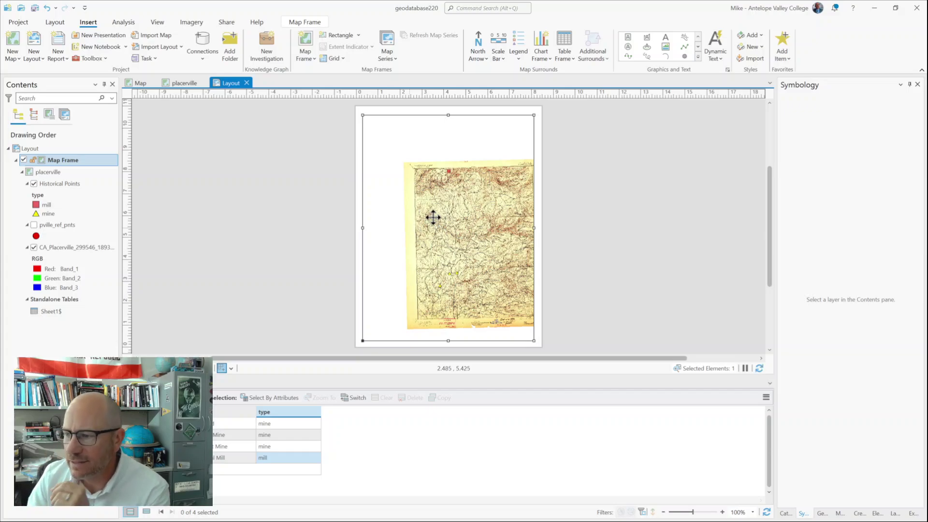
# Activate the map frame, fit the full Placerville sheet within it with blank space below, and close the activation.
pyautogui.rightClick(404, 217)
pyautogui.click(433, 163)
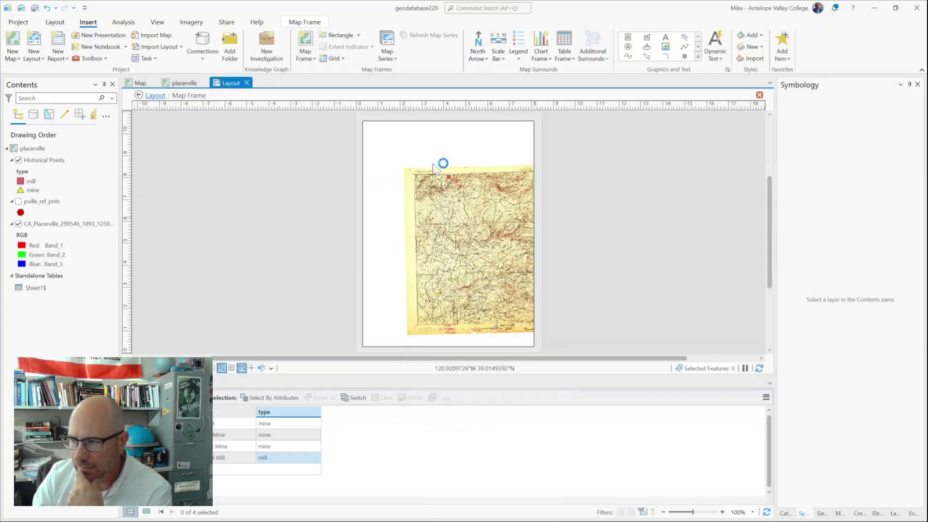
pyautogui.click(472, 244)
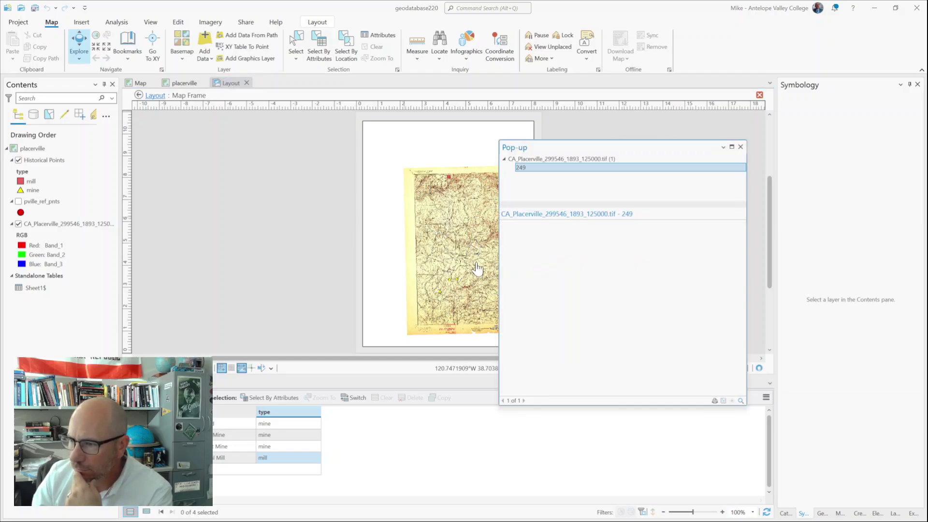
pyautogui.click(743, 149)
pyautogui.moveTo(481, 235); pyautogui.dragTo(454, 216)
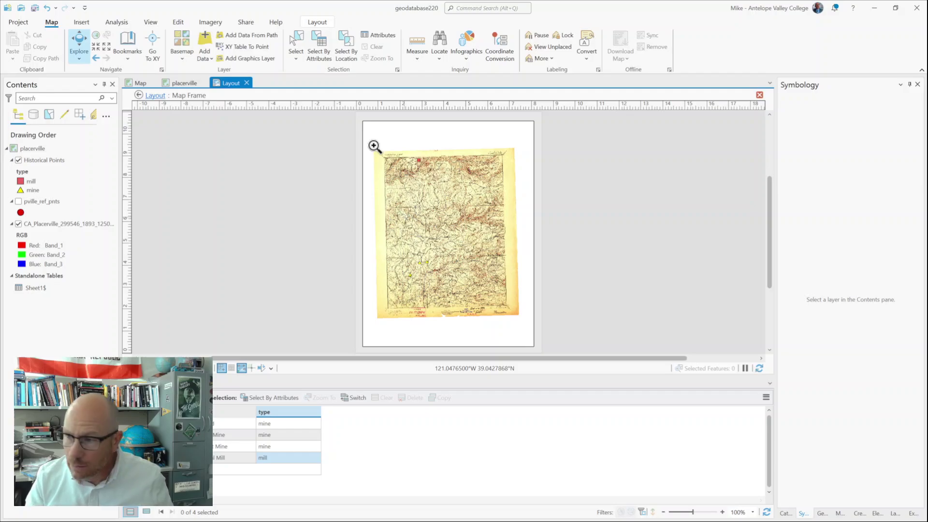
pyautogui.moveTo(374, 146); pyautogui.dragTo(521, 319)
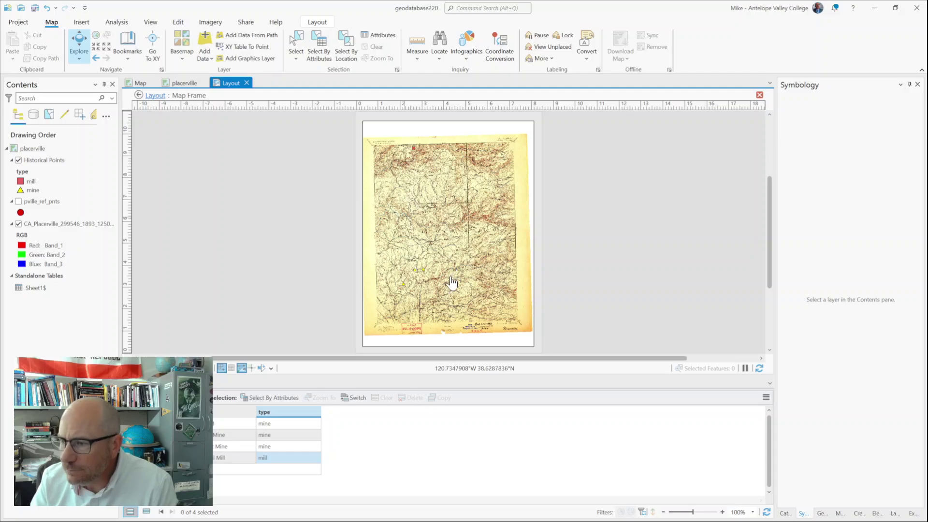
pyautogui.moveTo(452, 264); pyautogui.dragTo(460, 246)
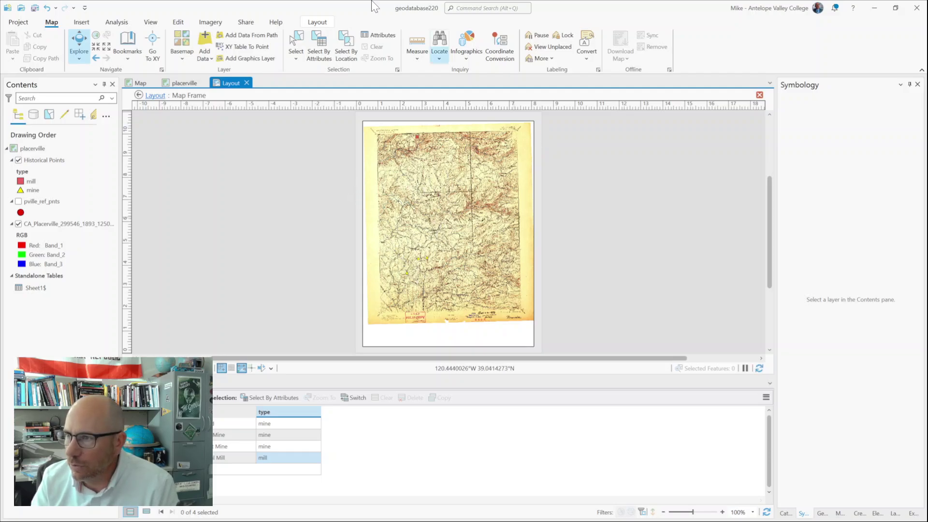
pyautogui.click(323, 22)
pyautogui.click(74, 44)
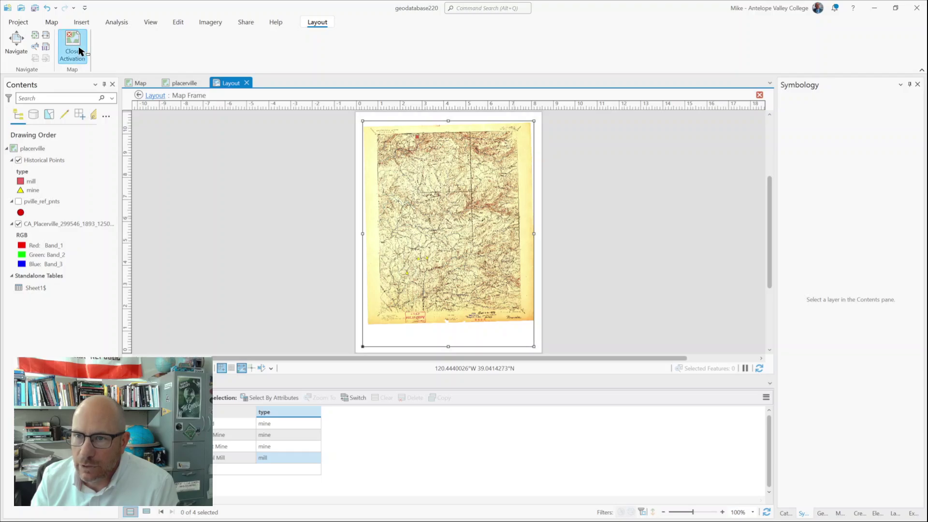
pyautogui.click(358, 315)
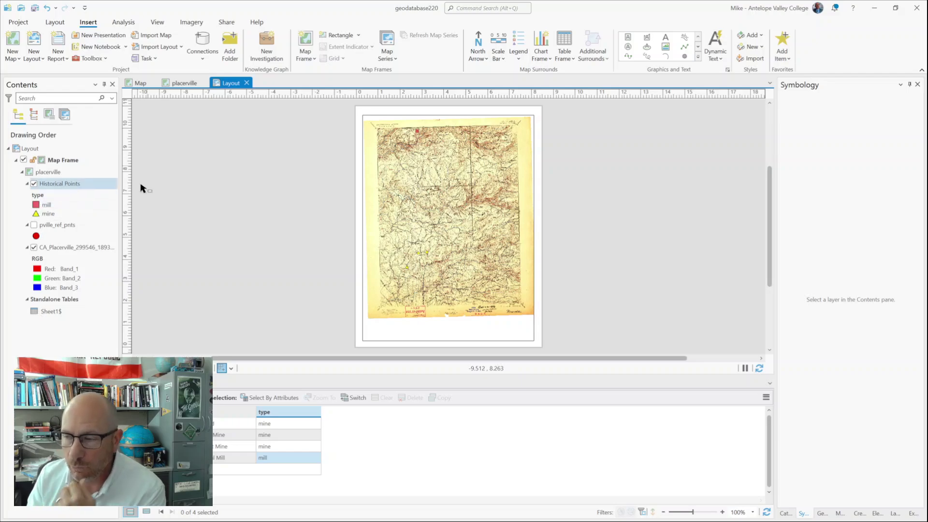
# Turn on labels for the Historical Points layer and apply the label expression $feature.name.
pyautogui.rightClick(59, 183)
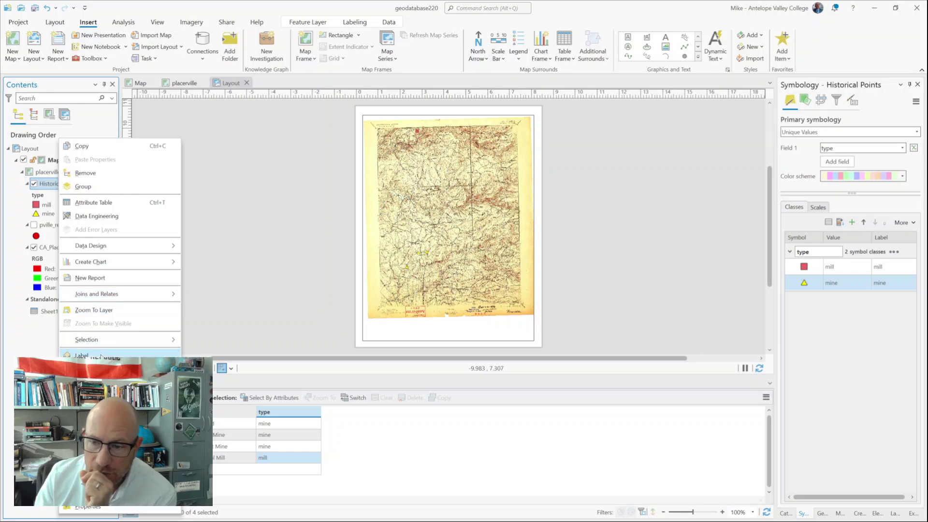
pyautogui.click(81, 355)
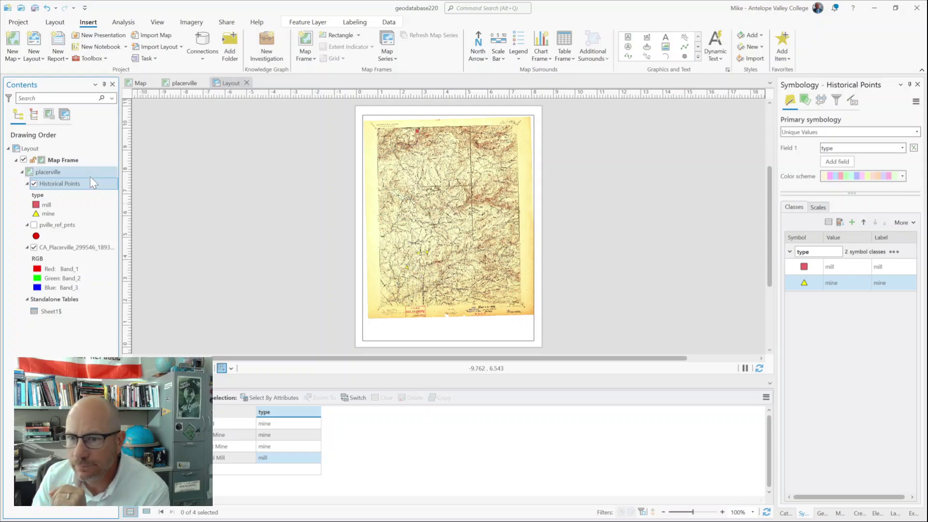
pyautogui.rightClick(62, 186)
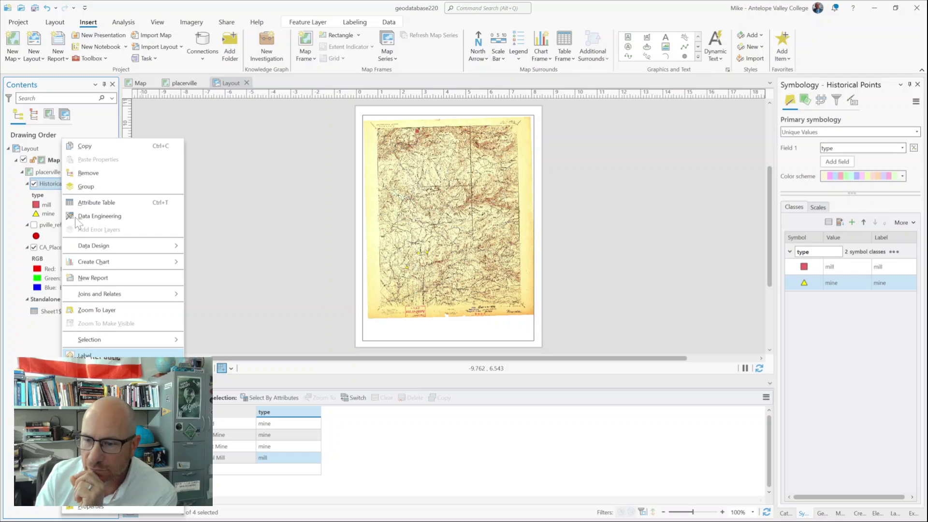
pyautogui.click(97, 353)
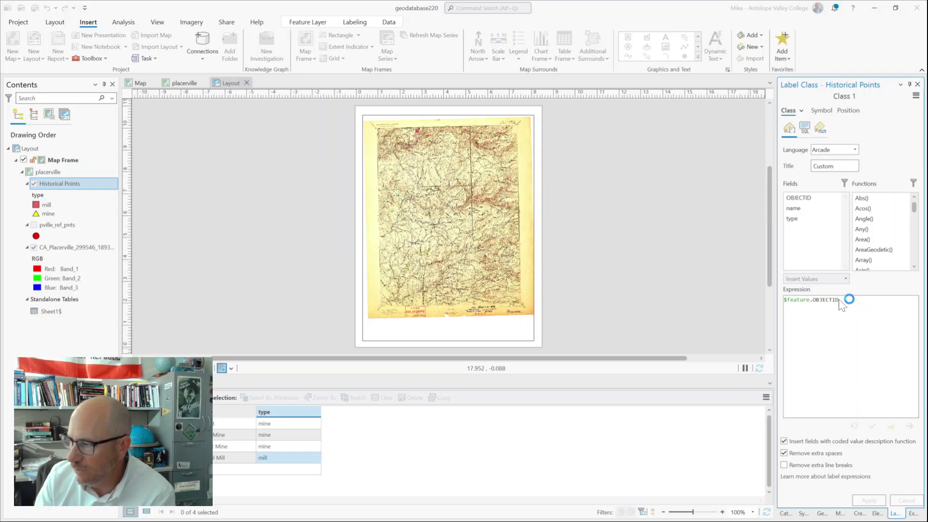
pyautogui.hotkey('ctrl', 'a')
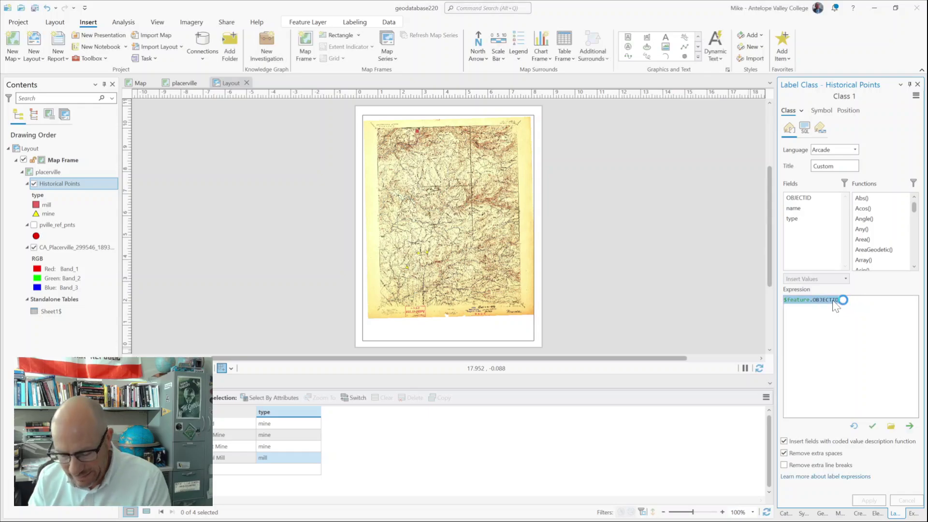
pyautogui.press('Delete')
pyautogui.doubleClick(794, 208)
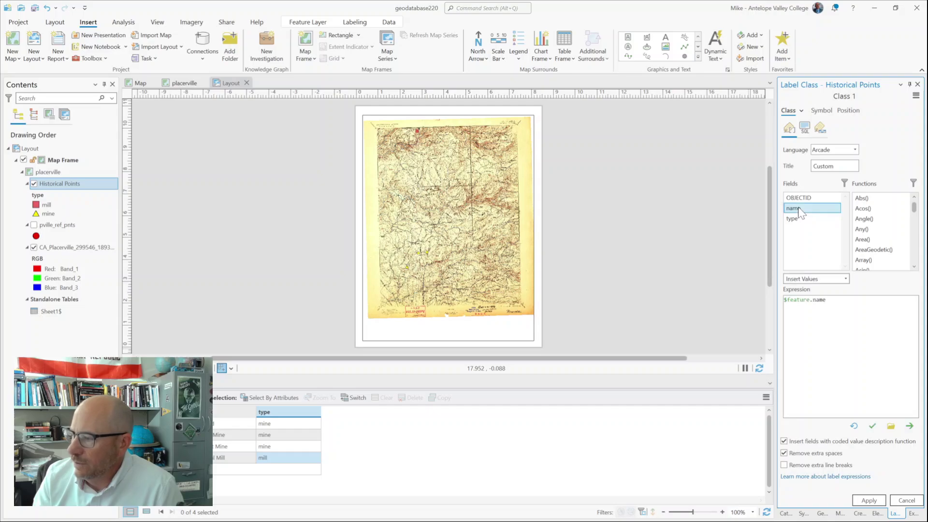
pyautogui.click(822, 111)
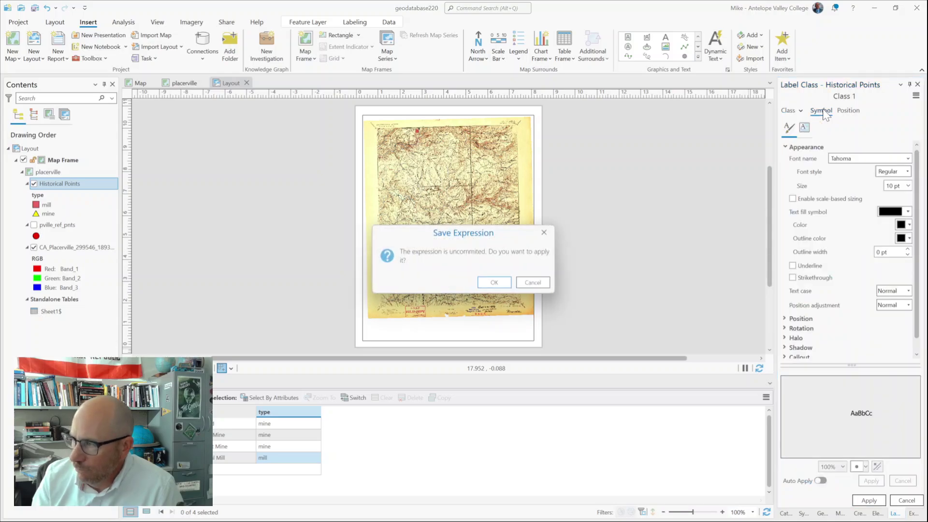
pyautogui.click(500, 280)
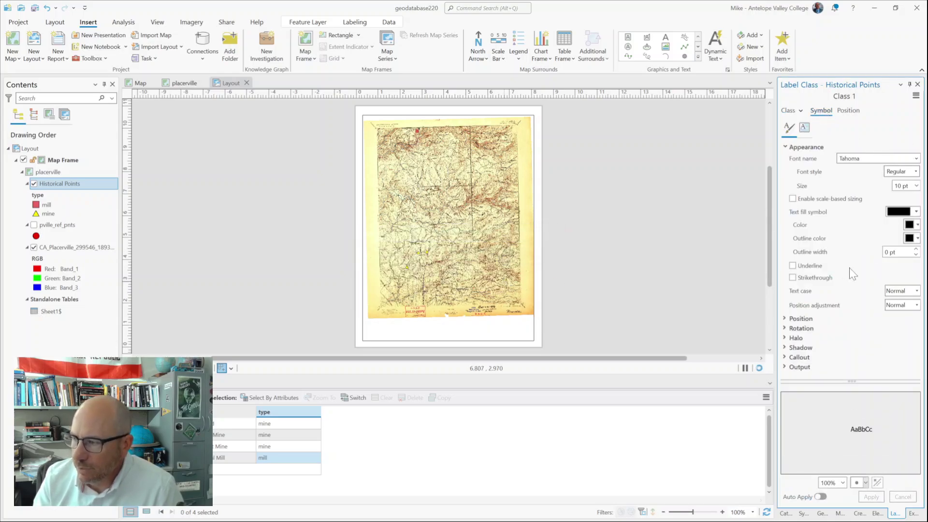
# Set the Historical Points label font to Swis721 BlkCn BT at 16 pt.
pyautogui.click(916, 159)
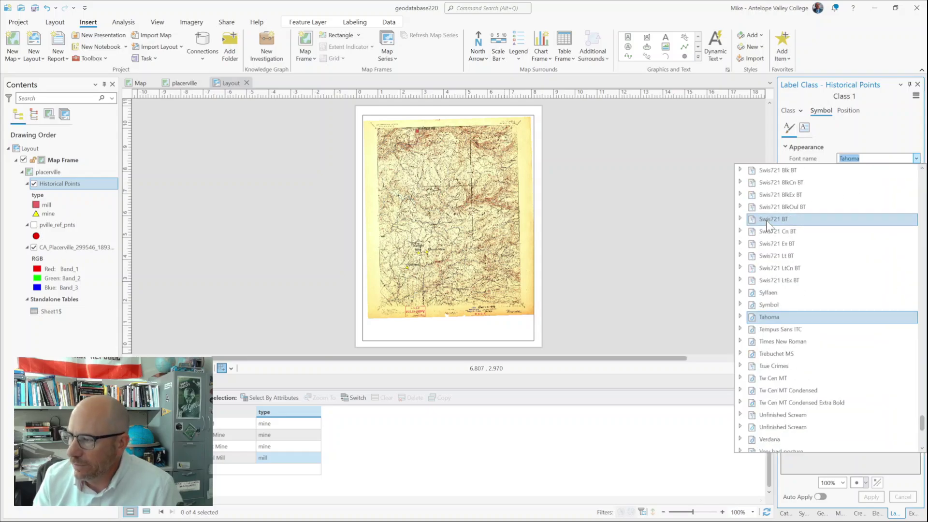
pyautogui.click(792, 182)
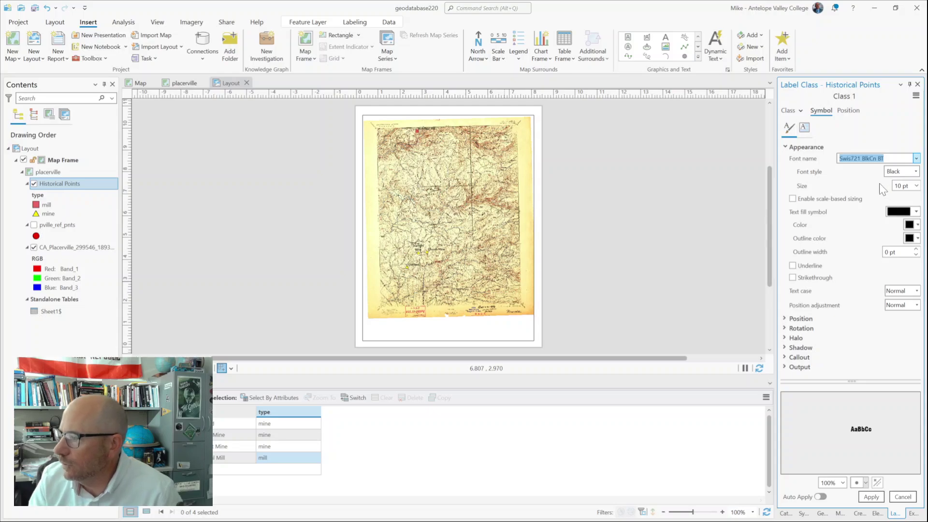
pyautogui.click(916, 186)
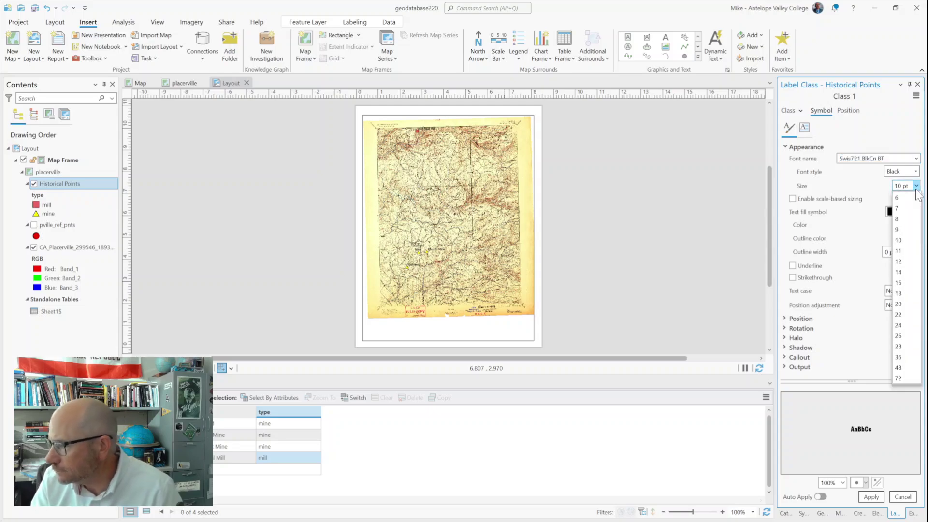
pyautogui.click(898, 283)
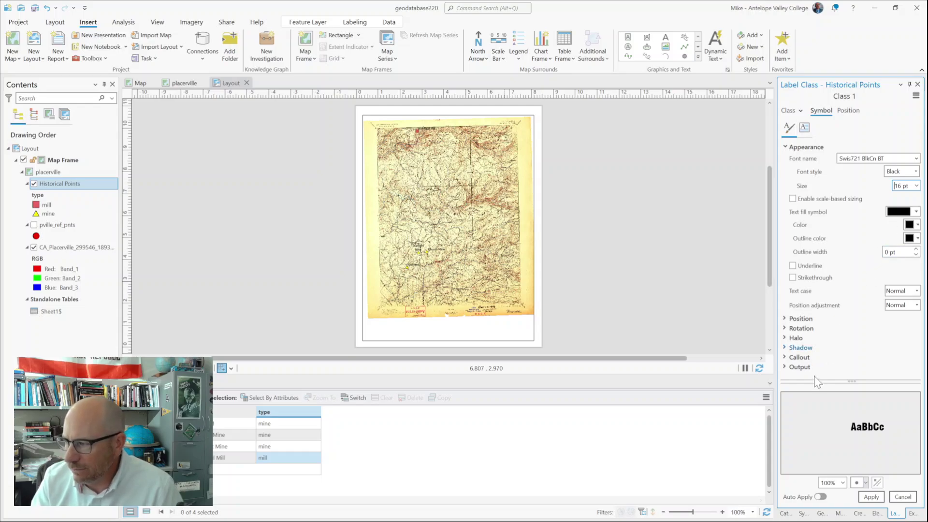
# Add a white halo to the Historical Points labels and apply the label symbol changes.
pyautogui.click(795, 338)
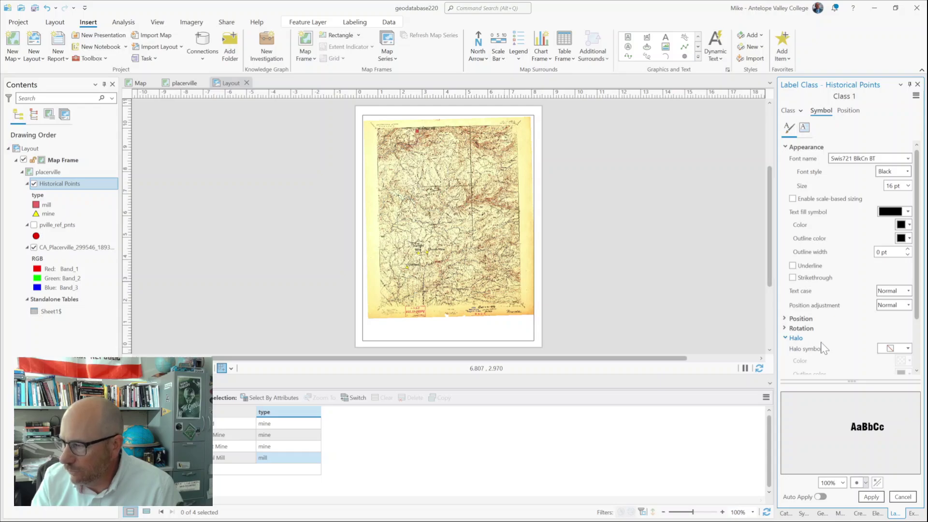
pyautogui.click(905, 348)
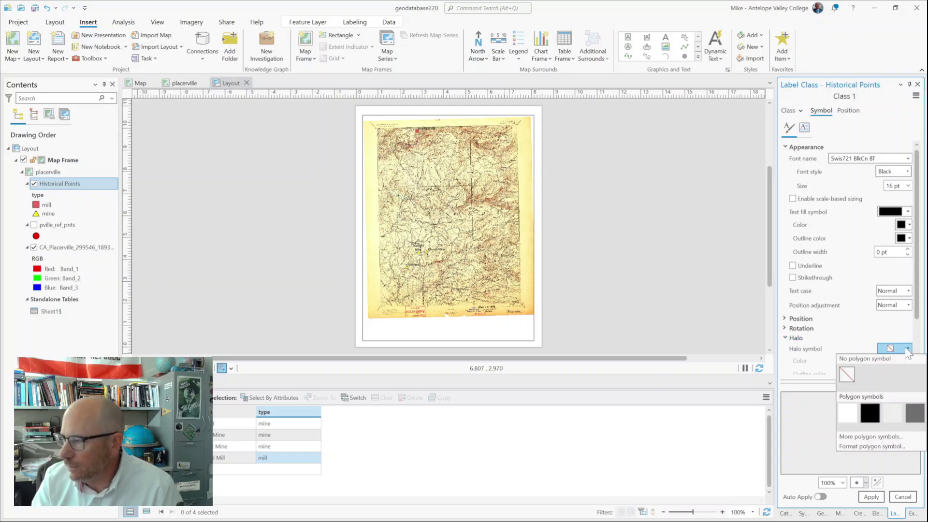
pyautogui.click(847, 413)
pyautogui.scroll(-2, 869, 354)
pyautogui.scroll(-3, 870, 354)
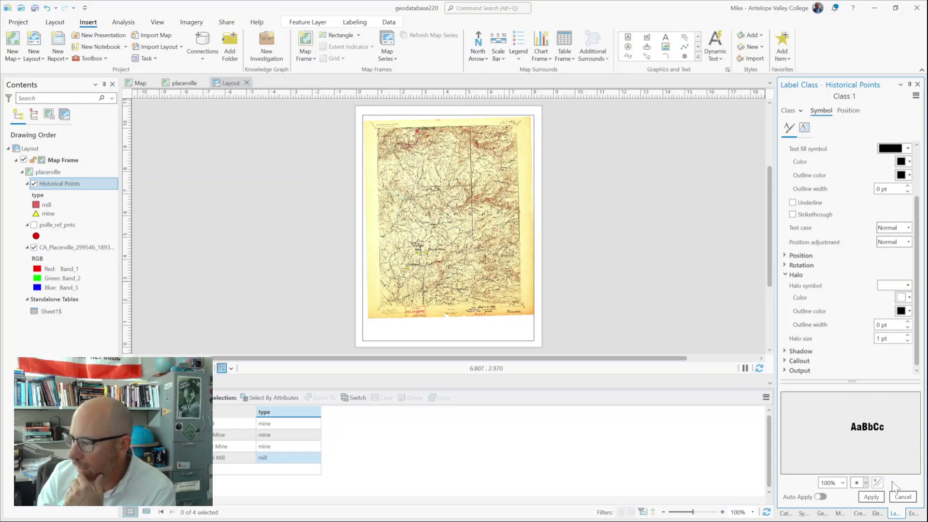
pyautogui.click(871, 496)
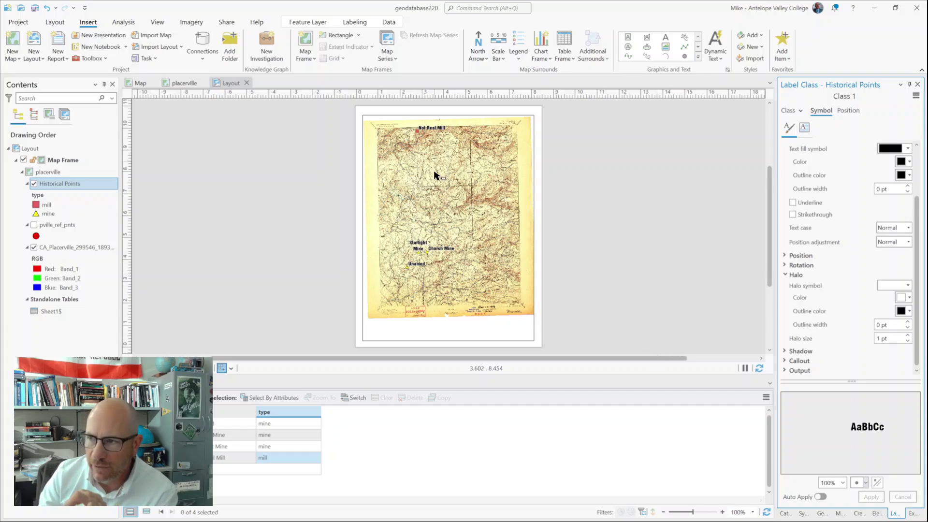
# Bring up the output options for sharing or exporting the layout.
pyautogui.click(517, 57)
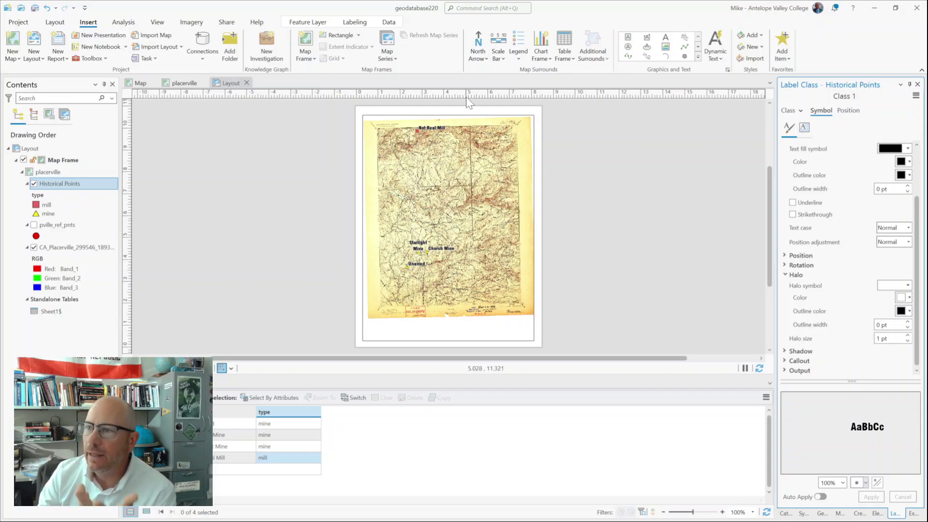
pyautogui.click(226, 22)
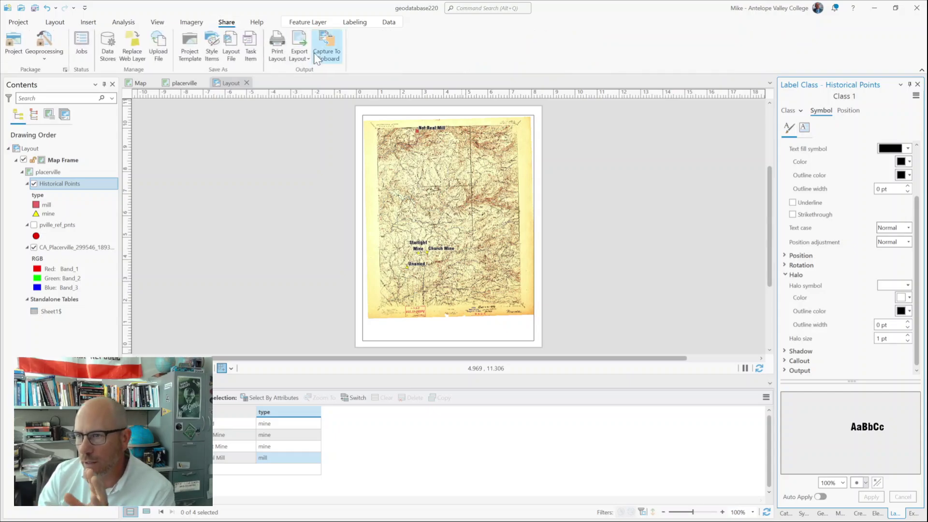